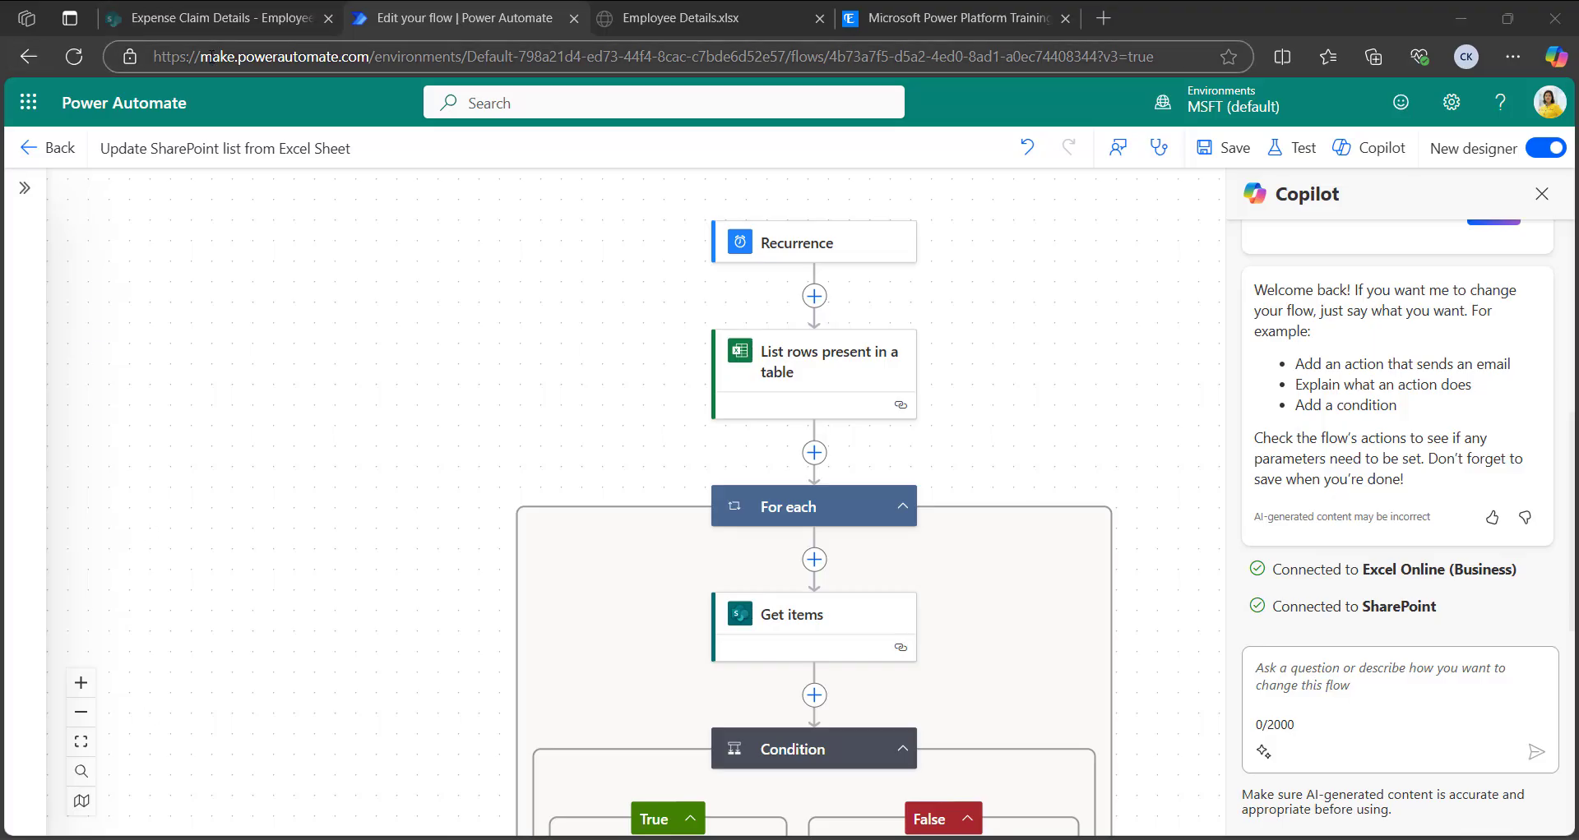
drag(200, 56, 154, 56)
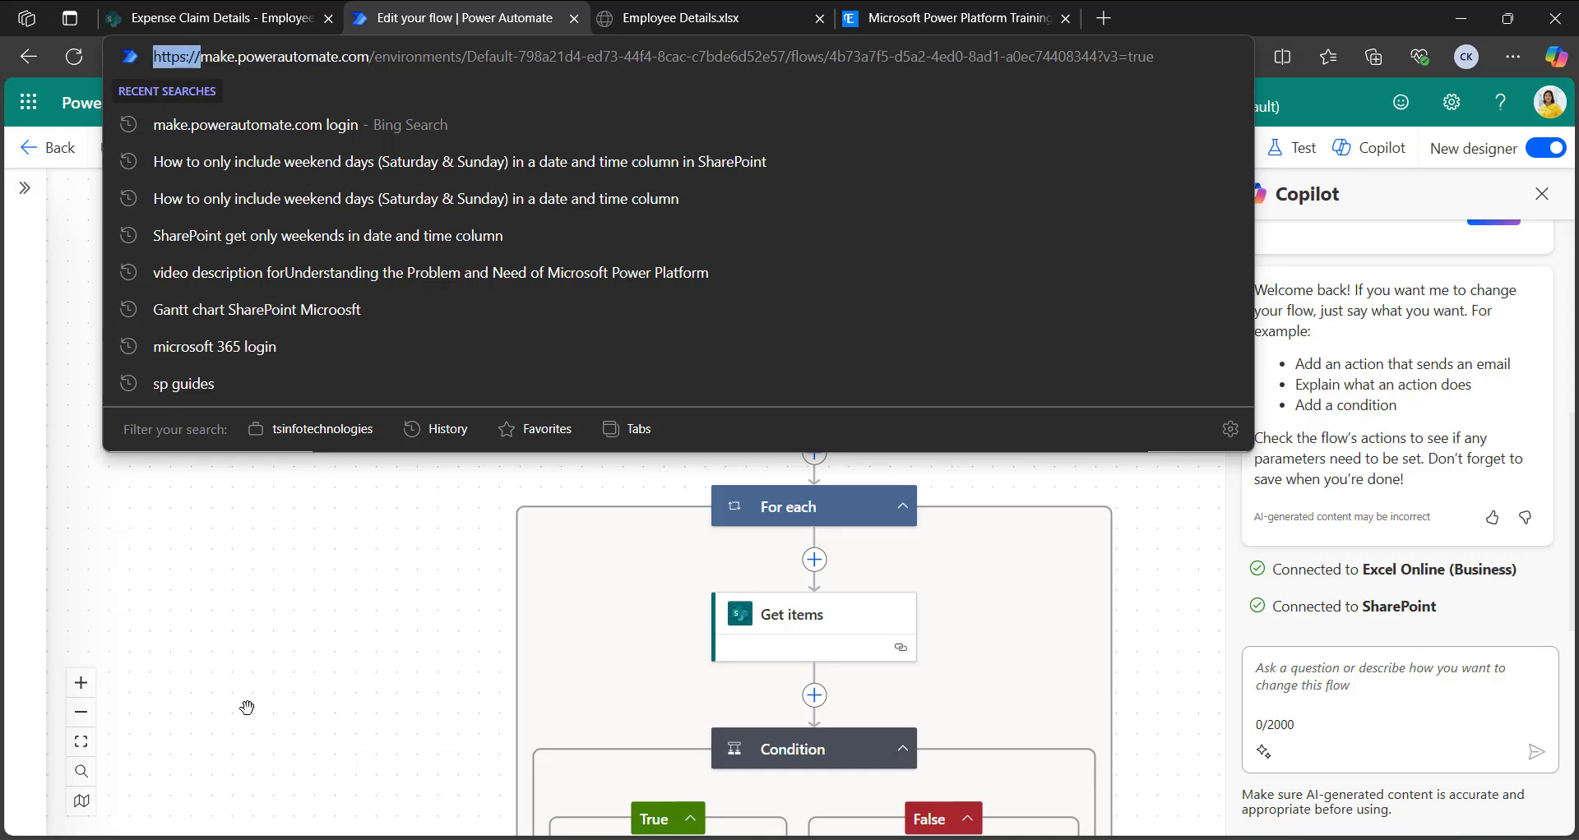
click(299, 726)
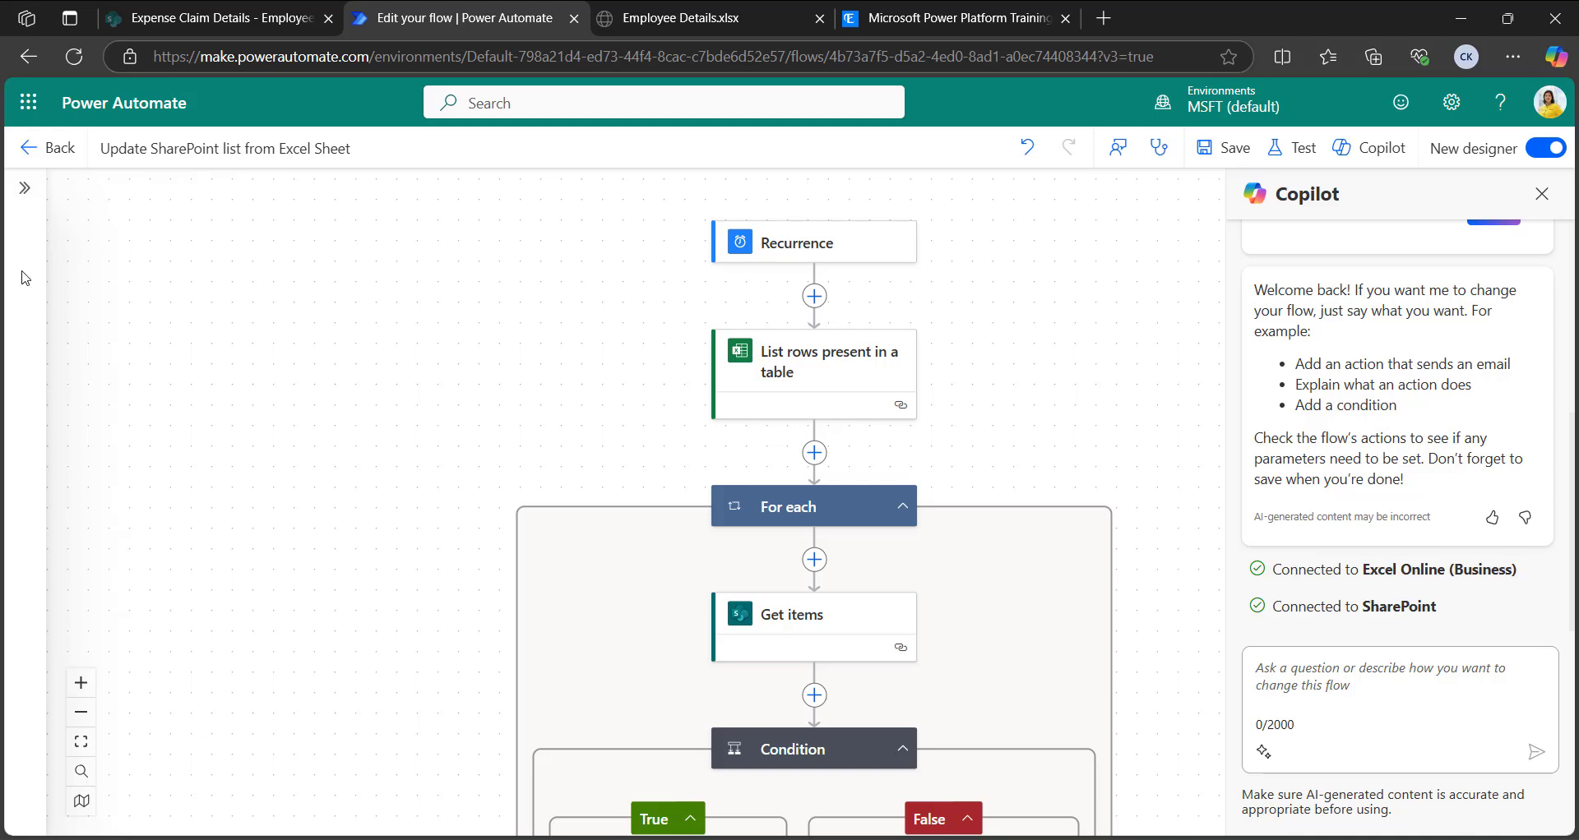
Step: Switch to the SharePoint EmployeeDetails list and widen the Permanent Address and PF Included? columns
click(200, 20)
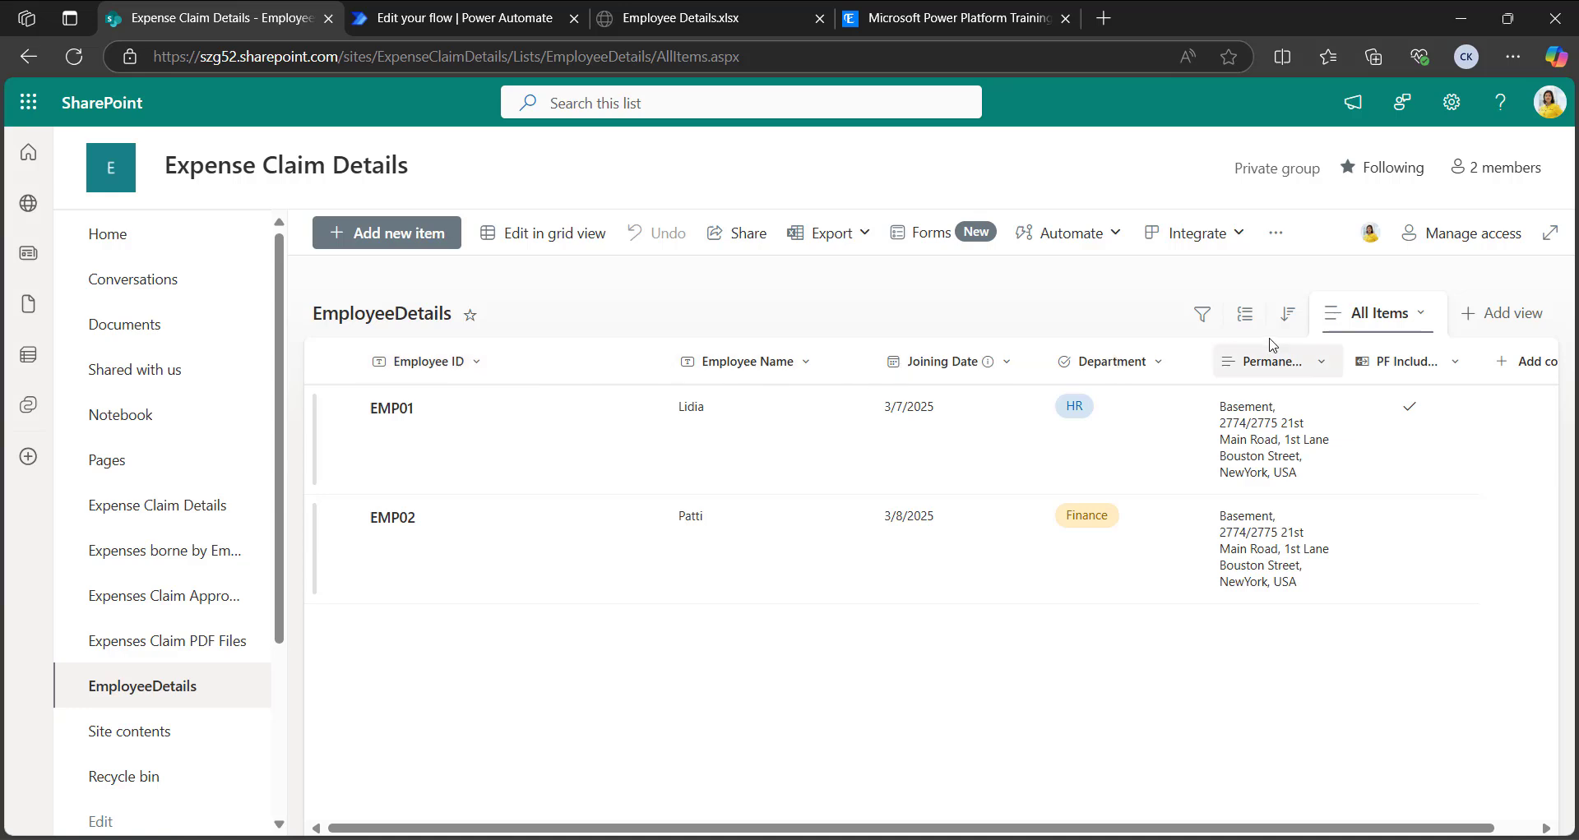
drag(1345, 359, 1382, 362)
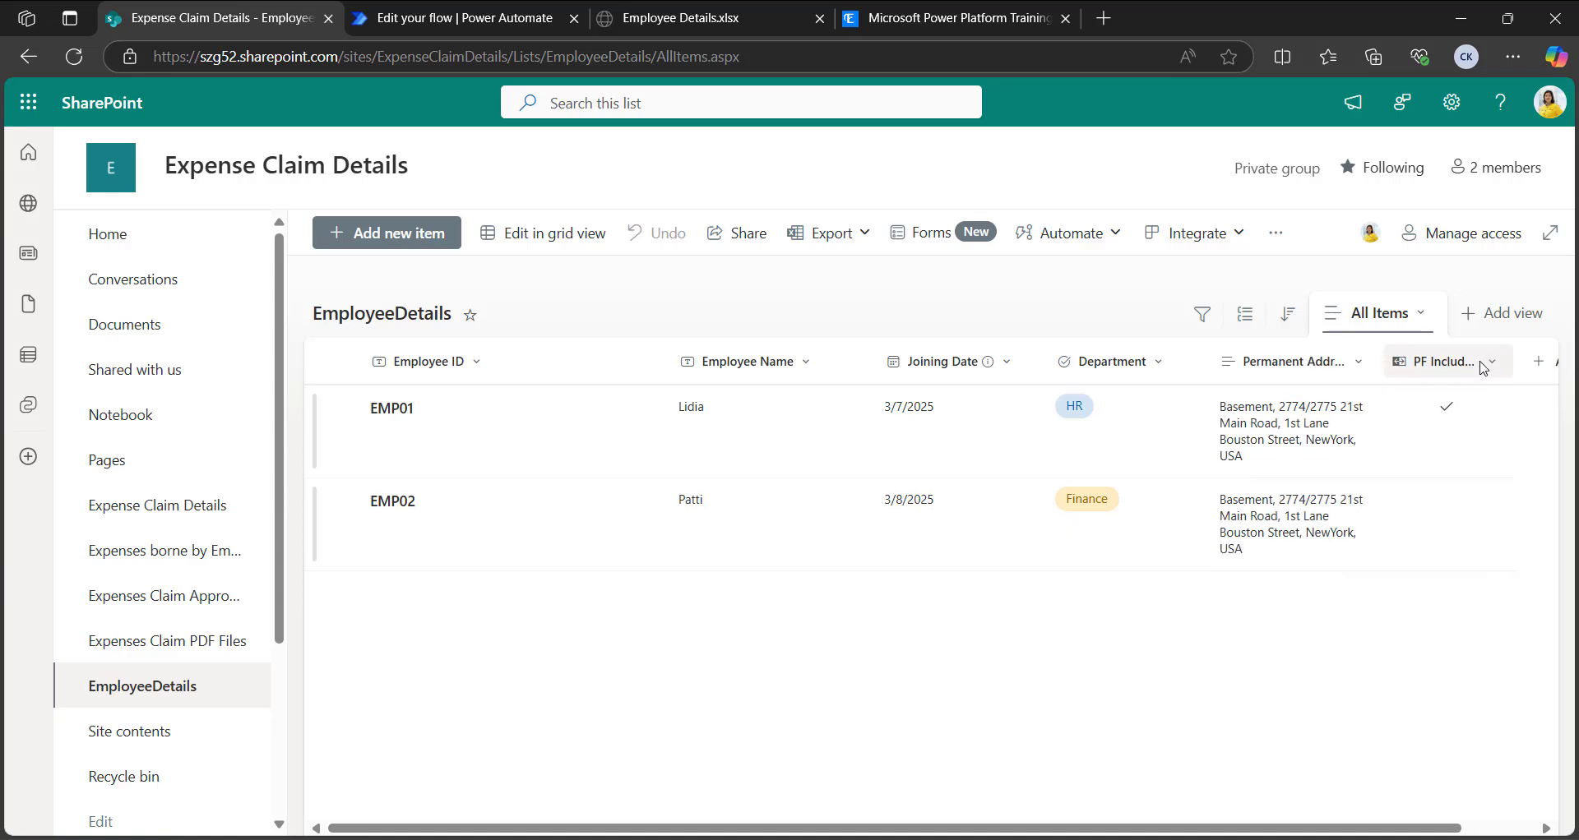
drag(1511, 361, 1524, 354)
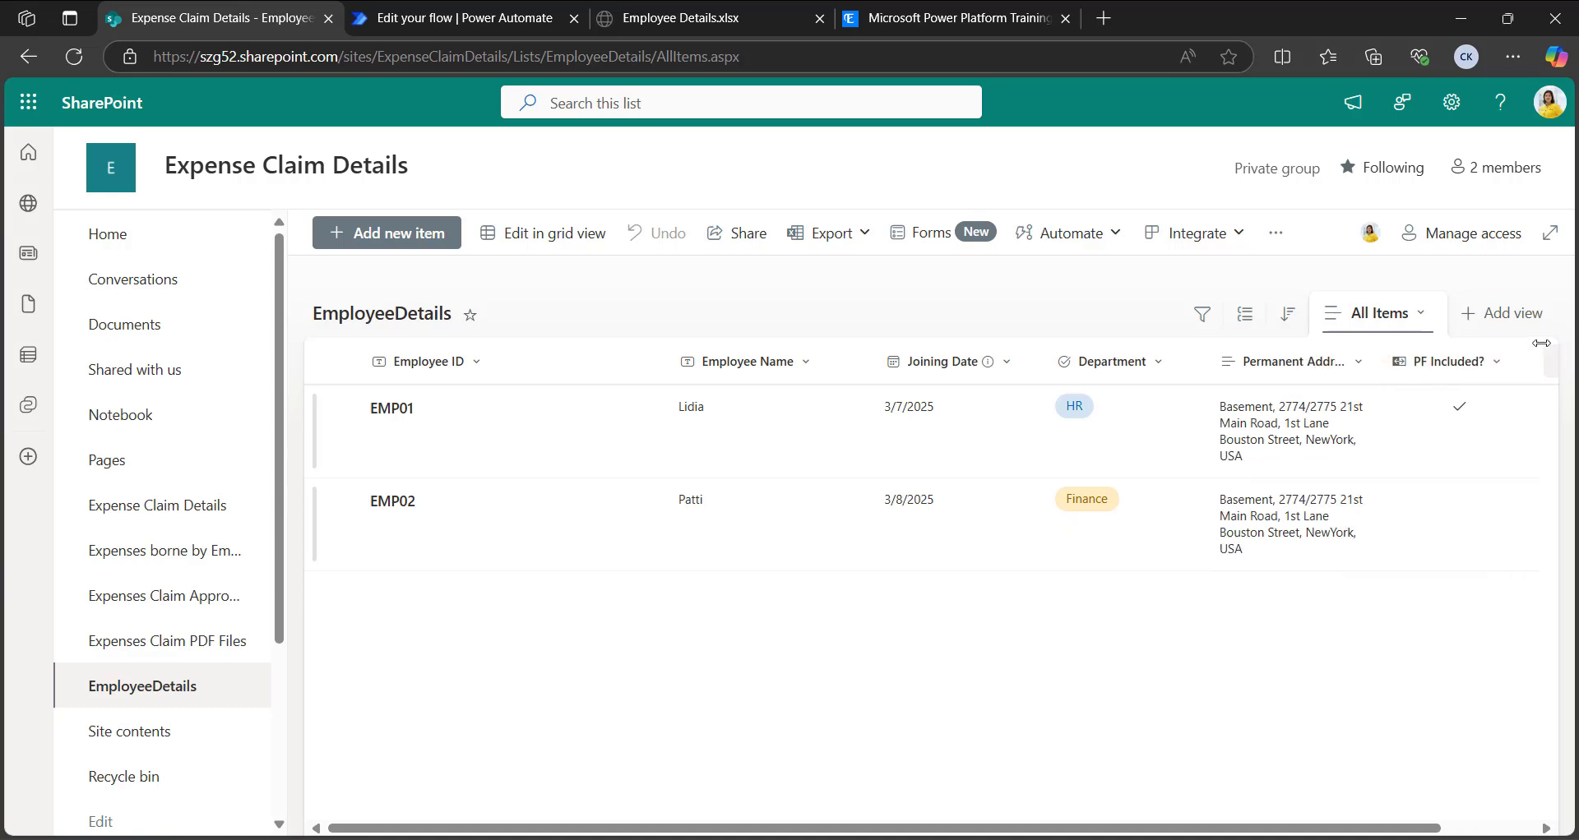
drag(1438, 833, 1488, 833)
Step: Compare the employee rows in the Excel workbook Employee Details.xlsx with the items in the SharePoint EmployeeDetails list
click(666, 17)
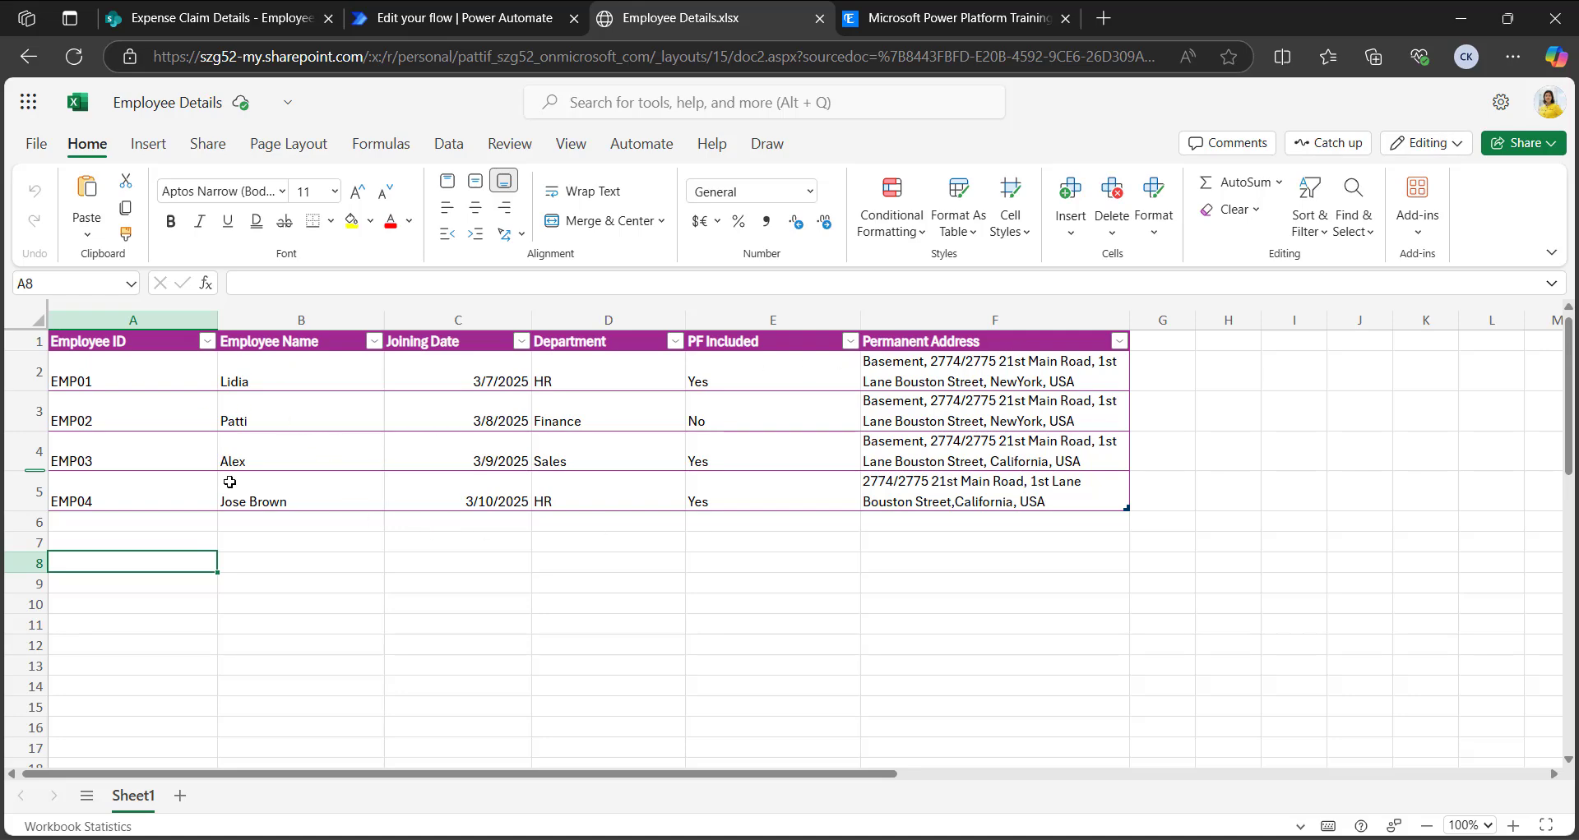
click(189, 20)
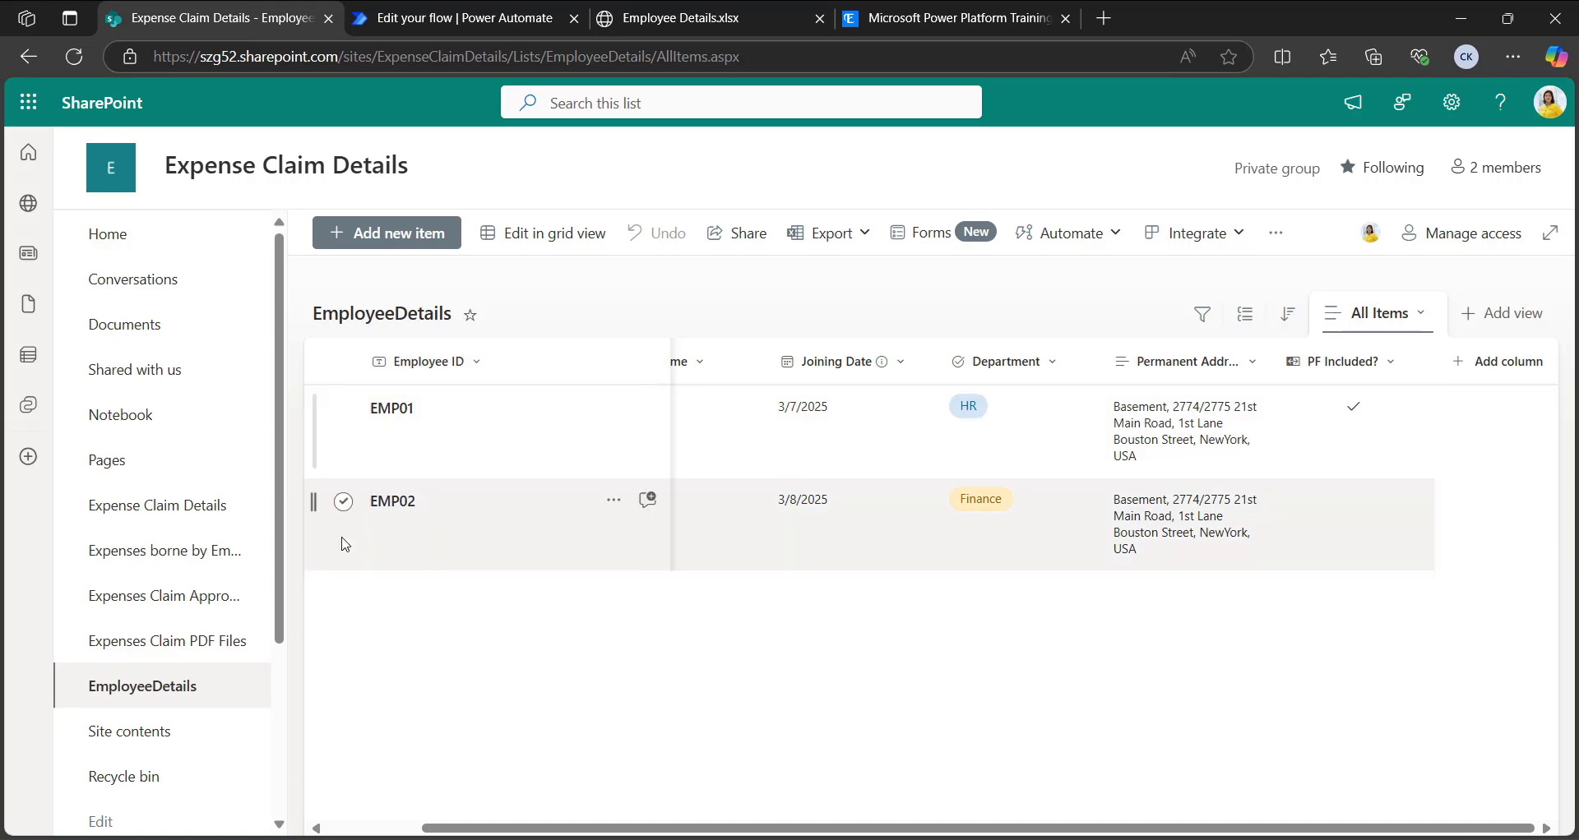
click(674, 17)
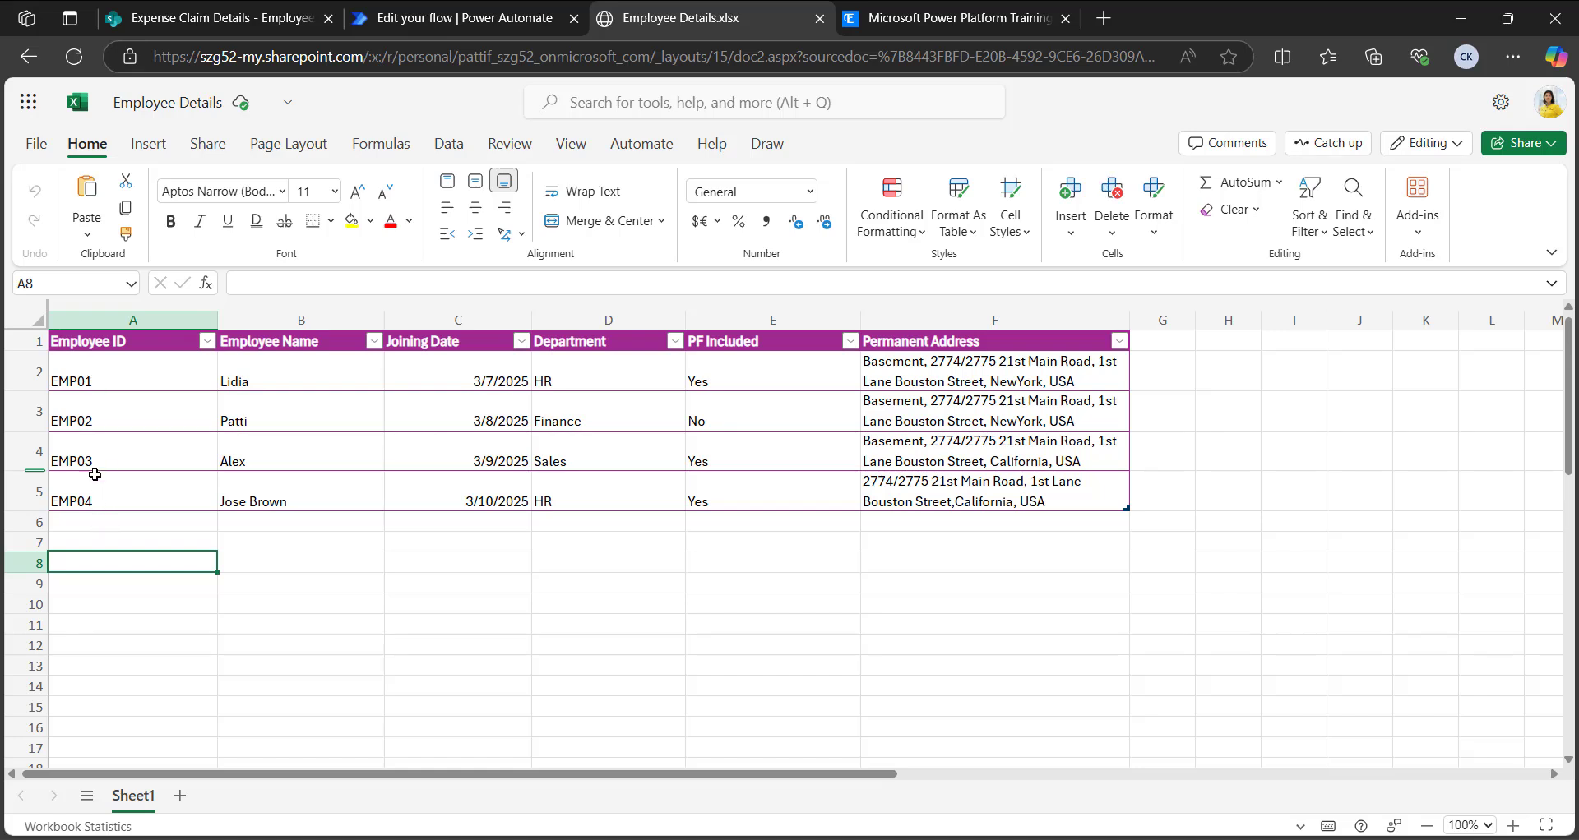
click(227, 11)
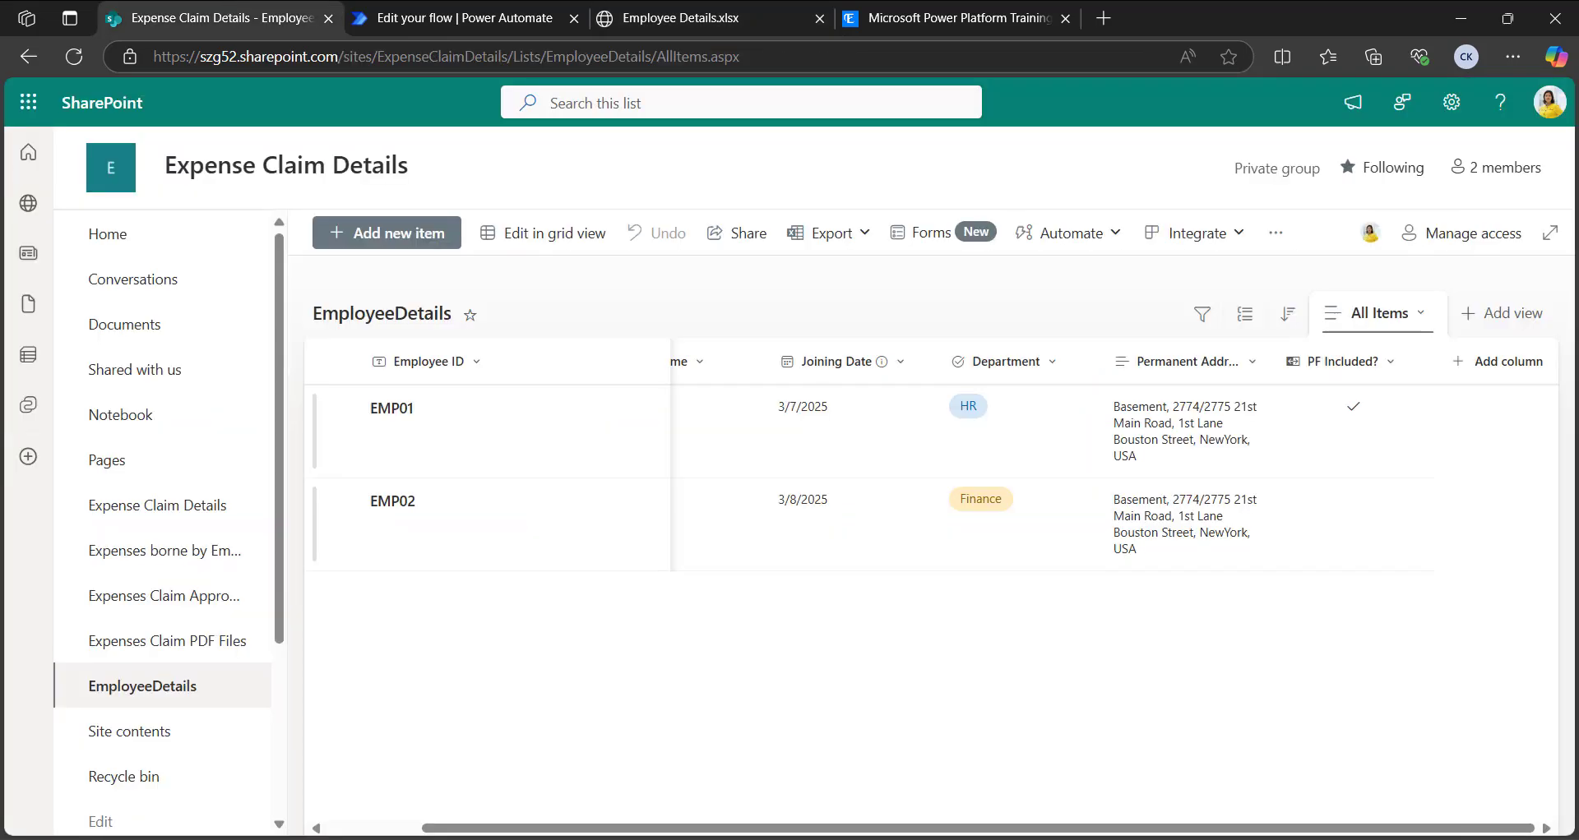
Step: In Power Automate, review the Recurrence schedule and the source file and table options of the List rows present in a table action
click(435, 18)
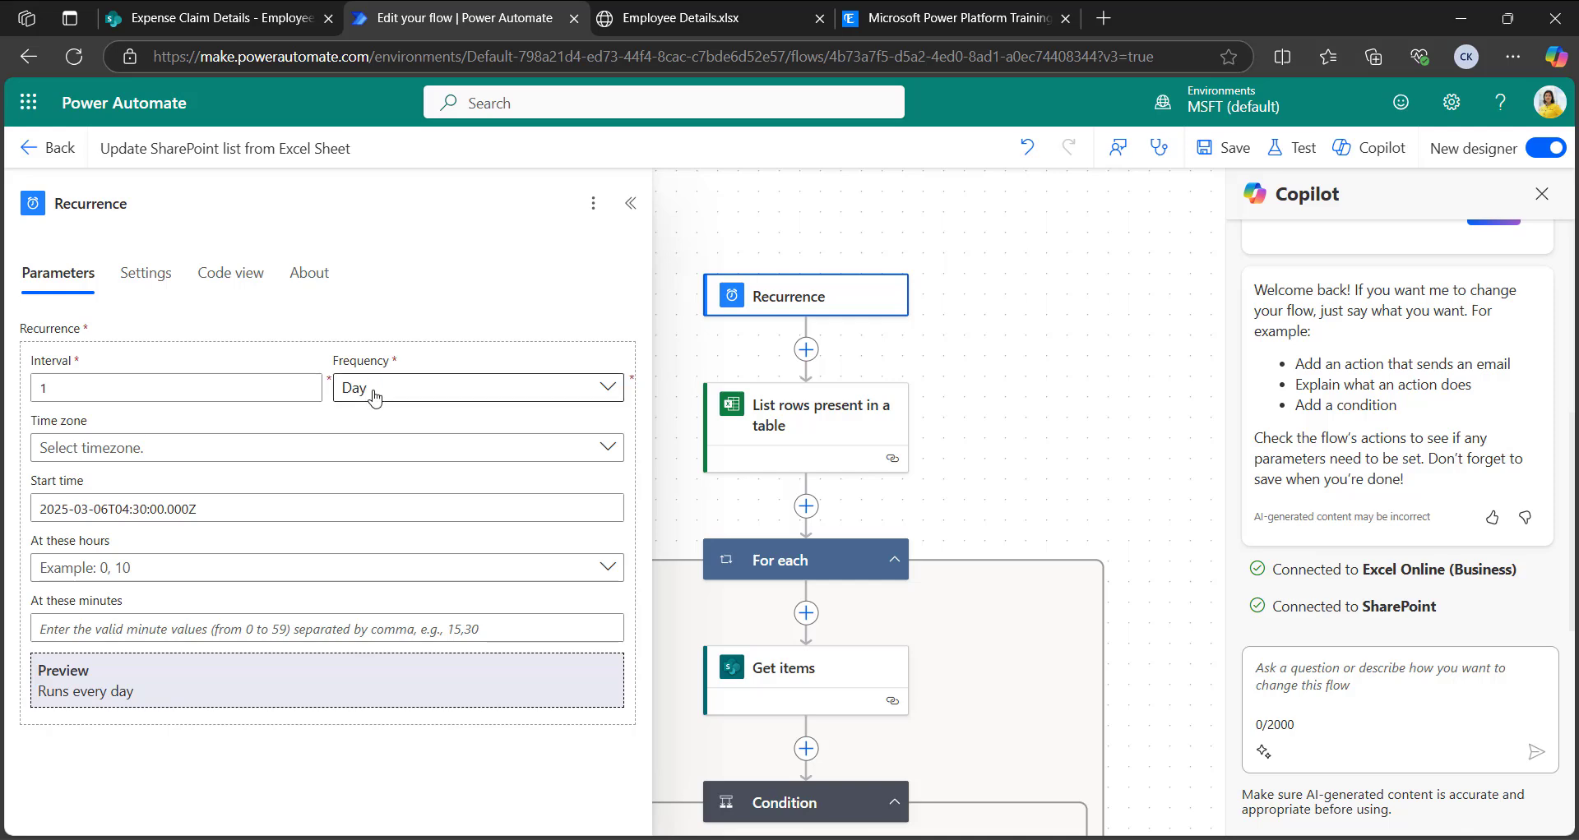
click(806, 415)
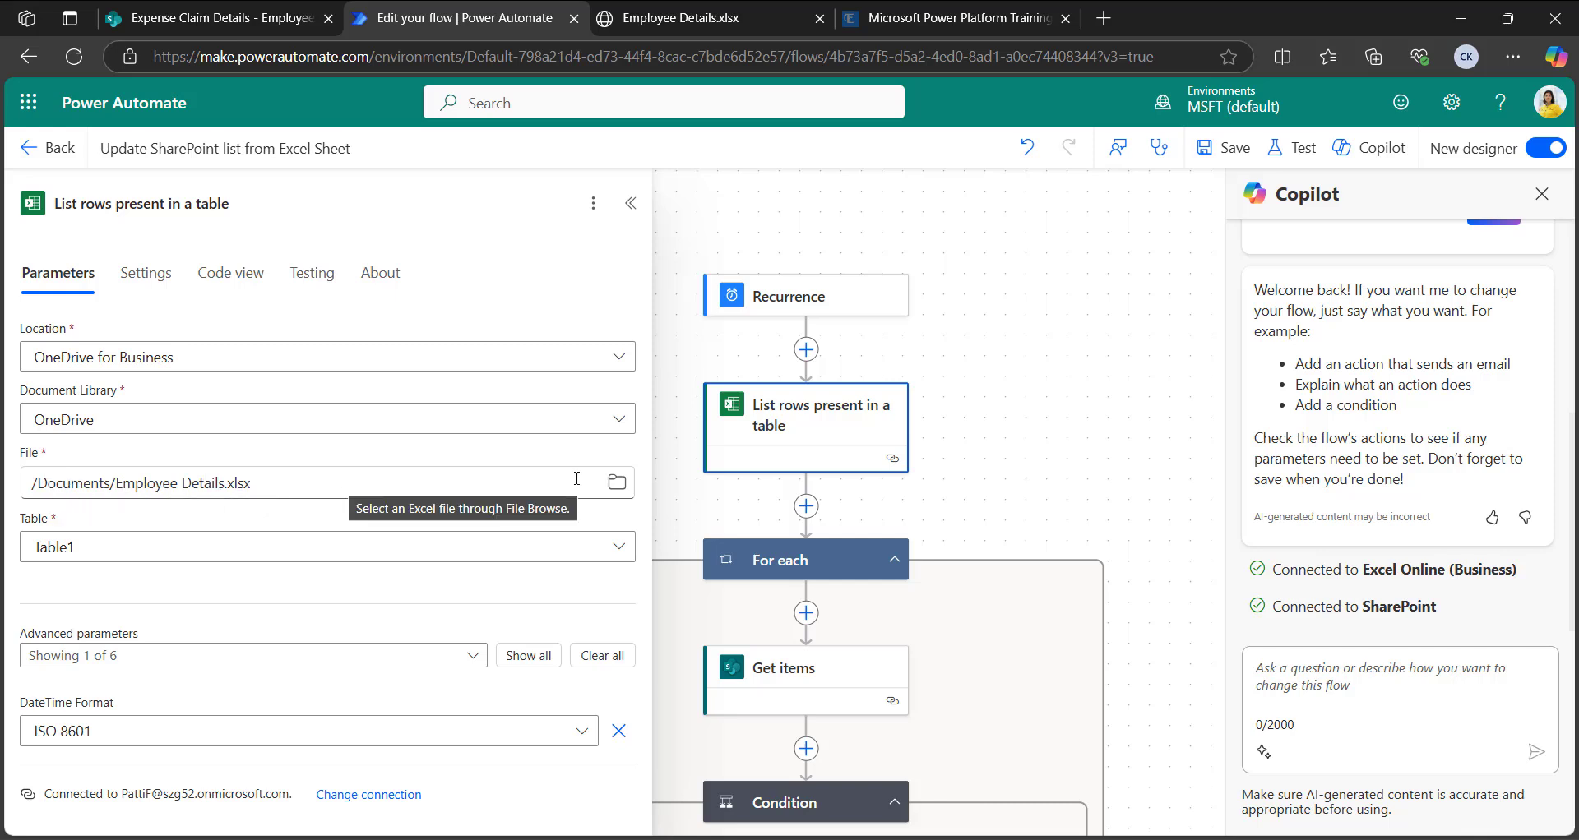
click(617, 485)
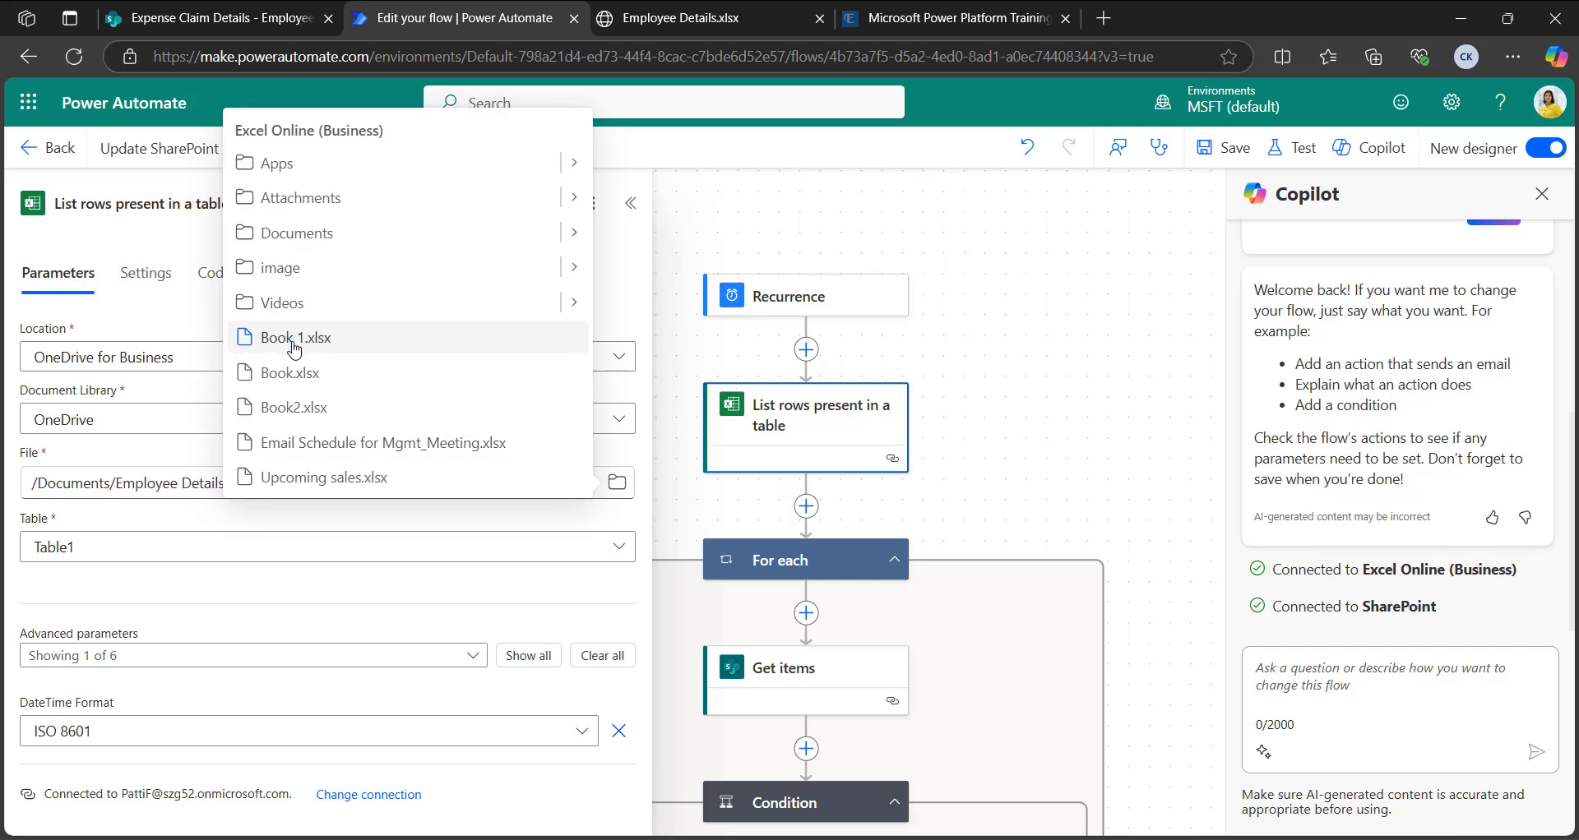
click(573, 236)
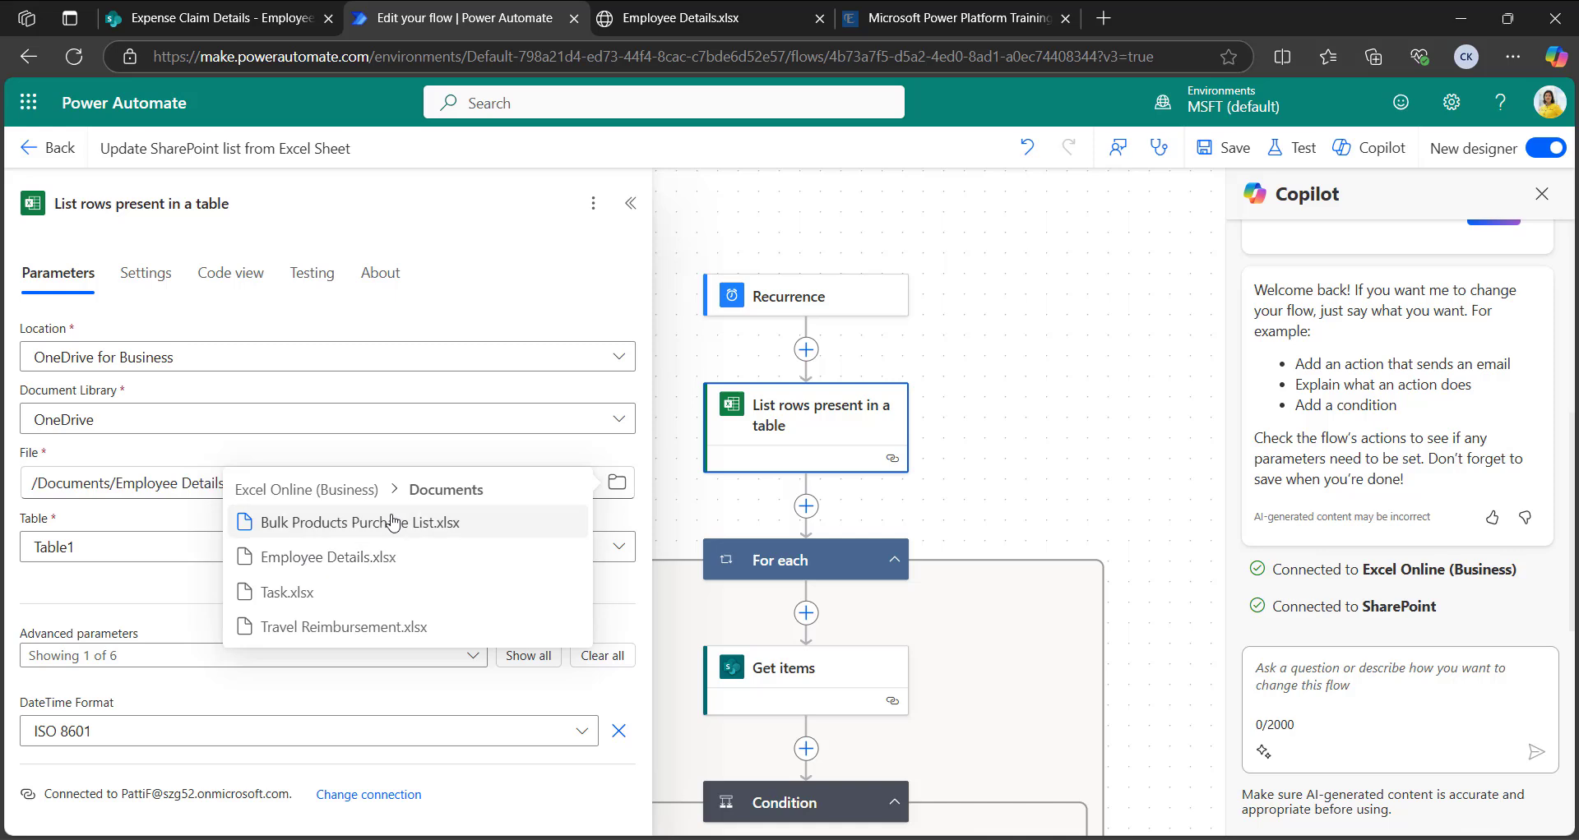
click(108, 558)
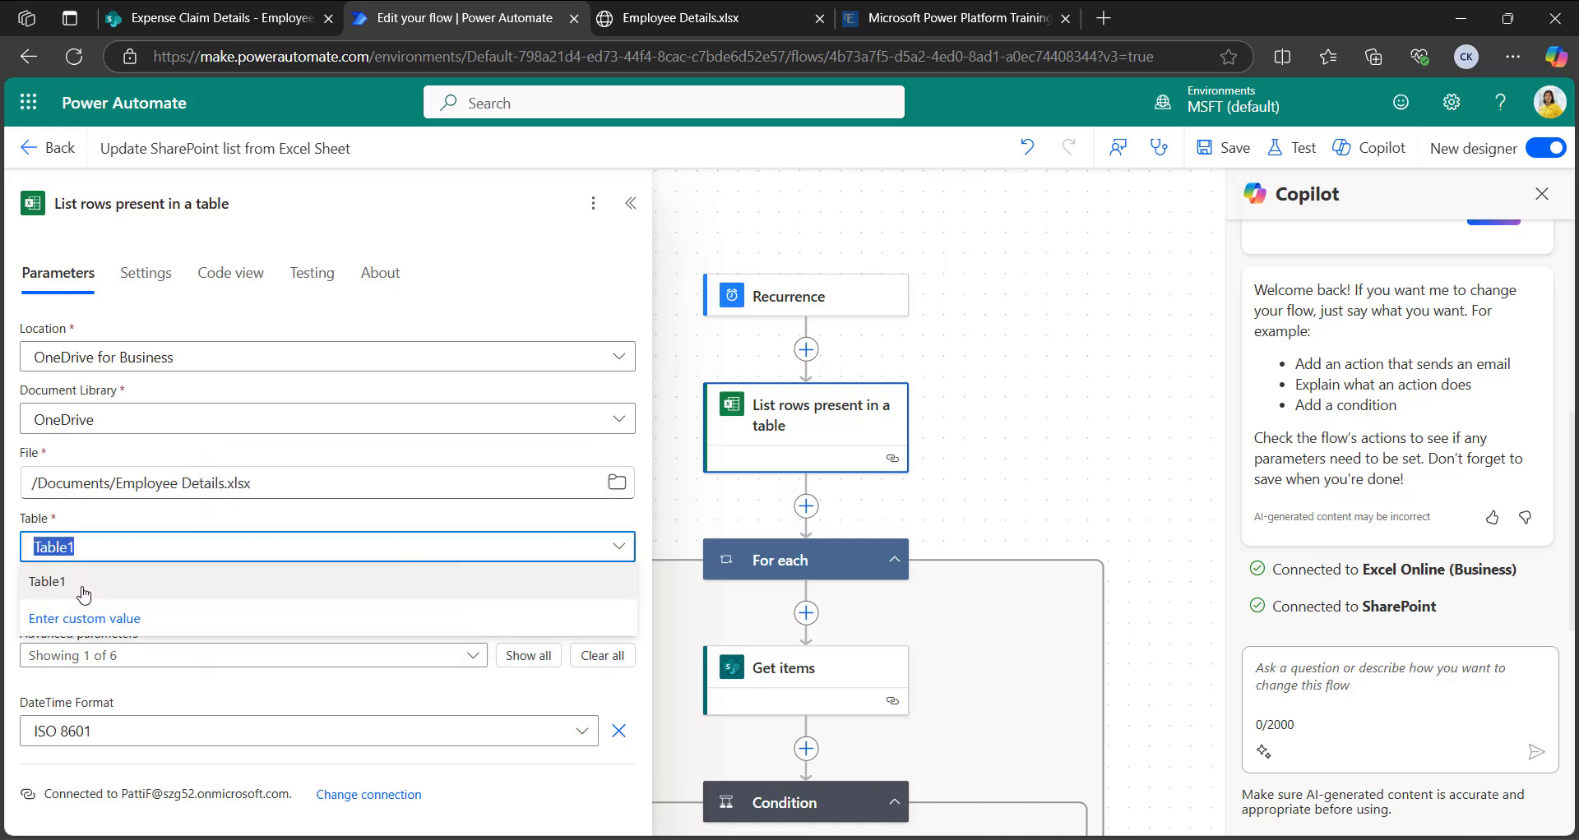
click(973, 307)
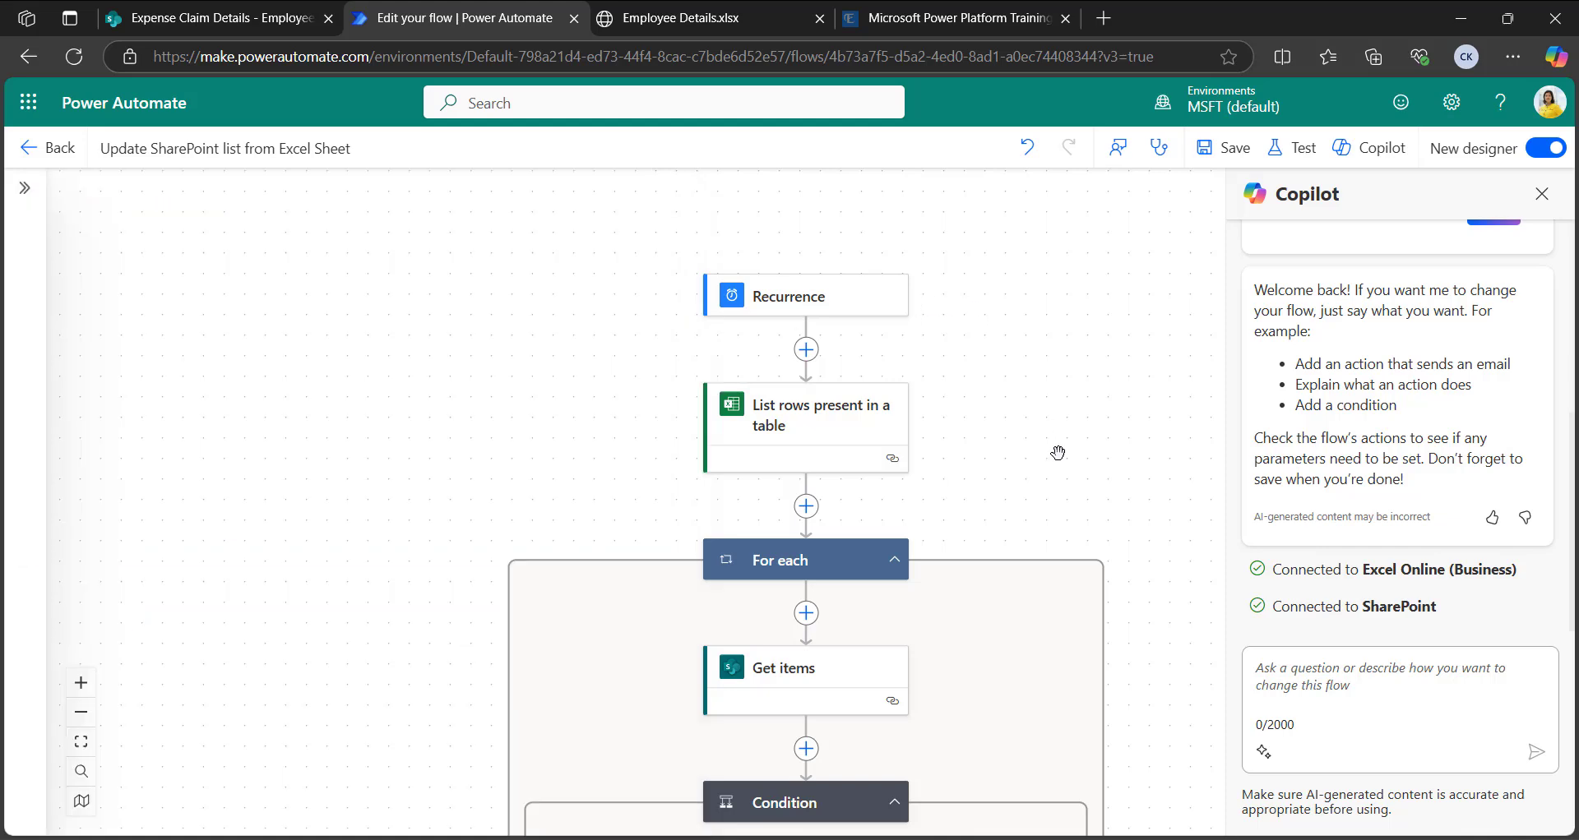
Step: Open the Get items action inside the For each loop, show all its advanced parameters and start editing the Filter Query
scroll(1057, 451, down, 2)
click(796, 518)
scroll(797, 518, down, 1)
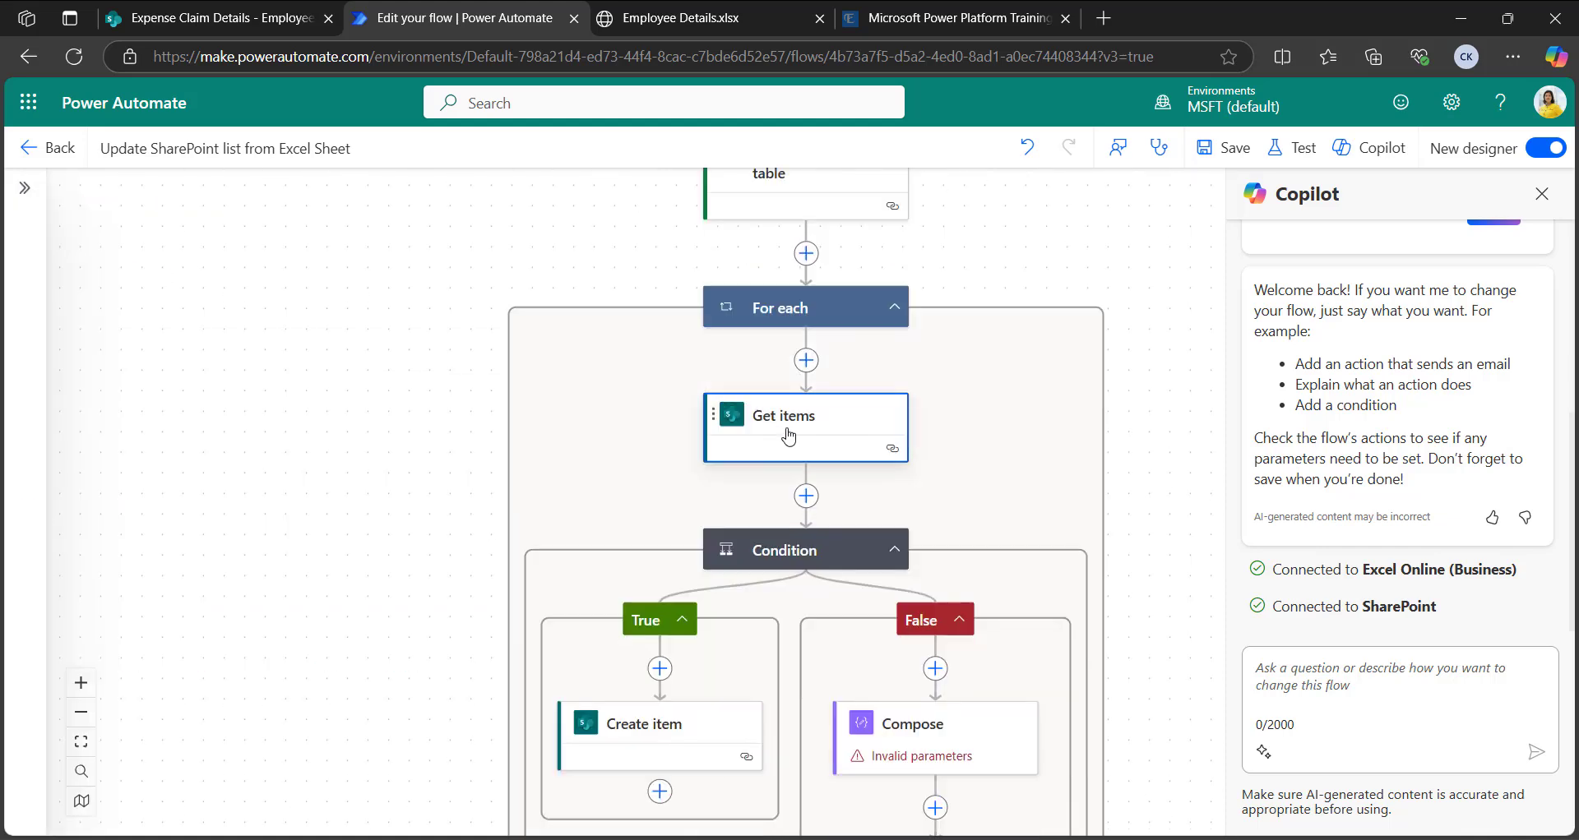
click(783, 432)
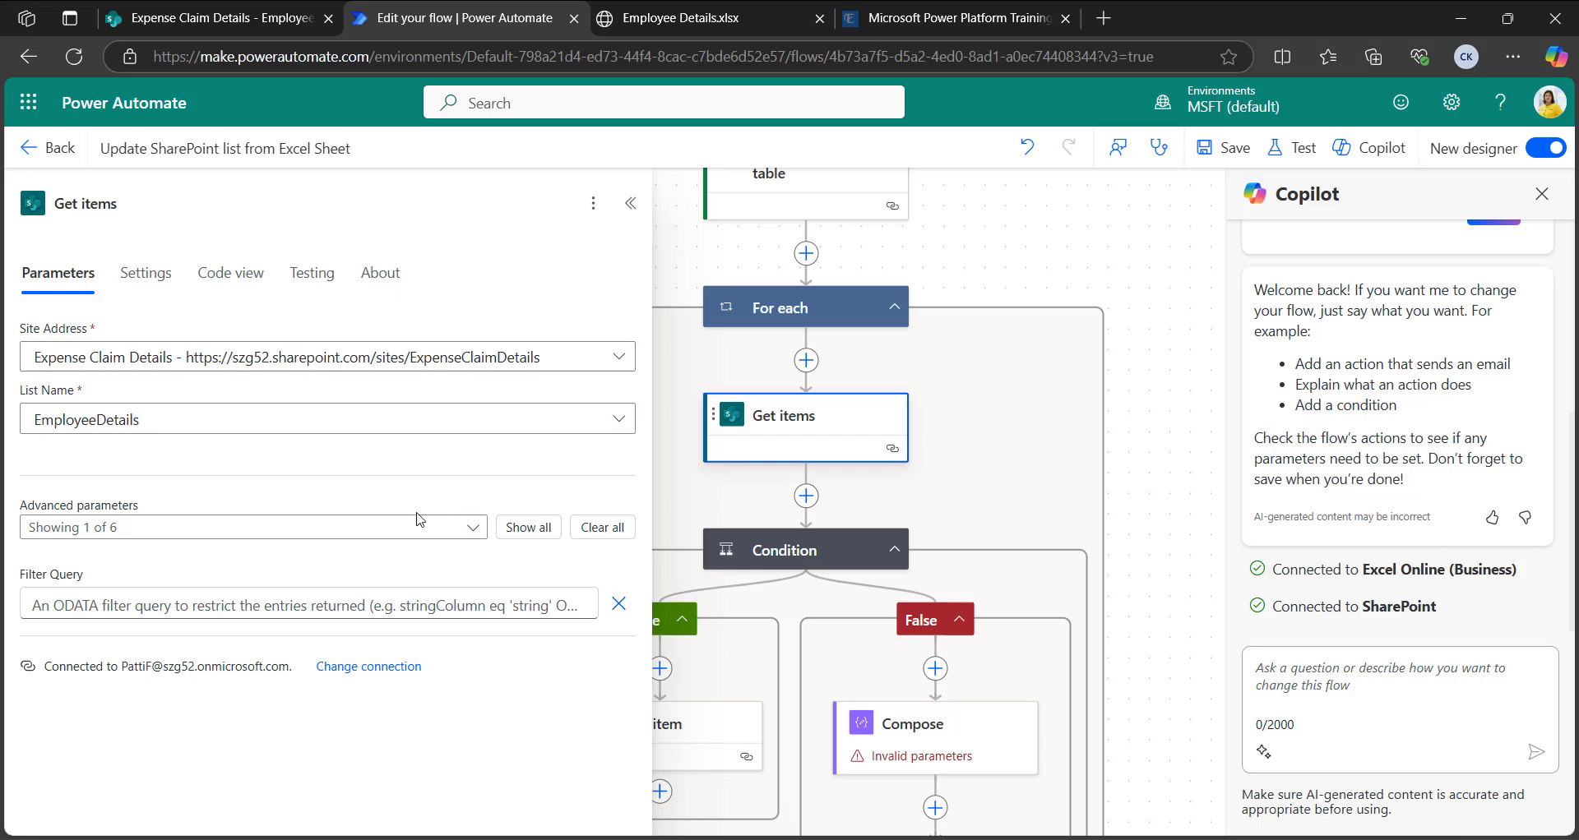
click(516, 528)
scroll(58, 451, down, 2)
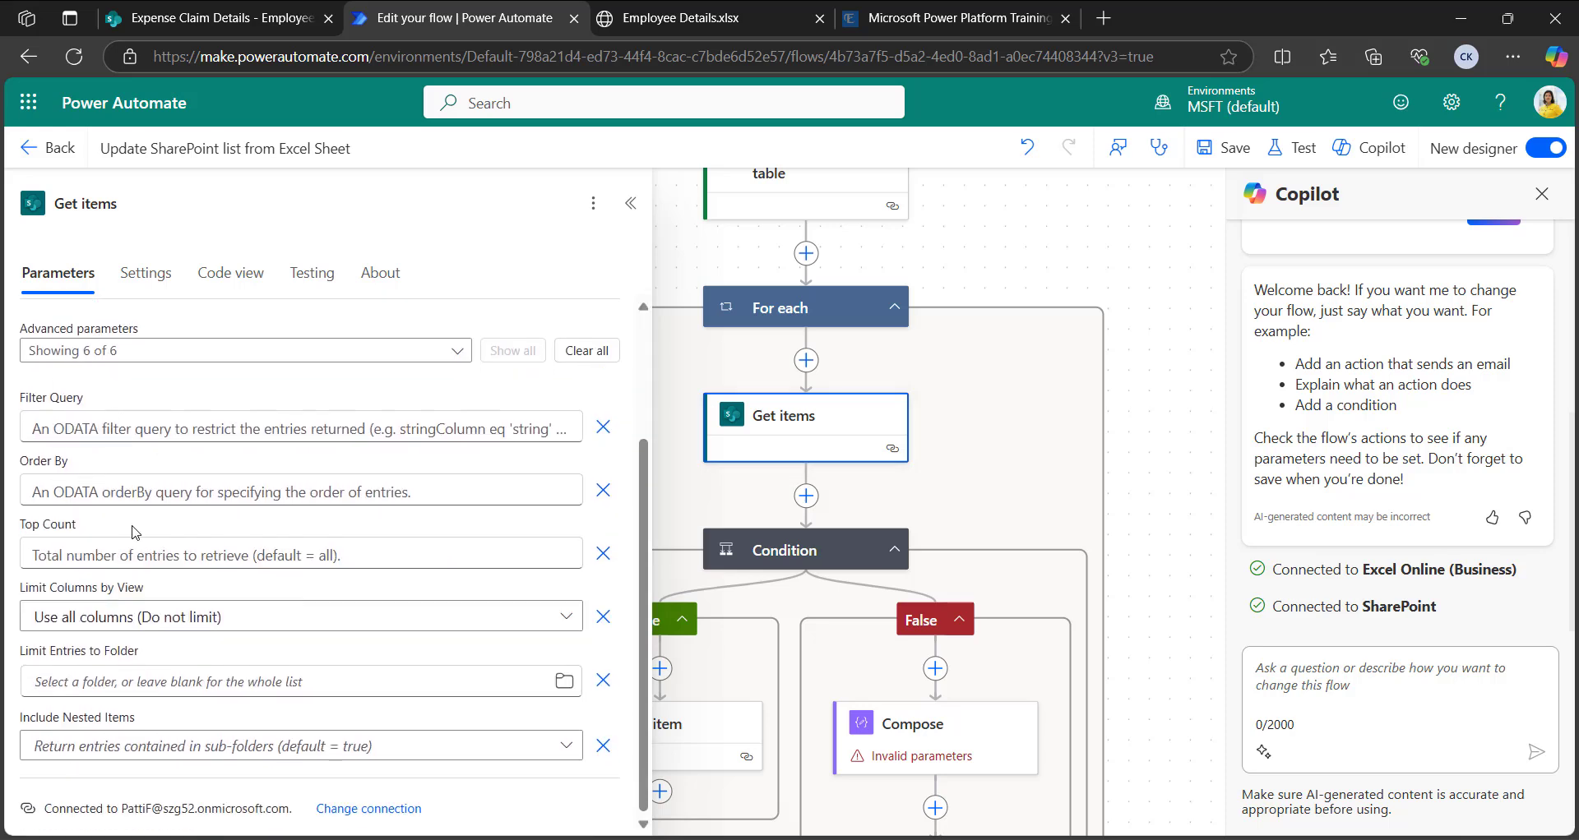
click(133, 429)
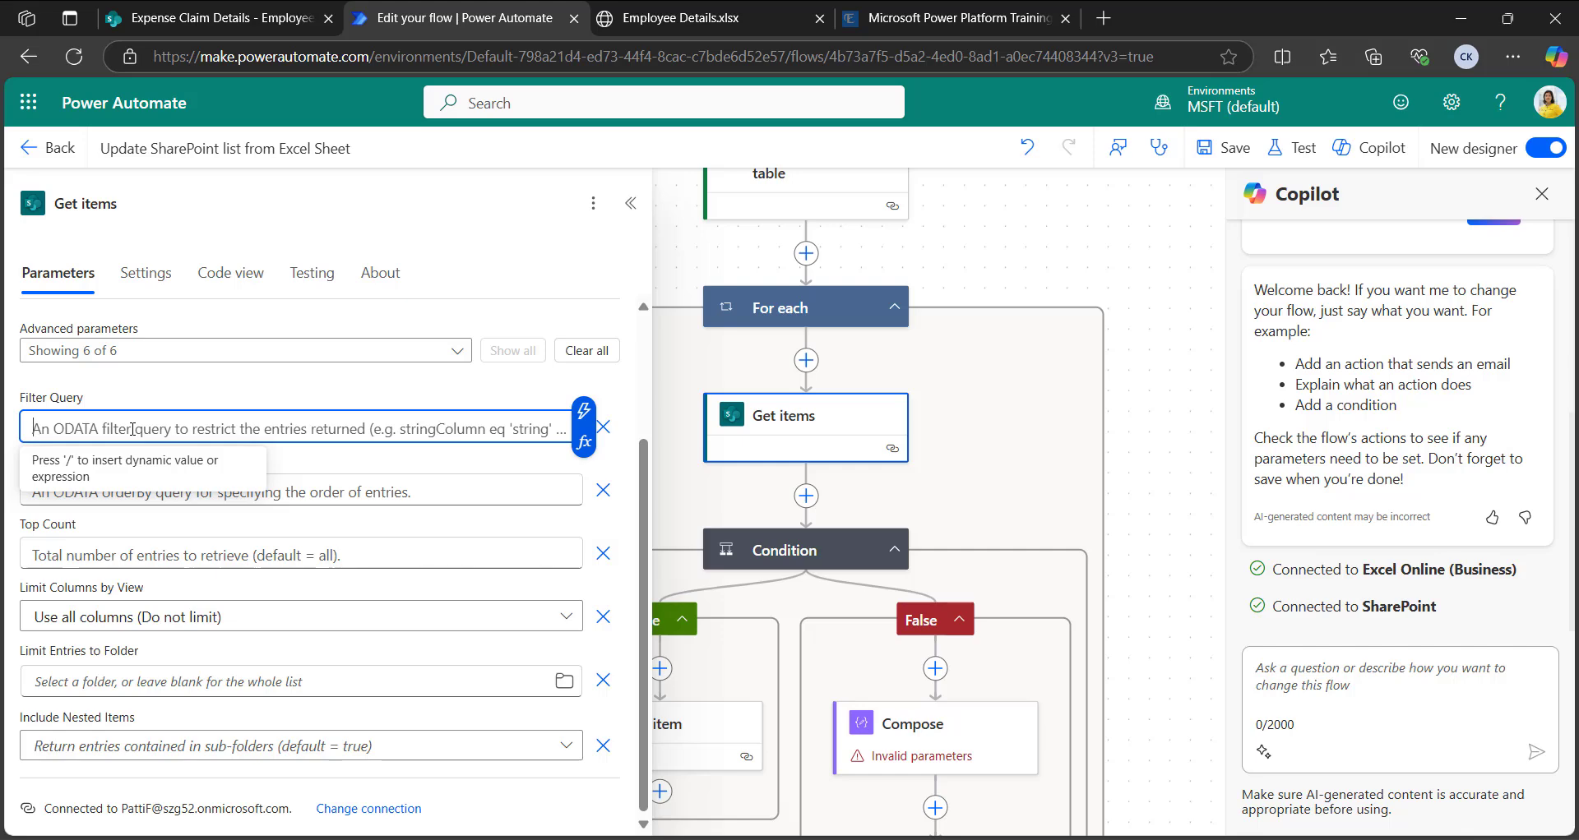
Step: Check the Employee ID column in Employee Details.xlsx and the SharePoint list, and return to the flow in Power Automate
click(662, 23)
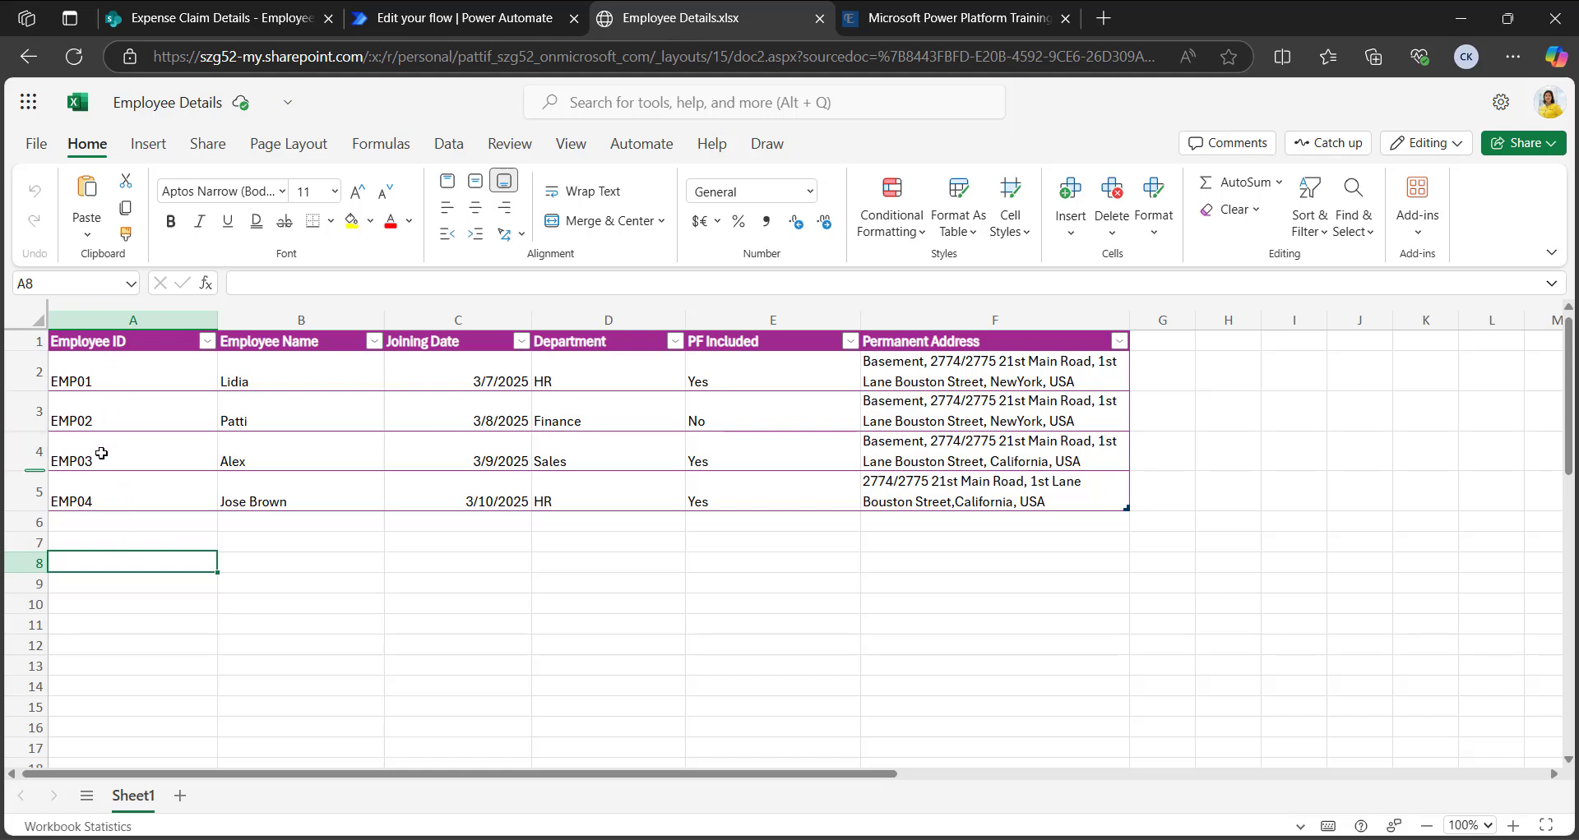
click(188, 20)
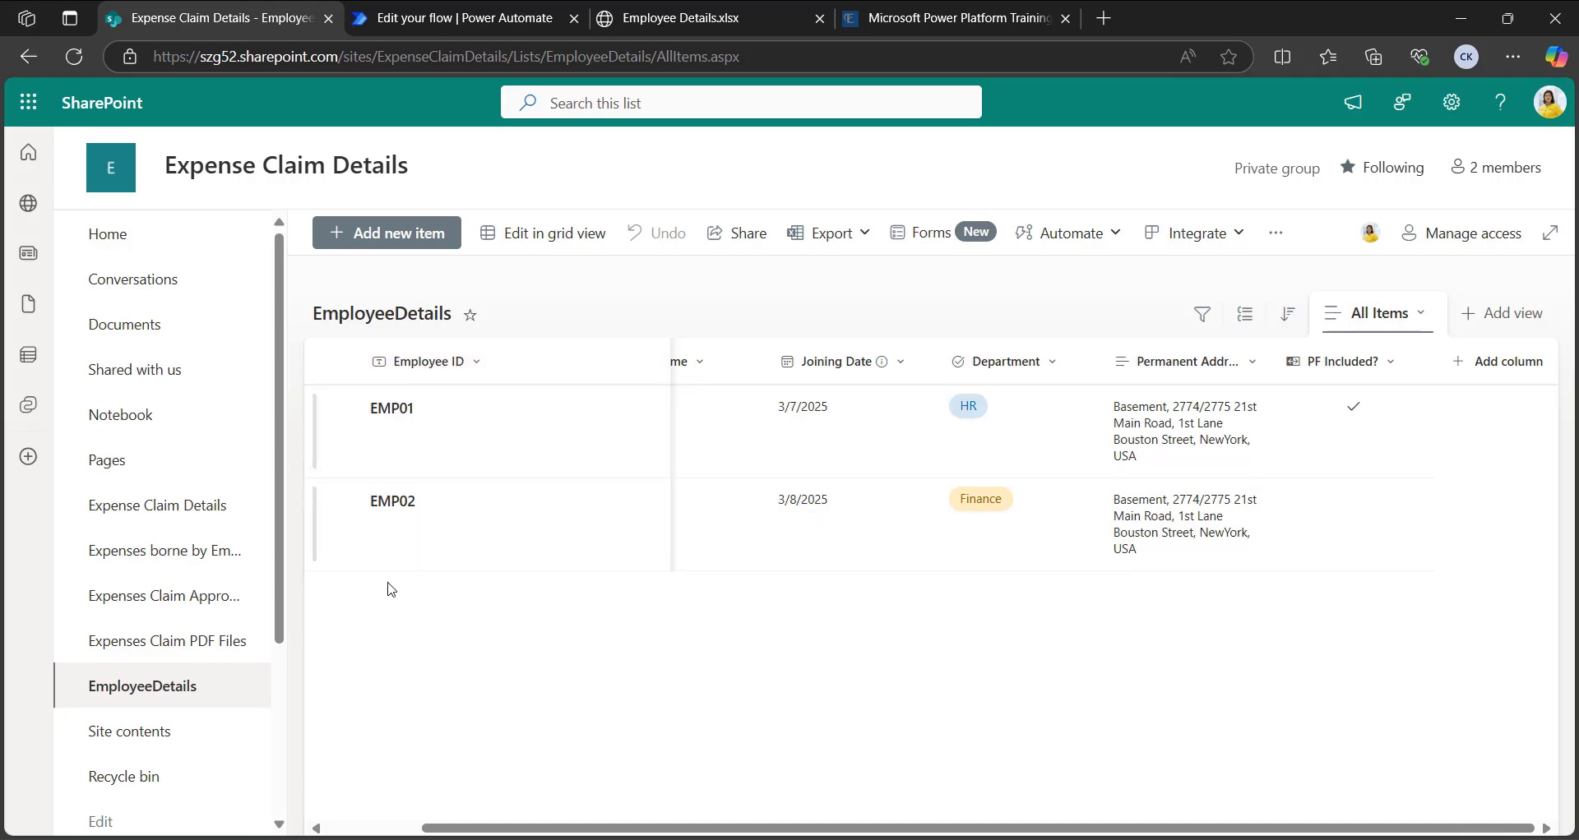
click(673, 17)
click(457, 17)
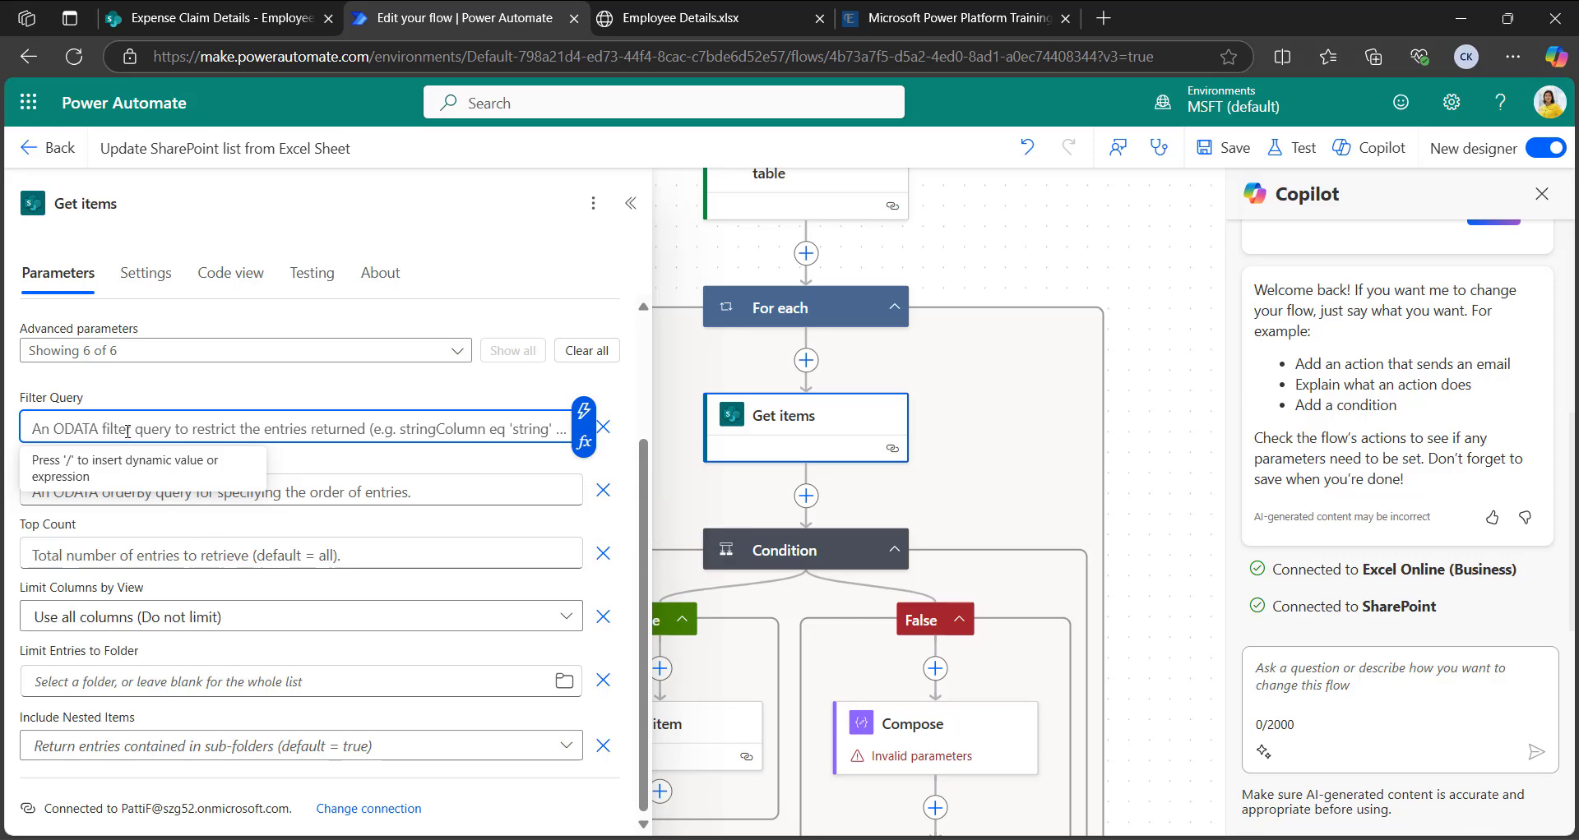
Step: Set the Get items Filter Query to Title eq 'Employee ID', using the Employee ID value from the Excel table rows, and close the settings
key(Caps_Lock)
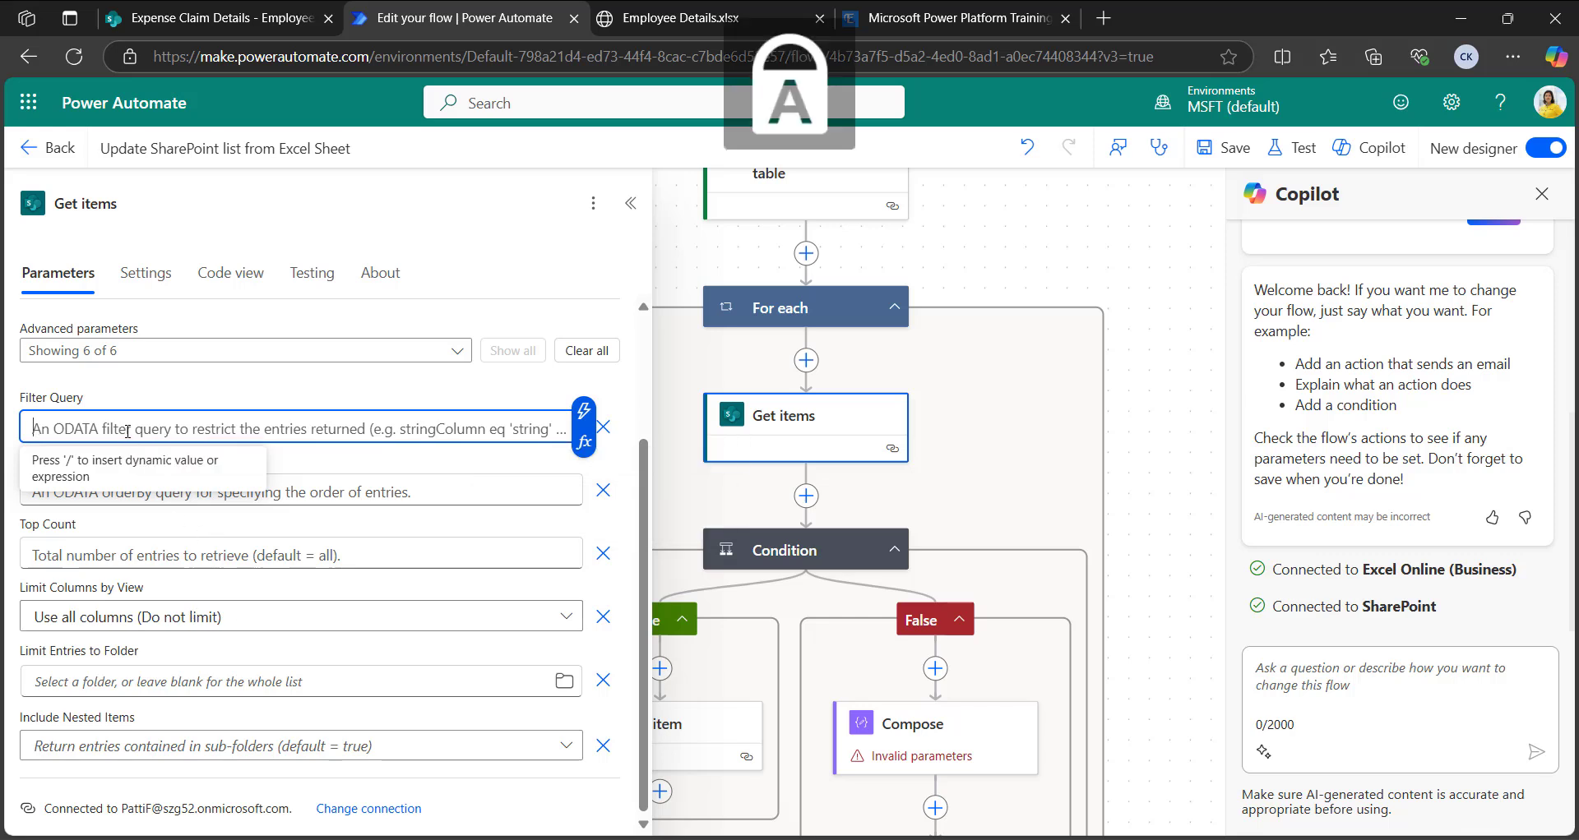
text(Title)
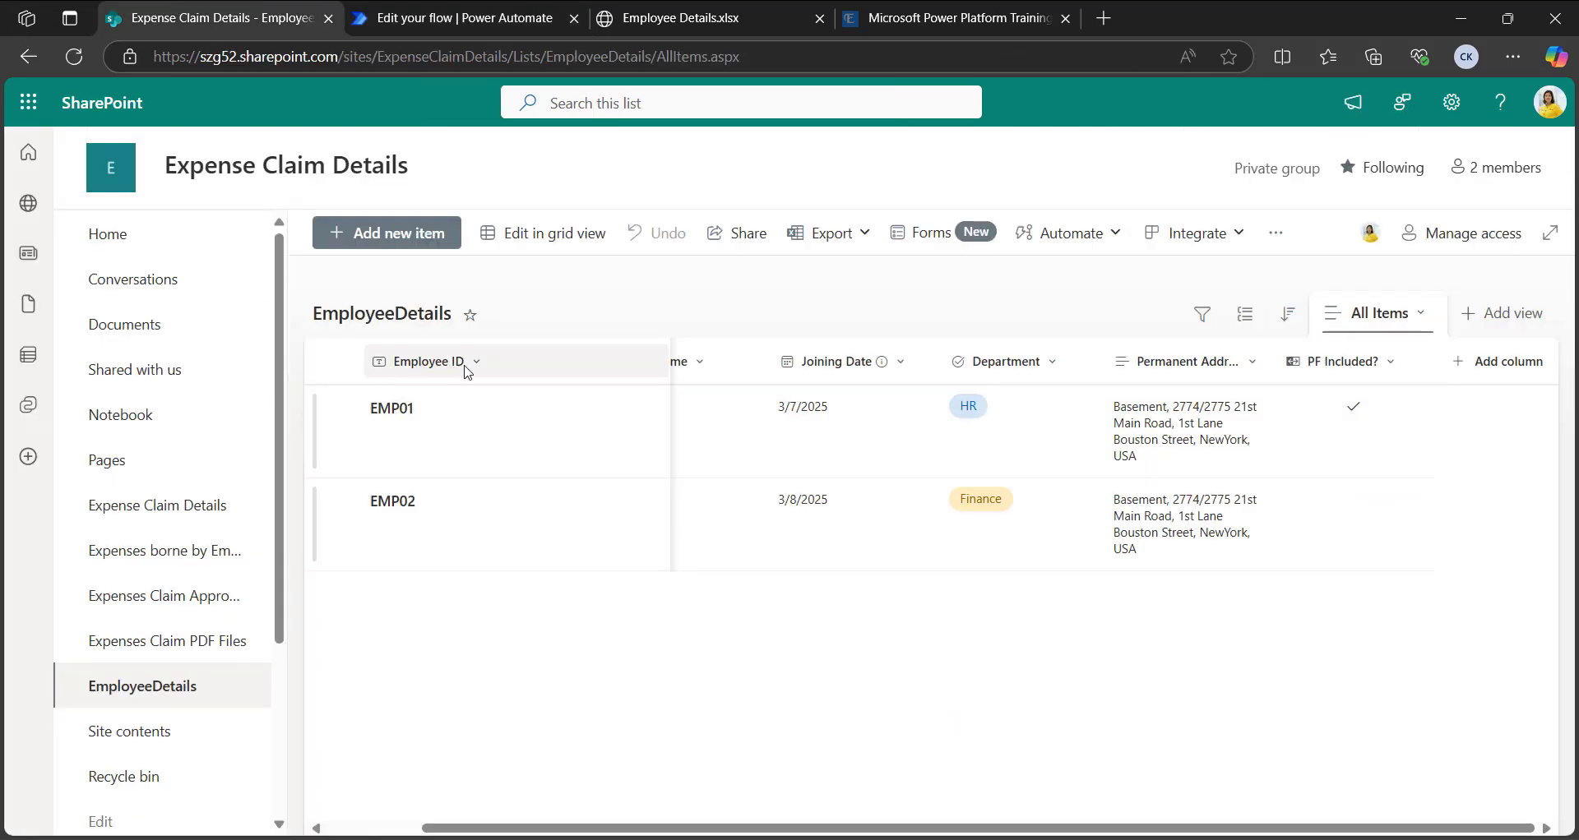
click(366, 21)
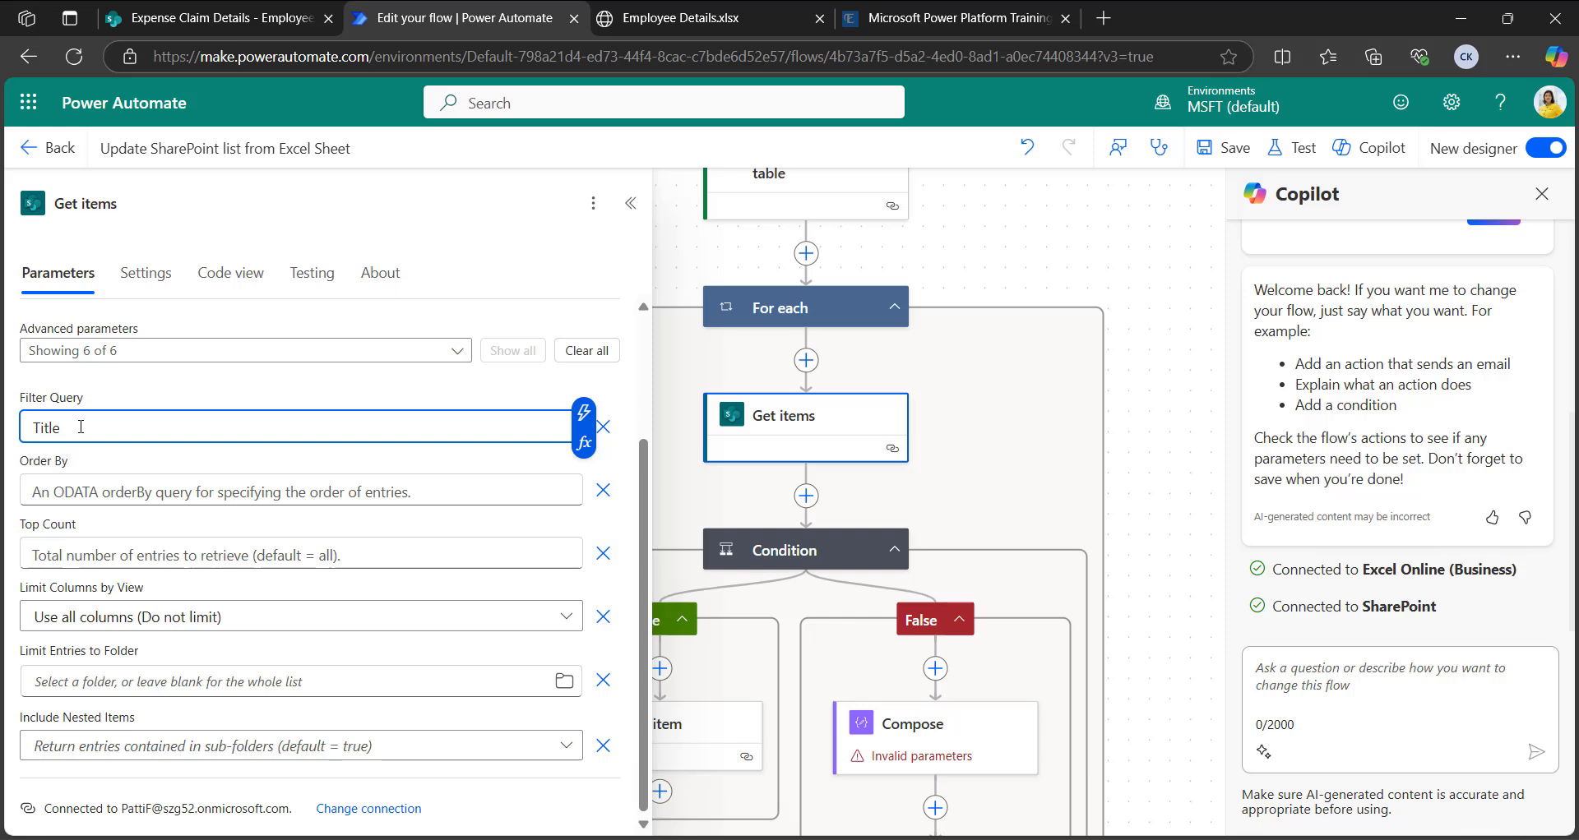
text(q)
text(')
click(583, 411)
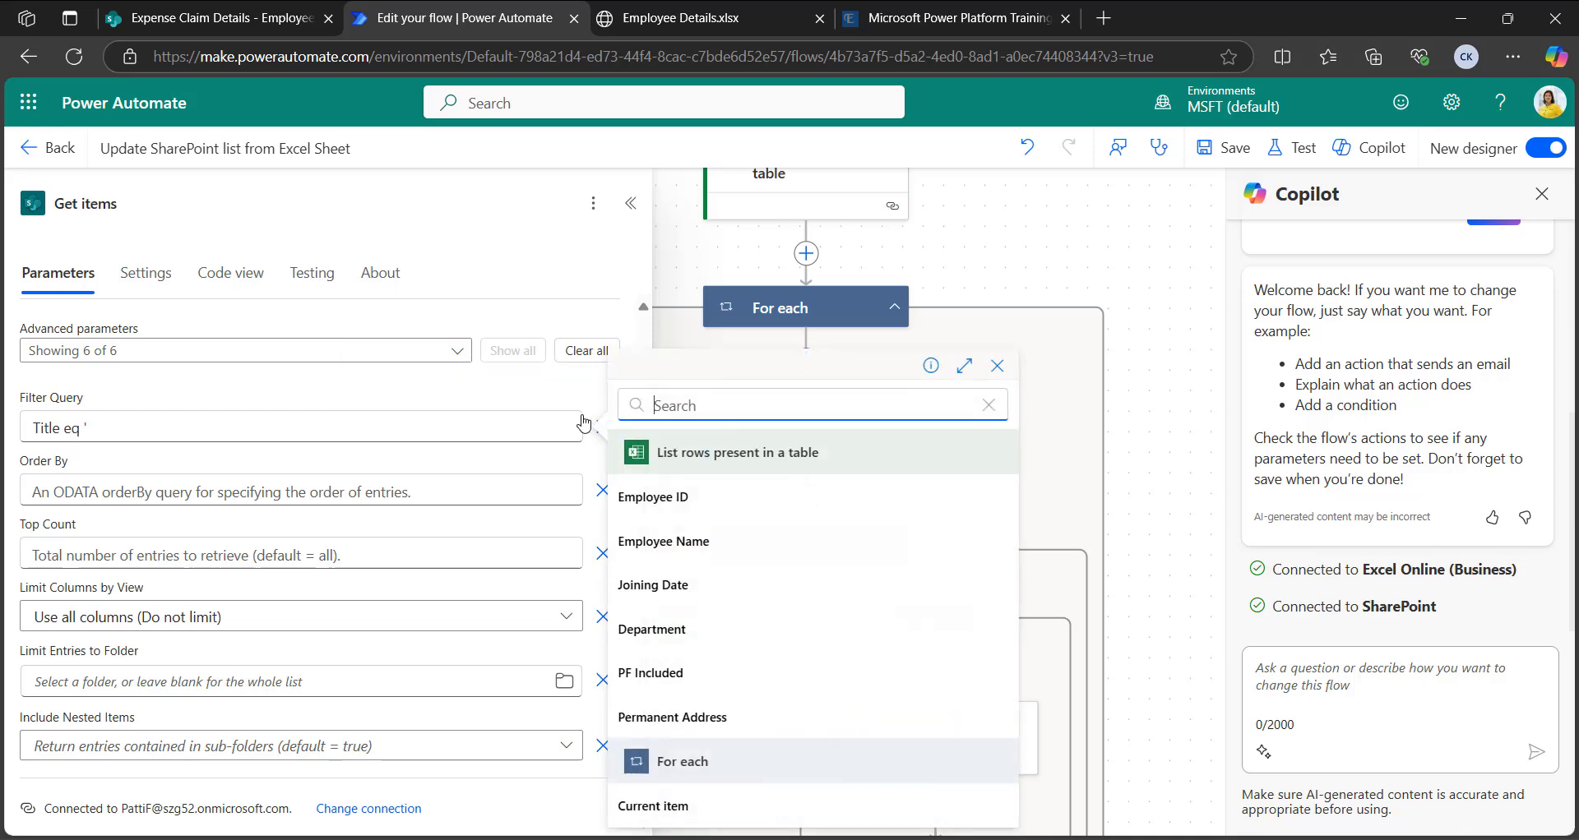
click(652, 498)
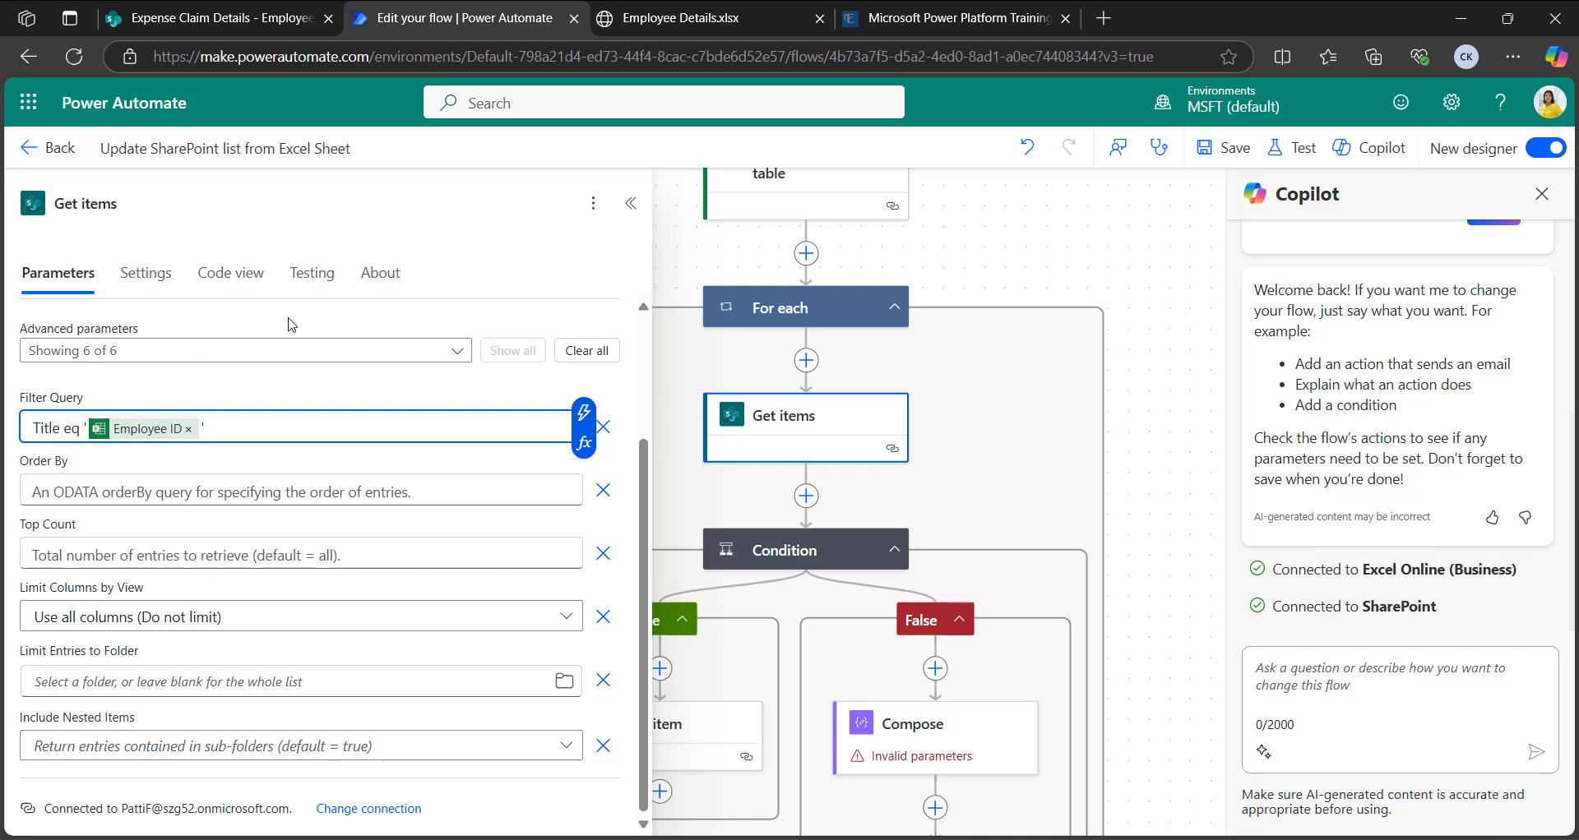
click(631, 203)
Step: Open the Condition action's parameters and start editing the first value of its comparison
scroll(814, 395, down, 3)
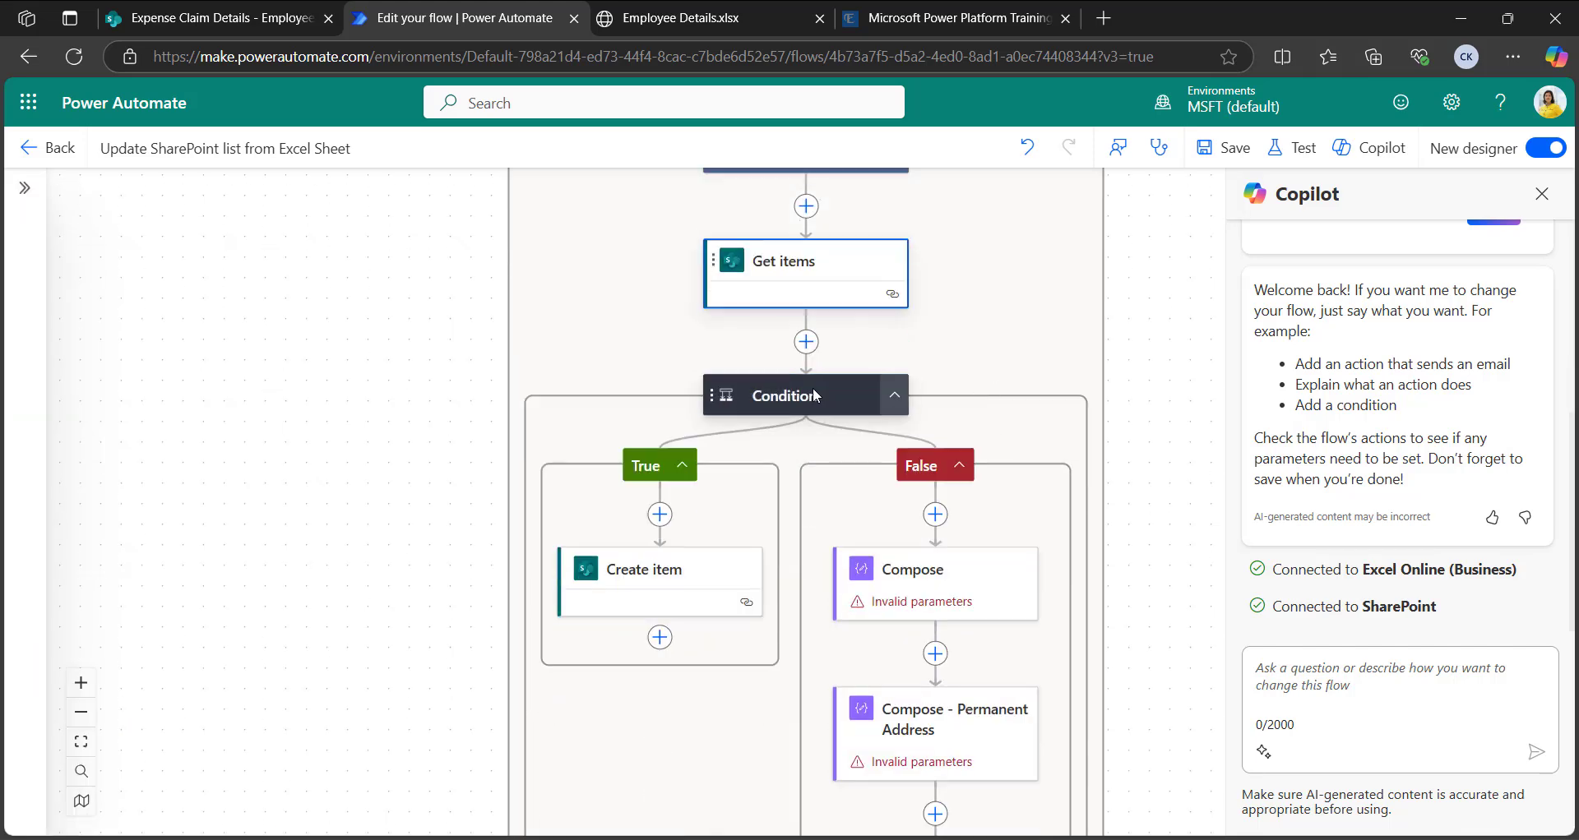
click(824, 398)
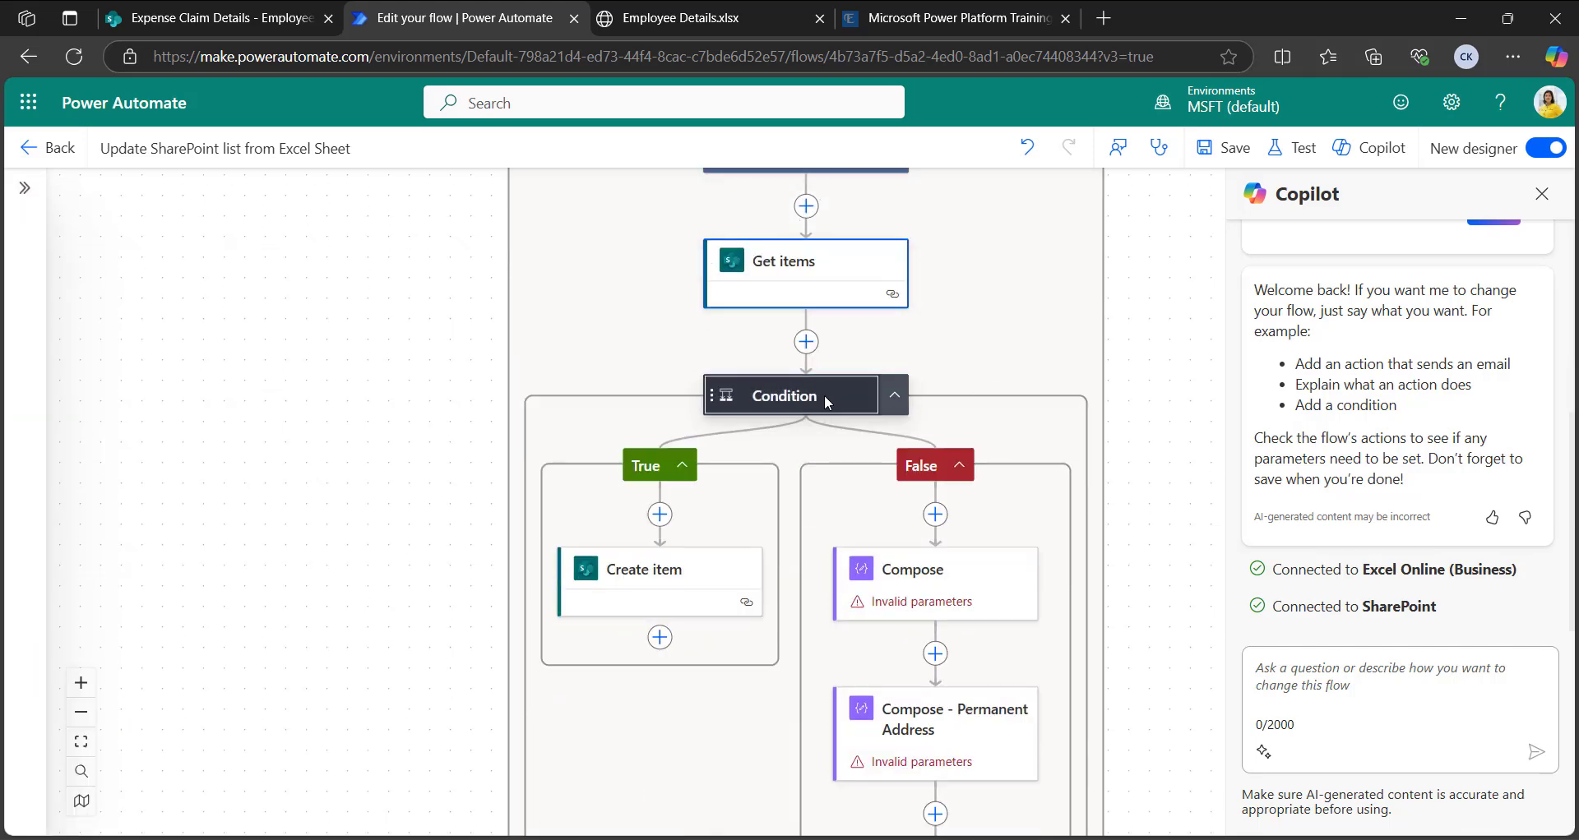
click(225, 432)
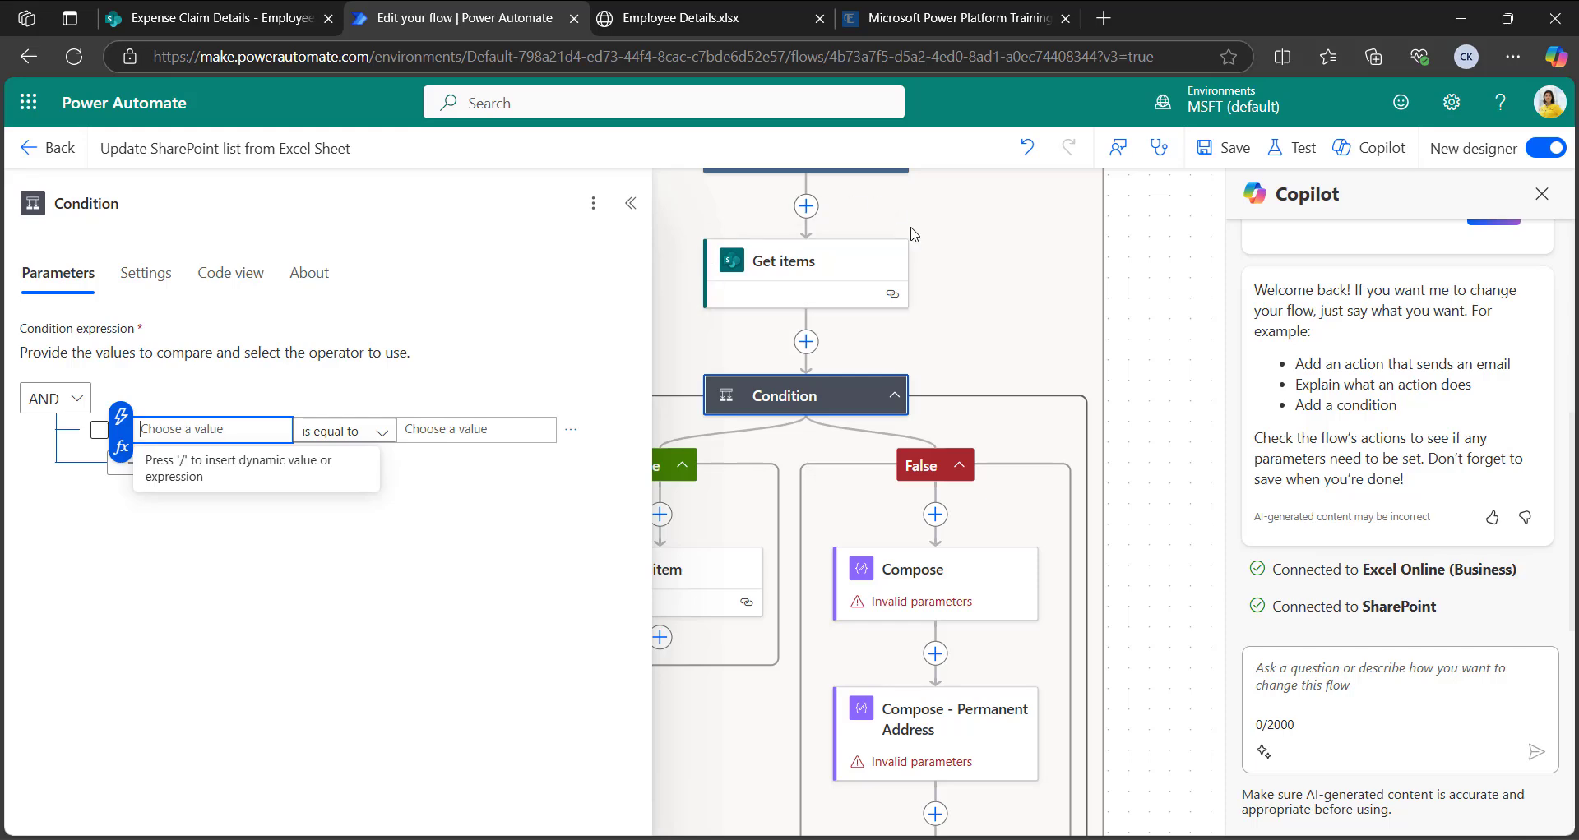
Step: Examine which employee IDs exist in the SharePoint EmployeeDetails list and in the Excel workbook
click(206, 18)
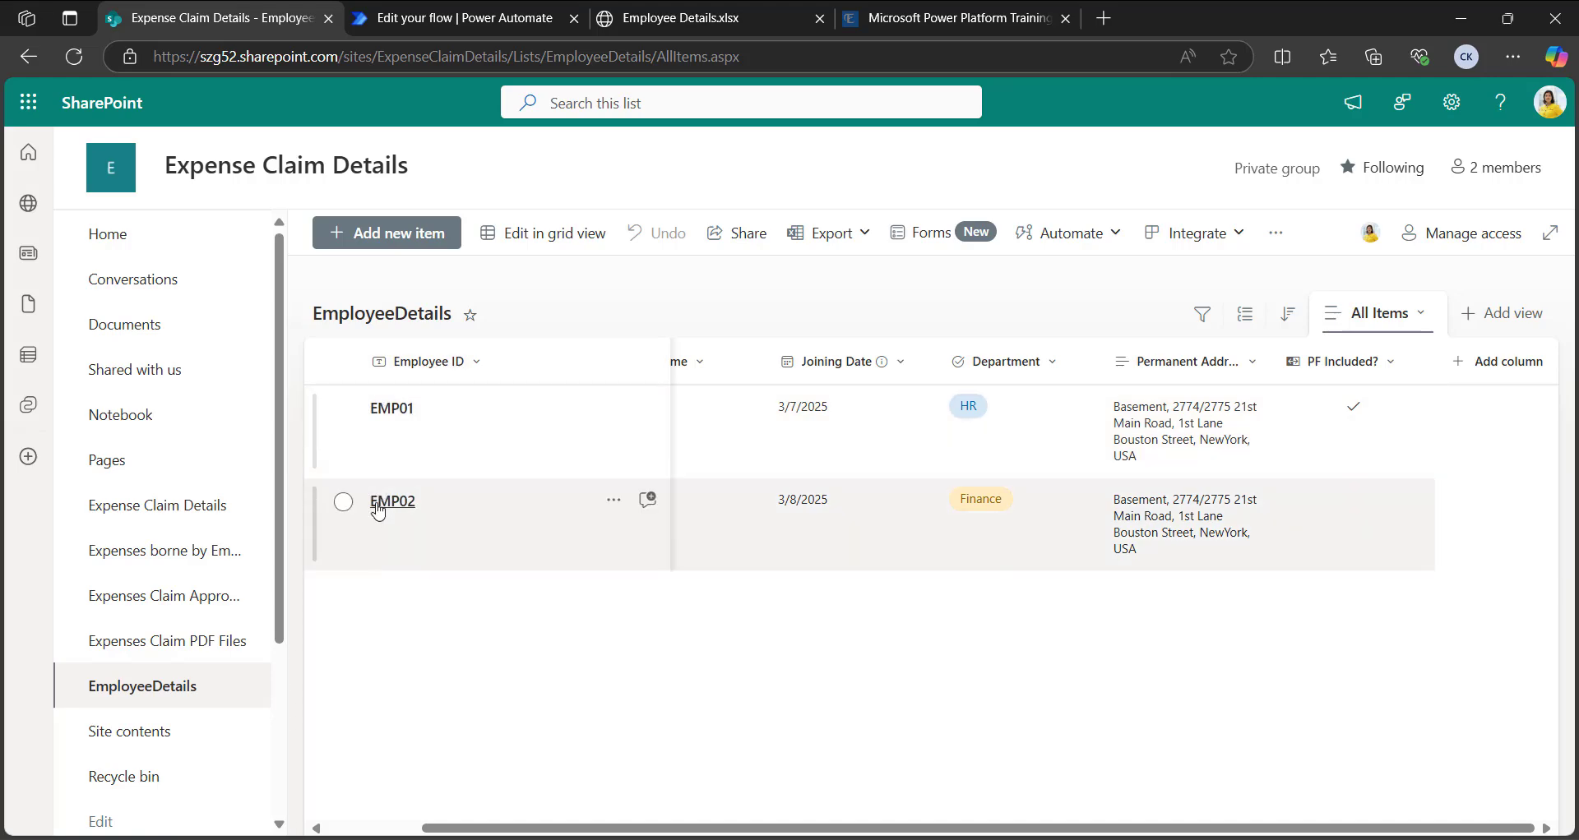
click(625, 19)
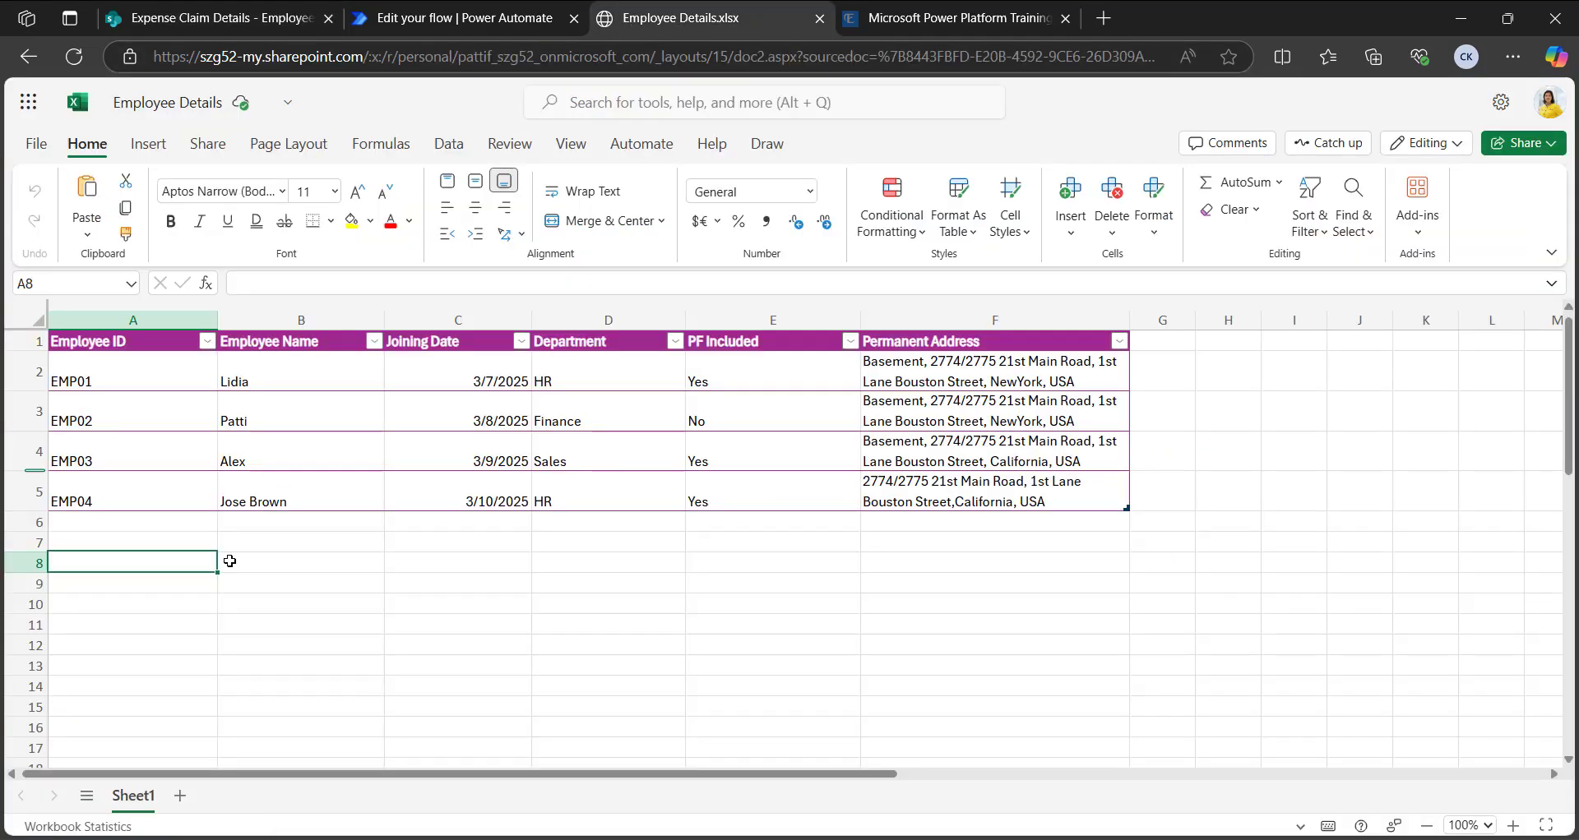
click(205, 18)
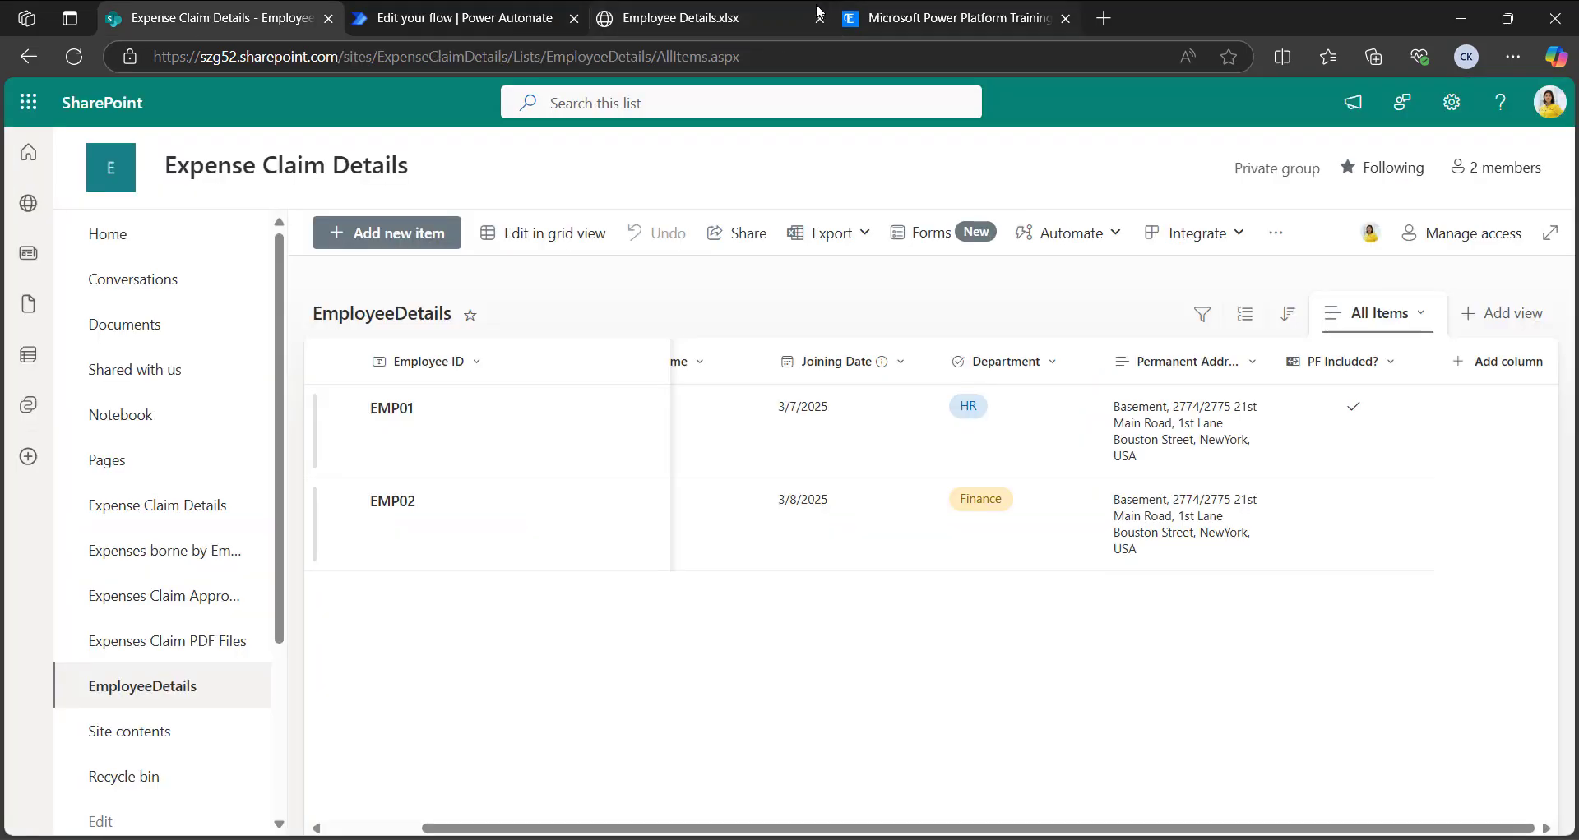
Step: Switch to Power Automate and set the Condition to check that length(outputs('Get_items')?['body/value']) is equal to 0
click(457, 18)
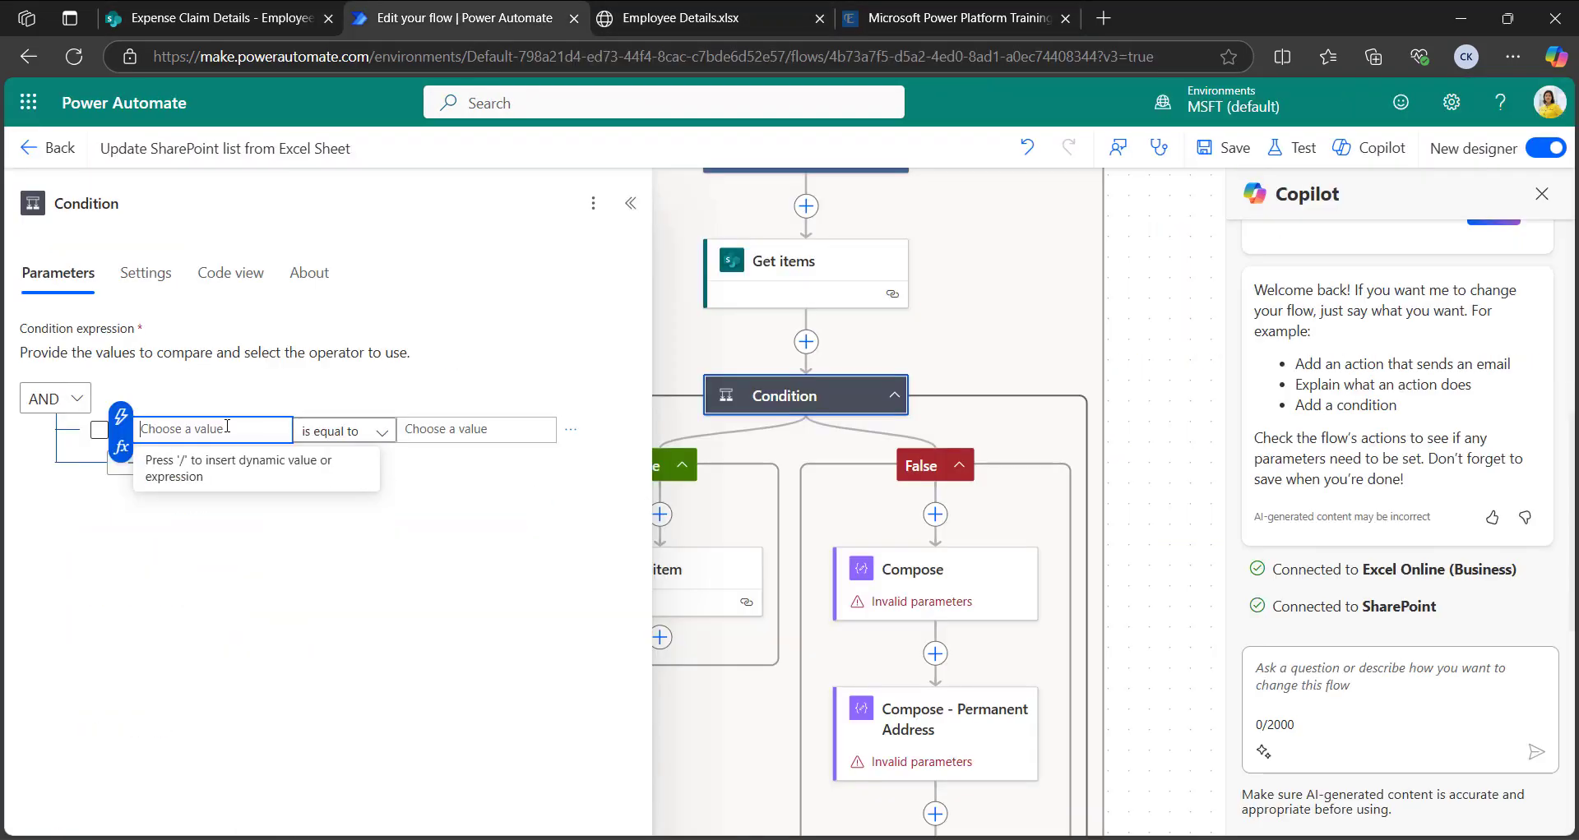
click(121, 448)
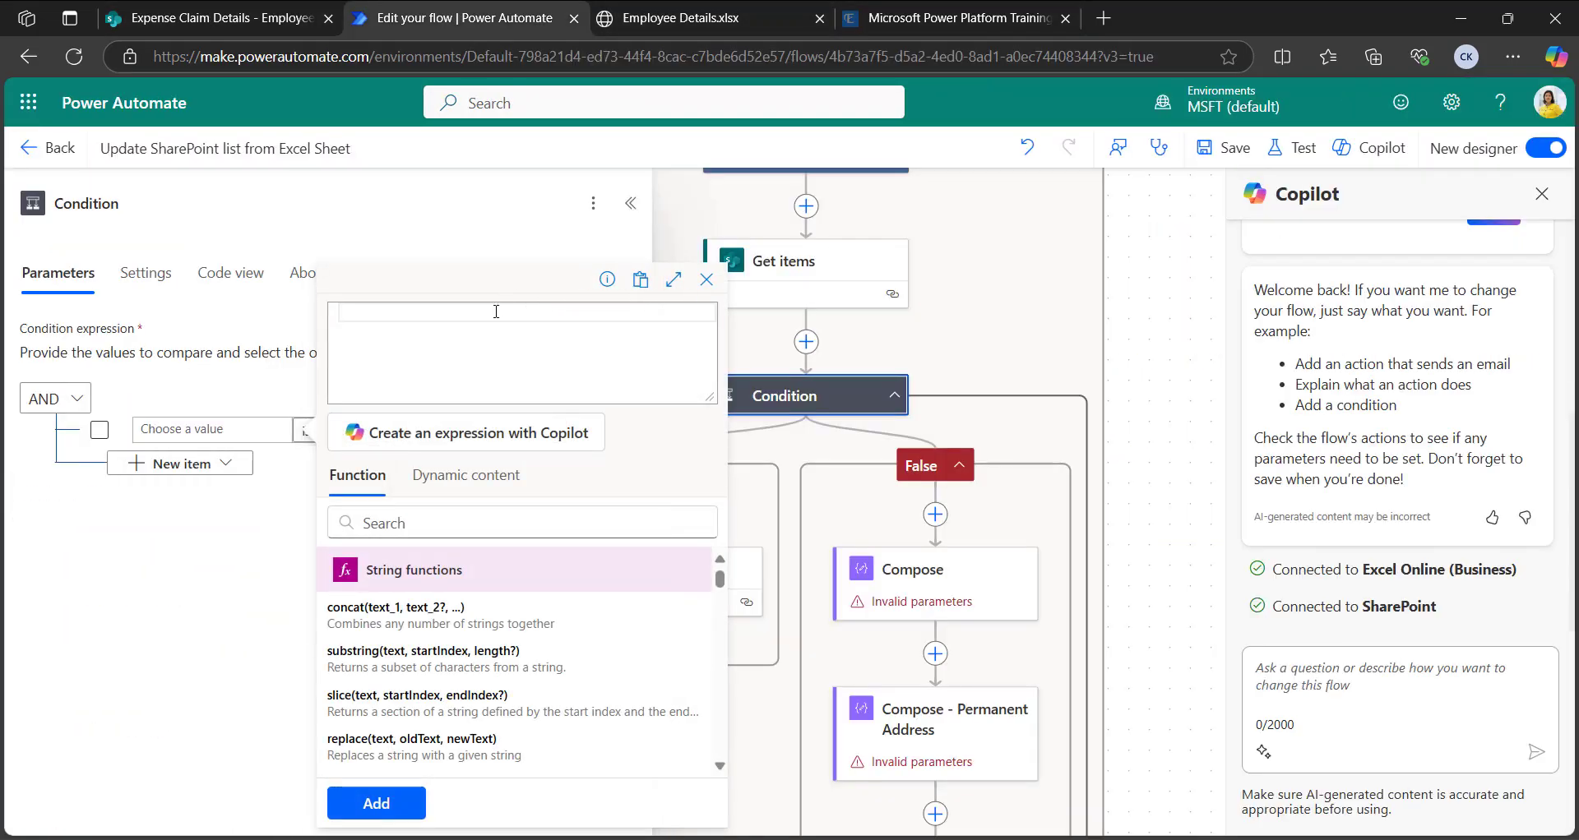
text(len)
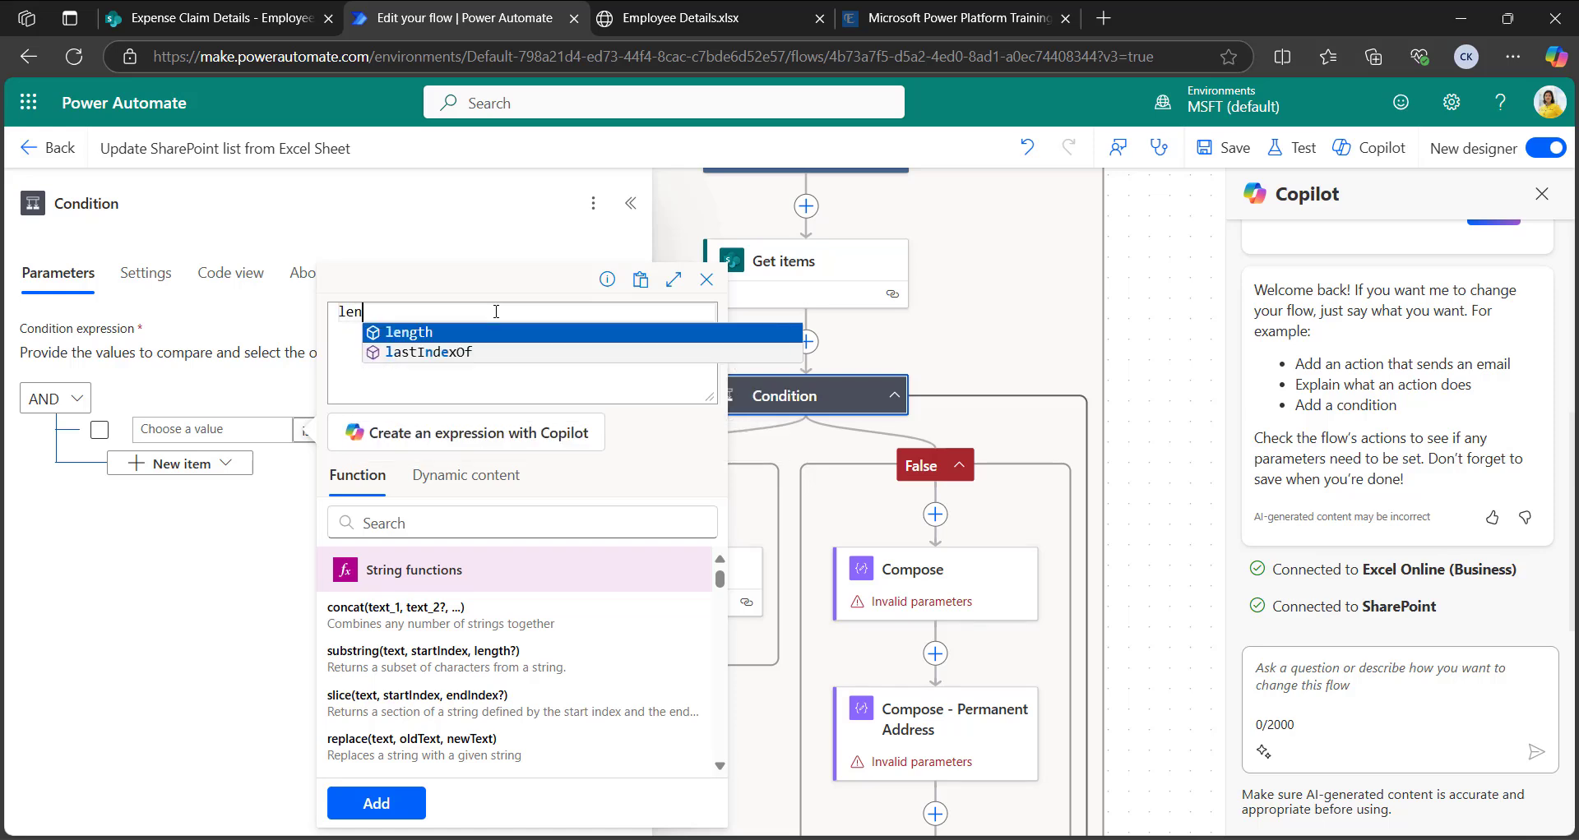
key(Return)
click(448, 483)
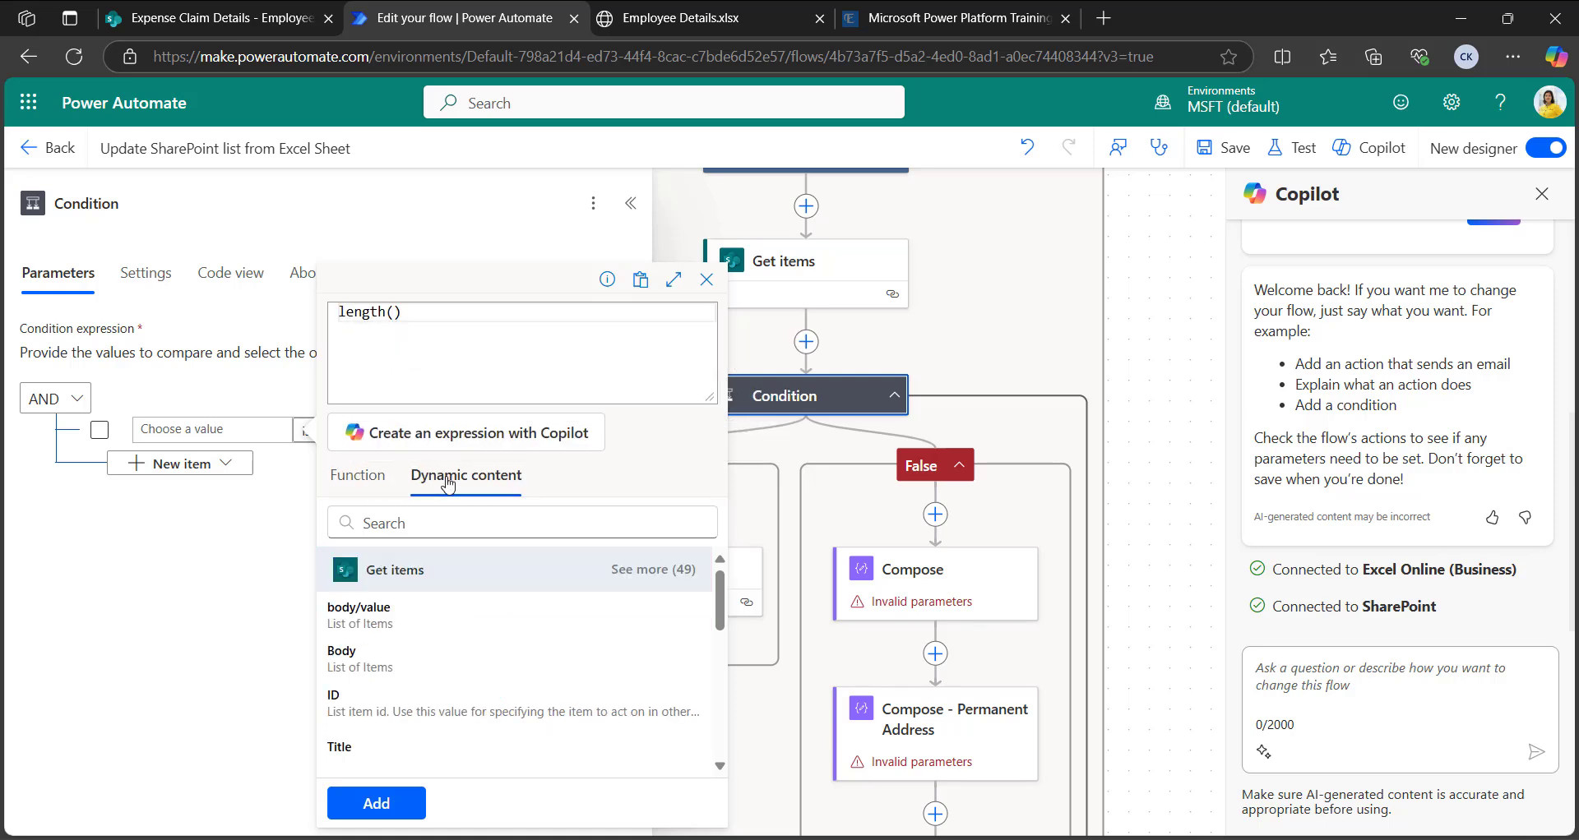
click(375, 625)
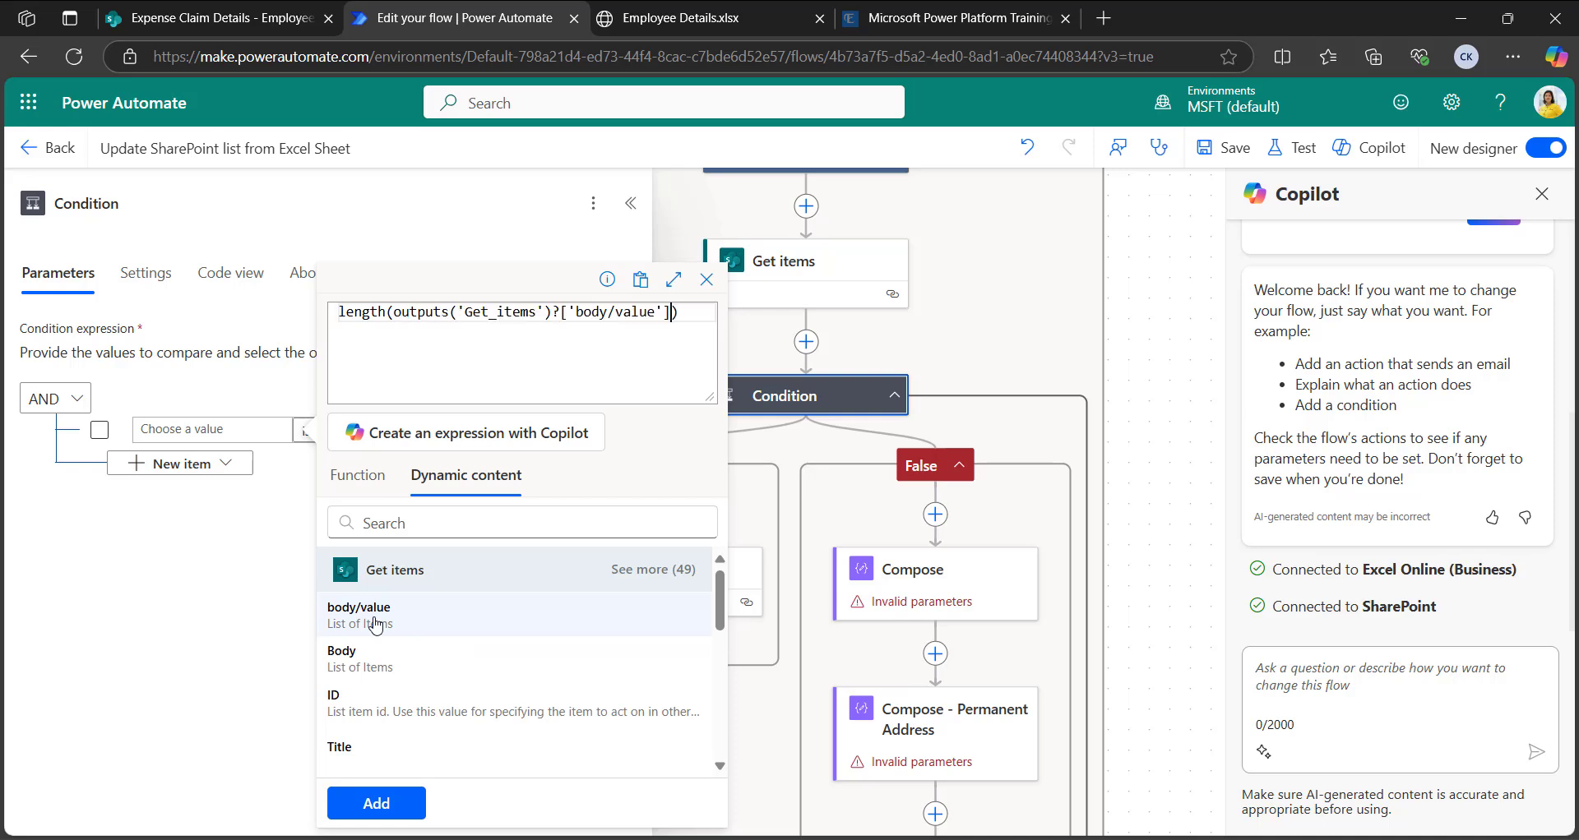
click(375, 804)
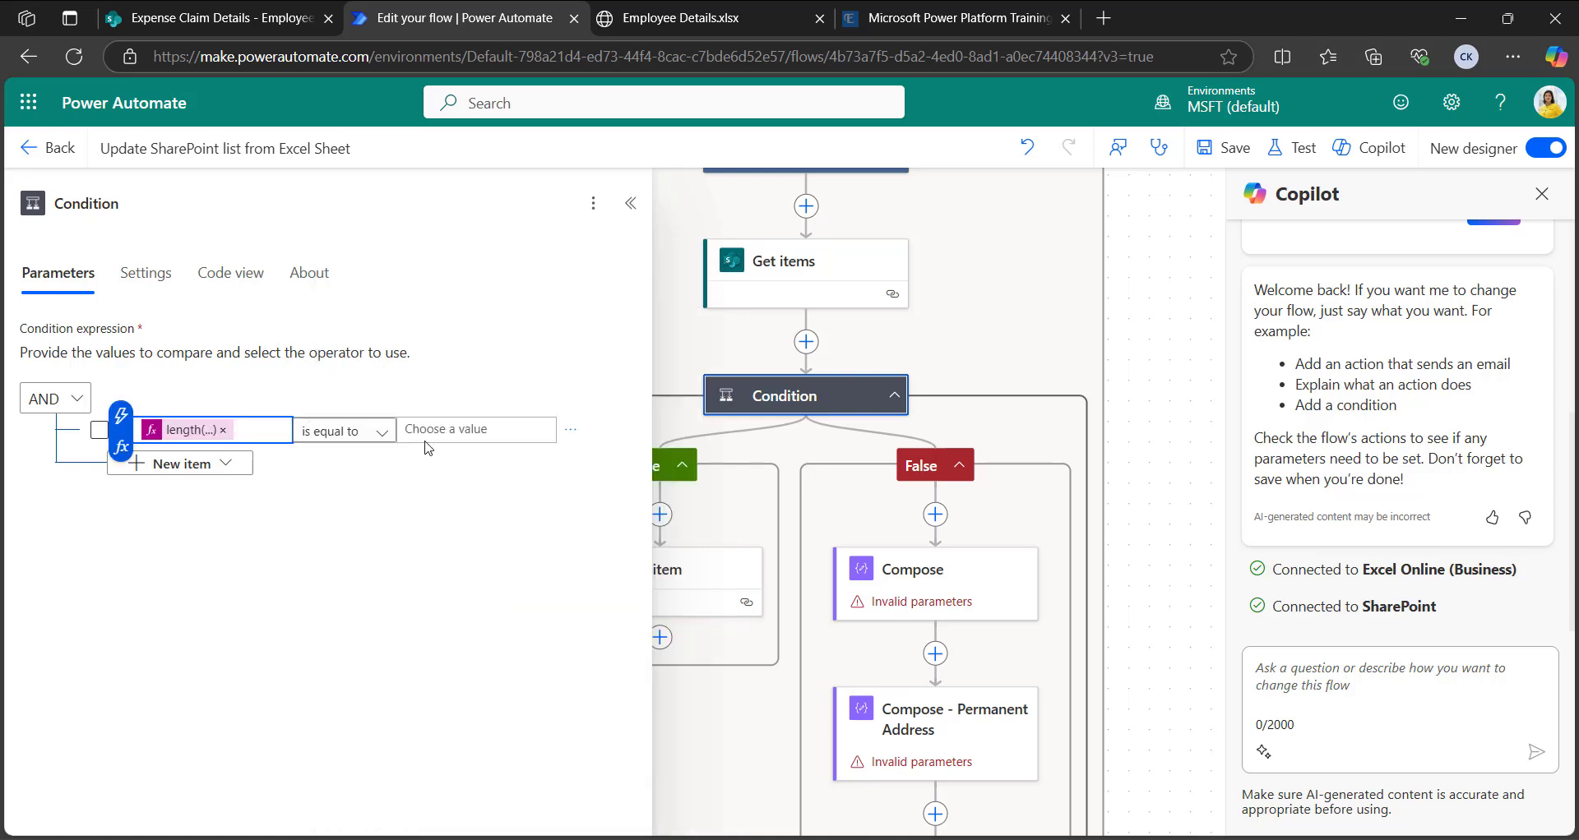
click(433, 430)
text(0)
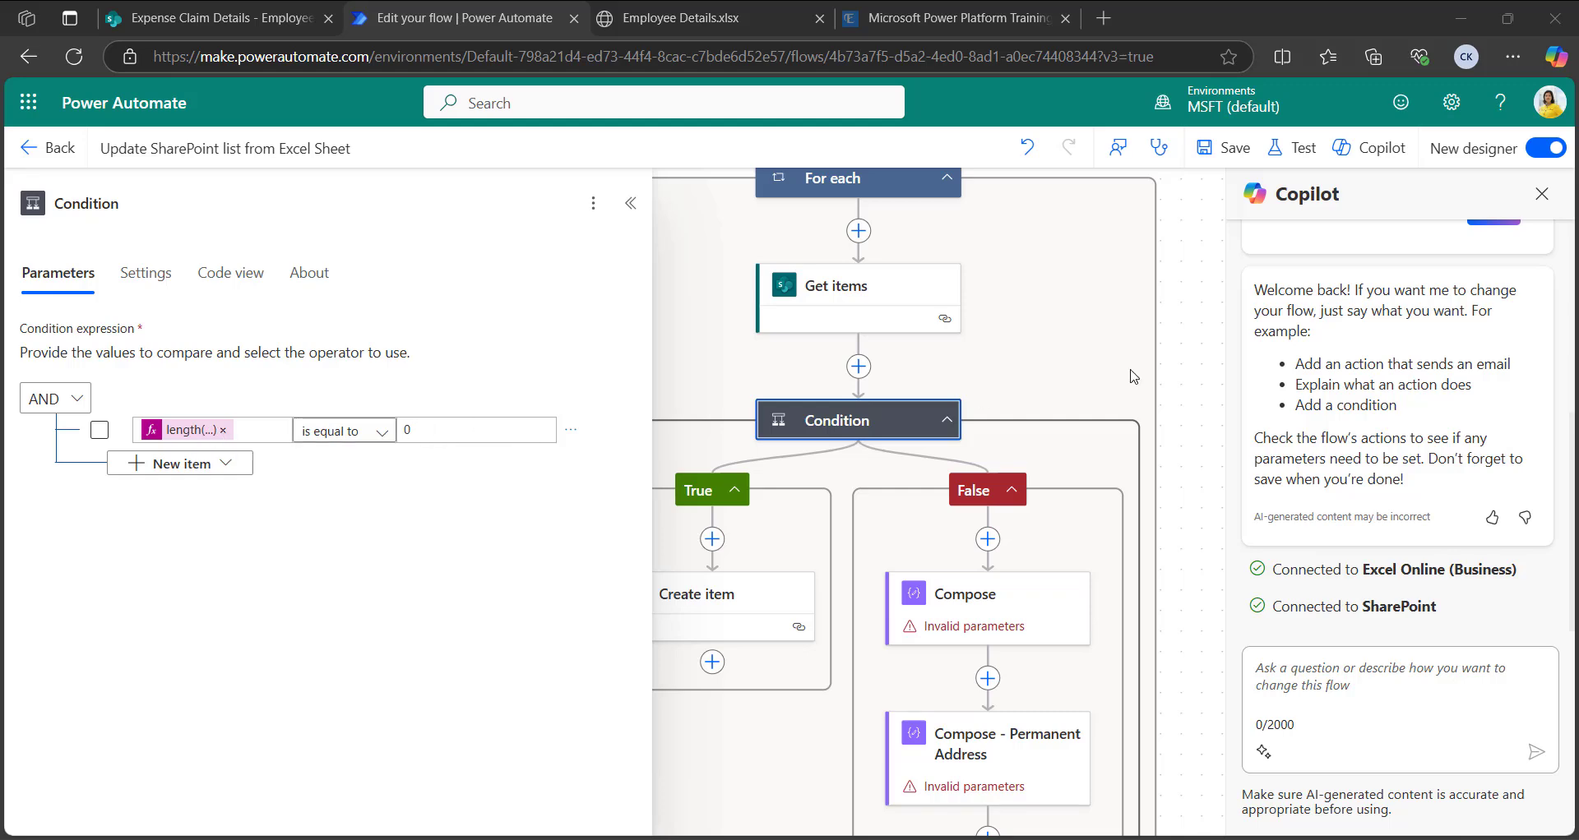
Step: Compare the employee rows in the SharePoint EmployeeDetails list with Employee Details.xlsx, and return to the Condition in the flow
drag(1100, 360, 1173, 358)
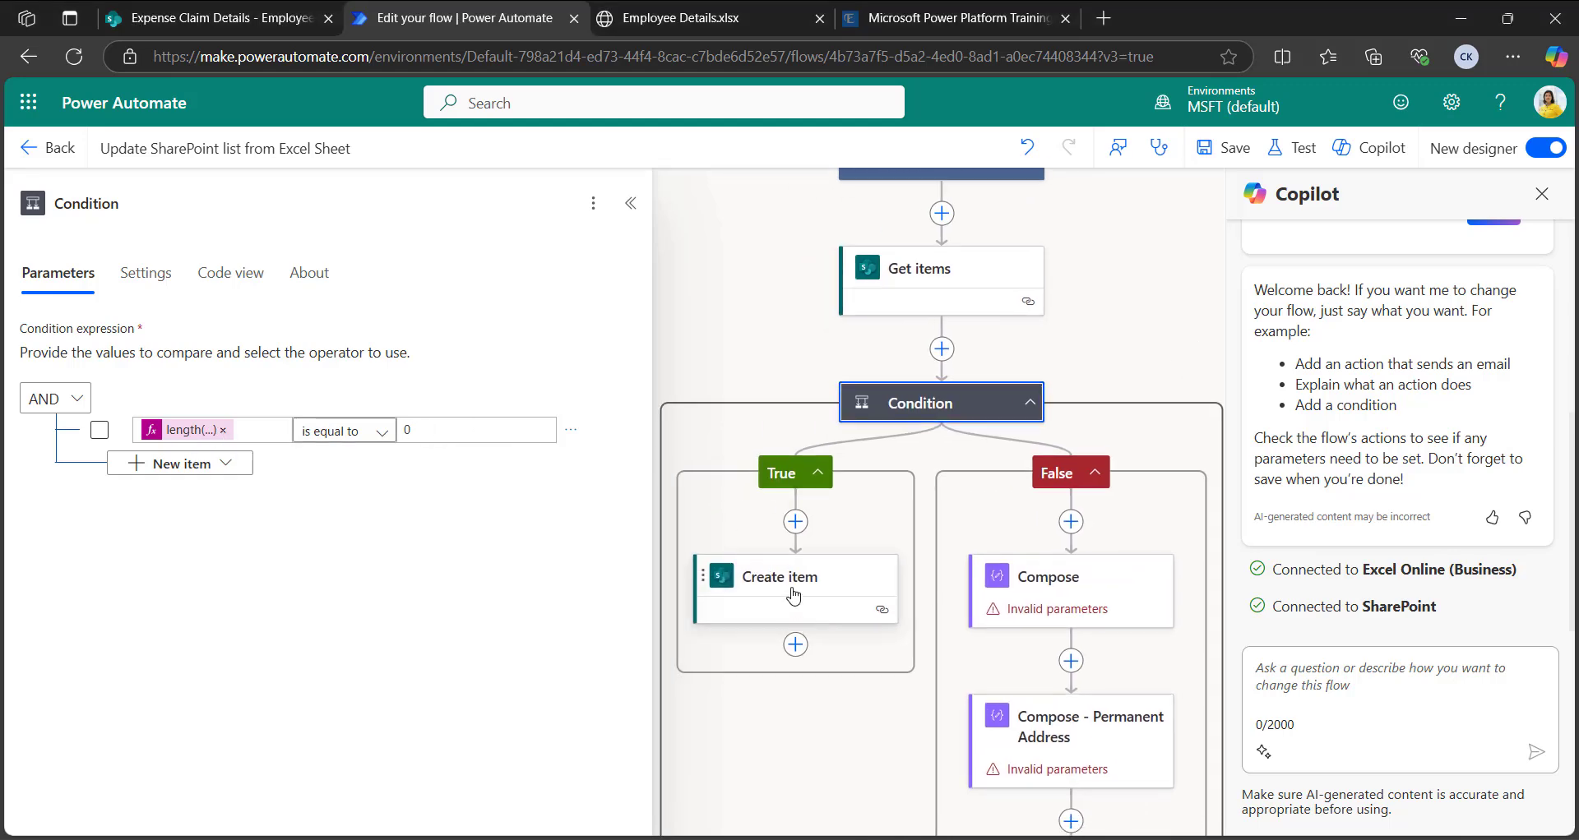
click(214, 17)
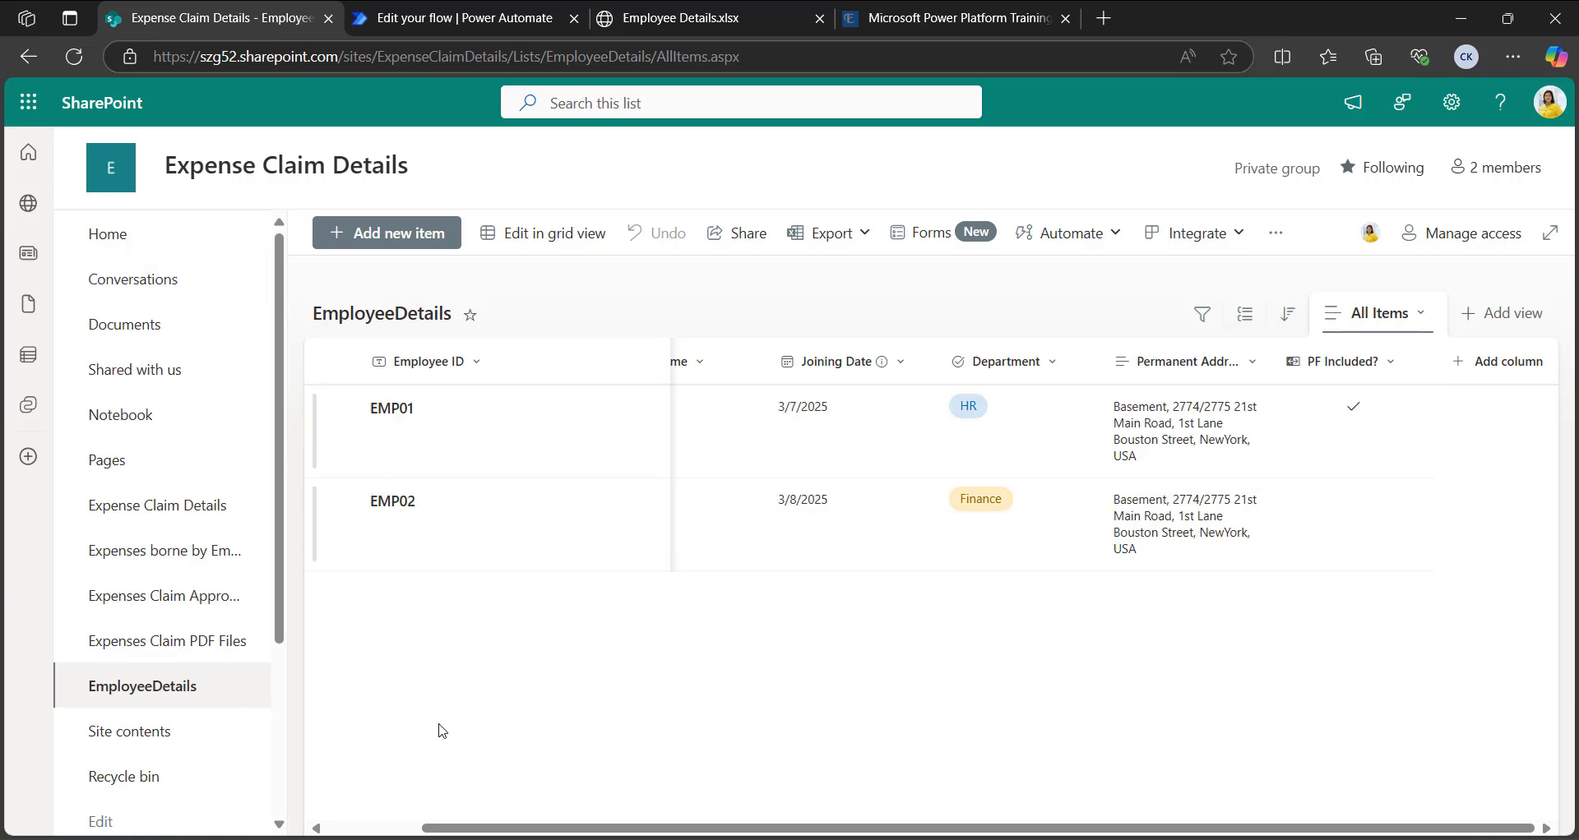
click(648, 20)
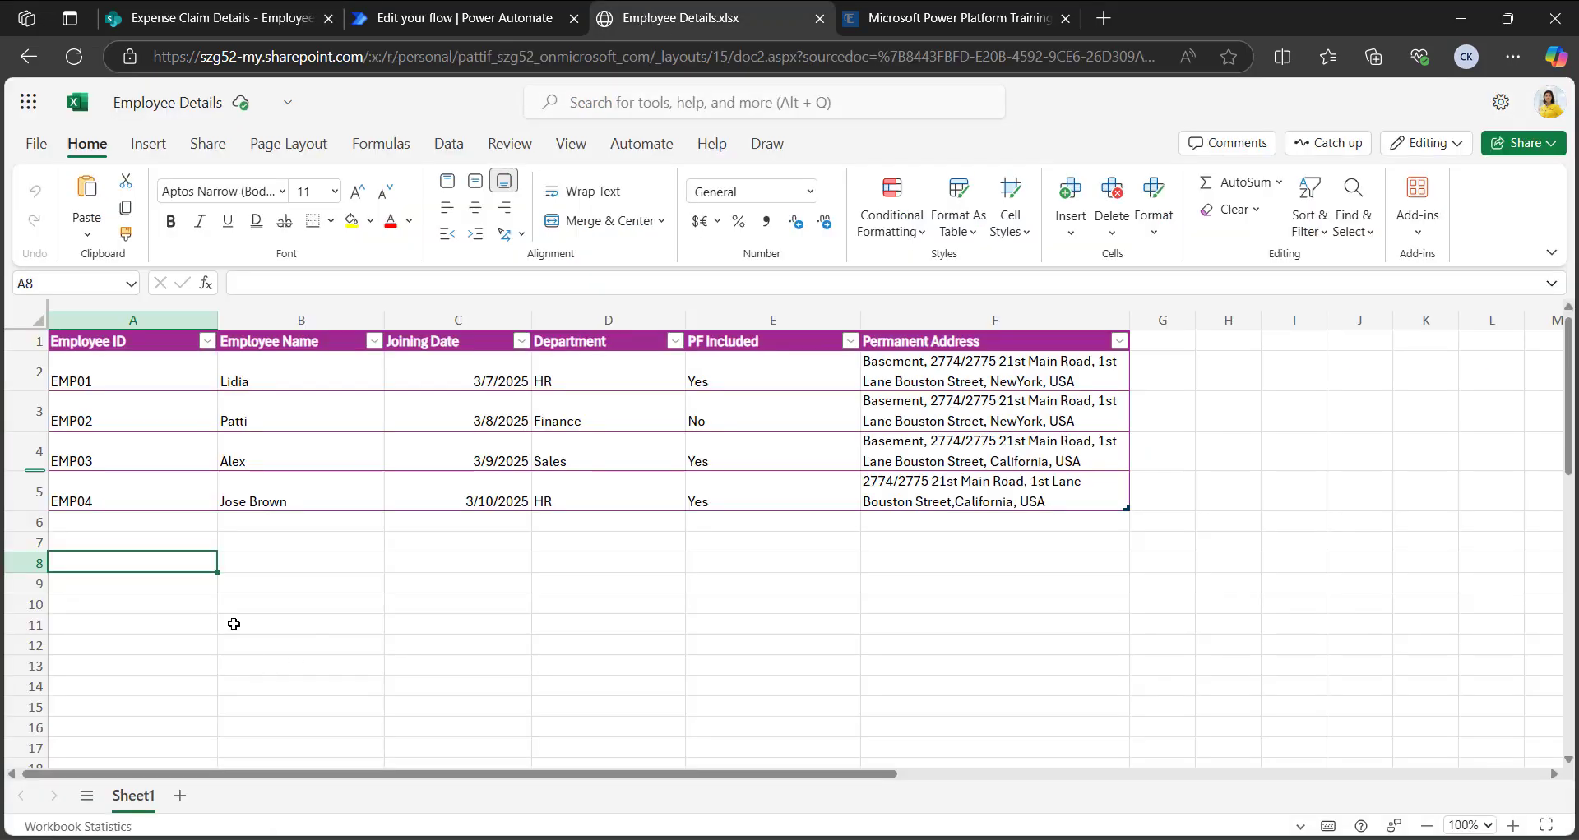
click(182, 8)
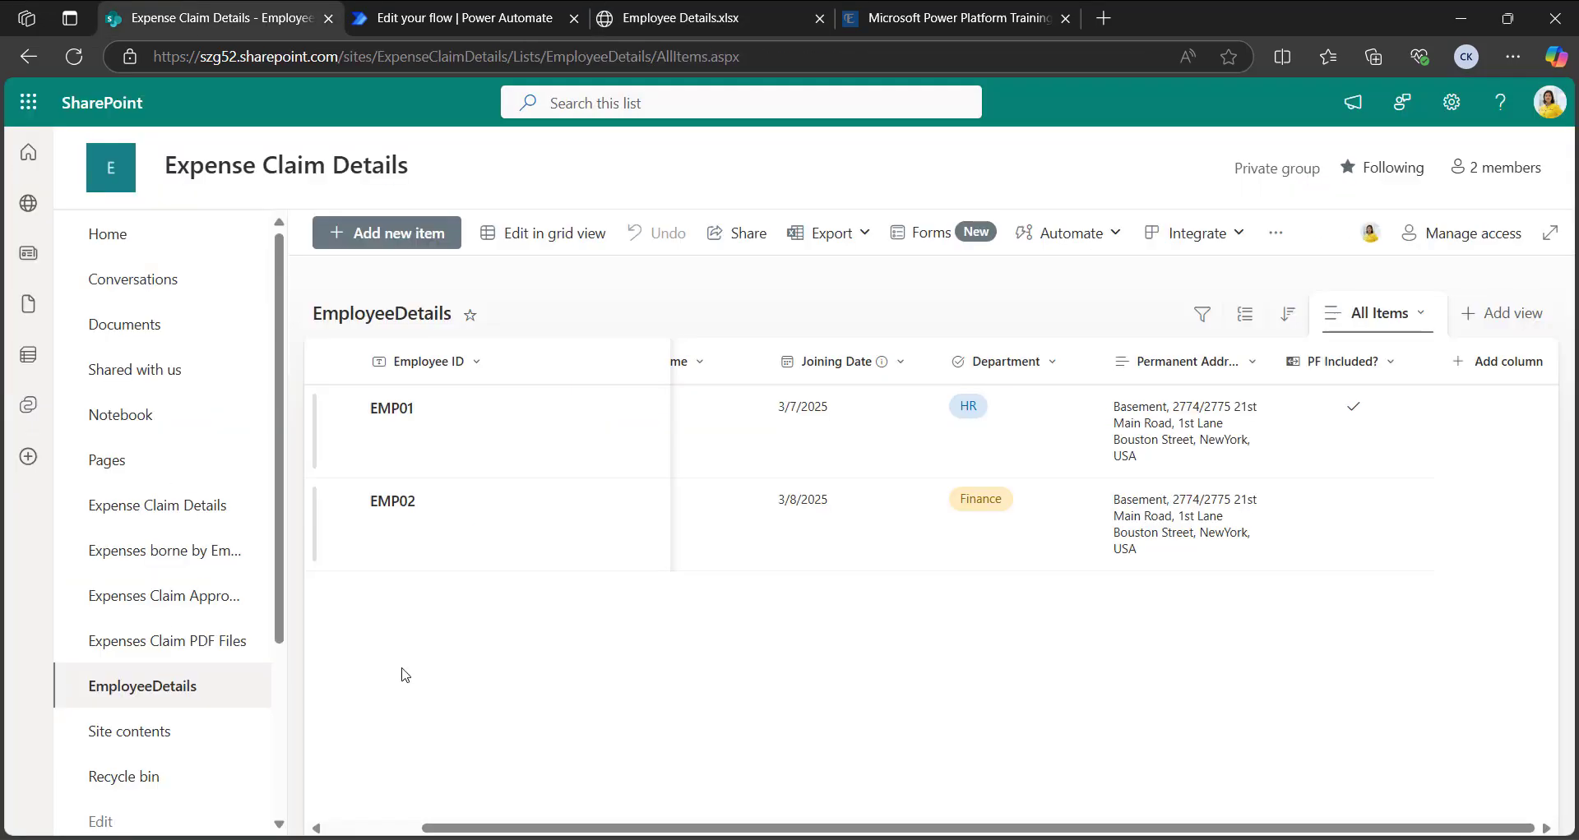
click(461, 16)
click(895, 406)
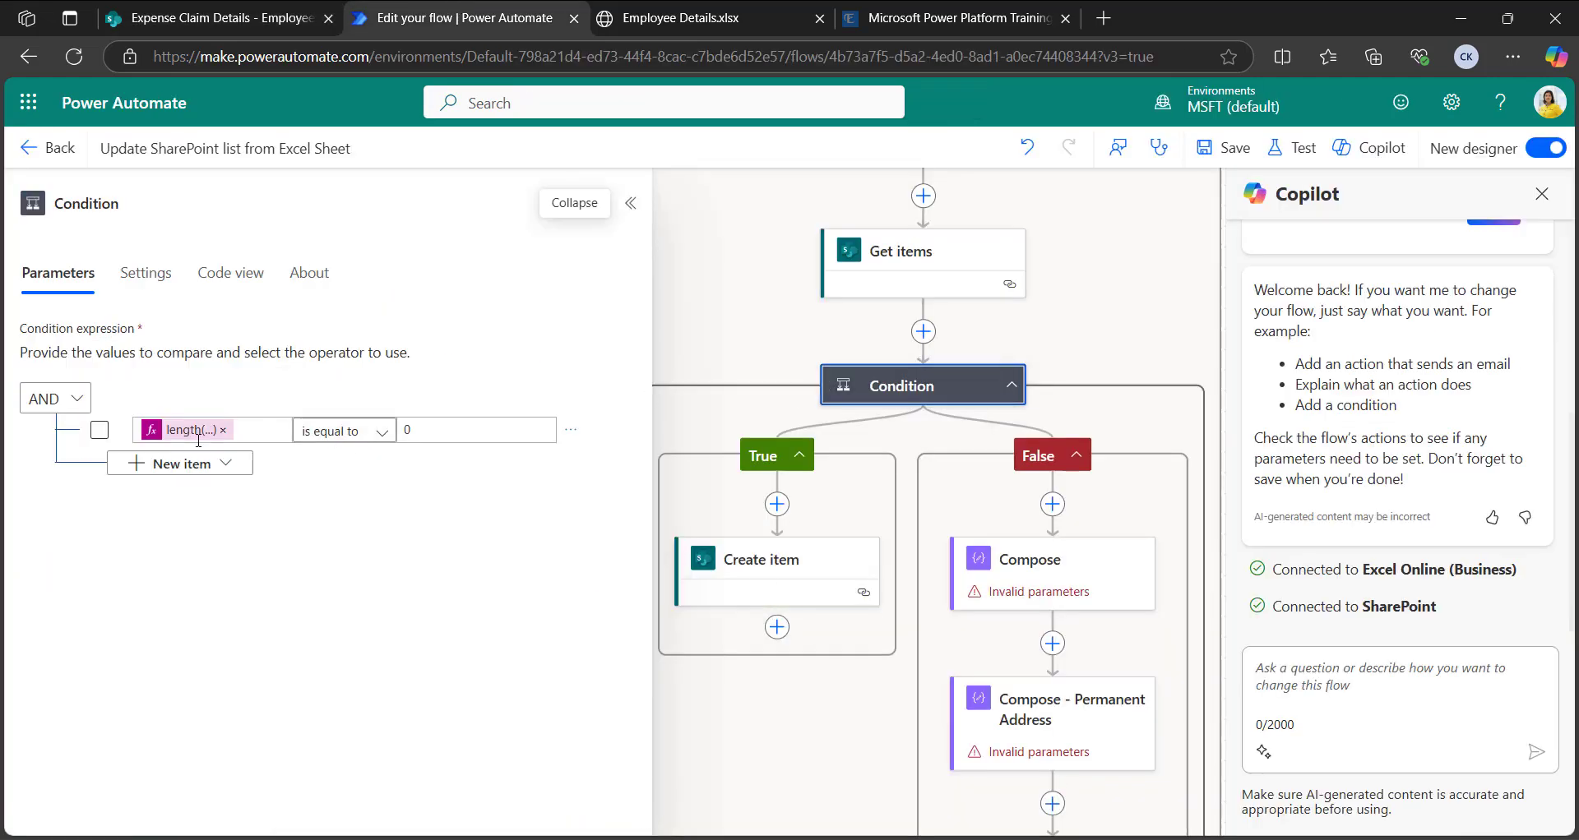
Step: Open the Create item action in the True branch and set its Title to Employee ID from the Excel table rows
click(730, 559)
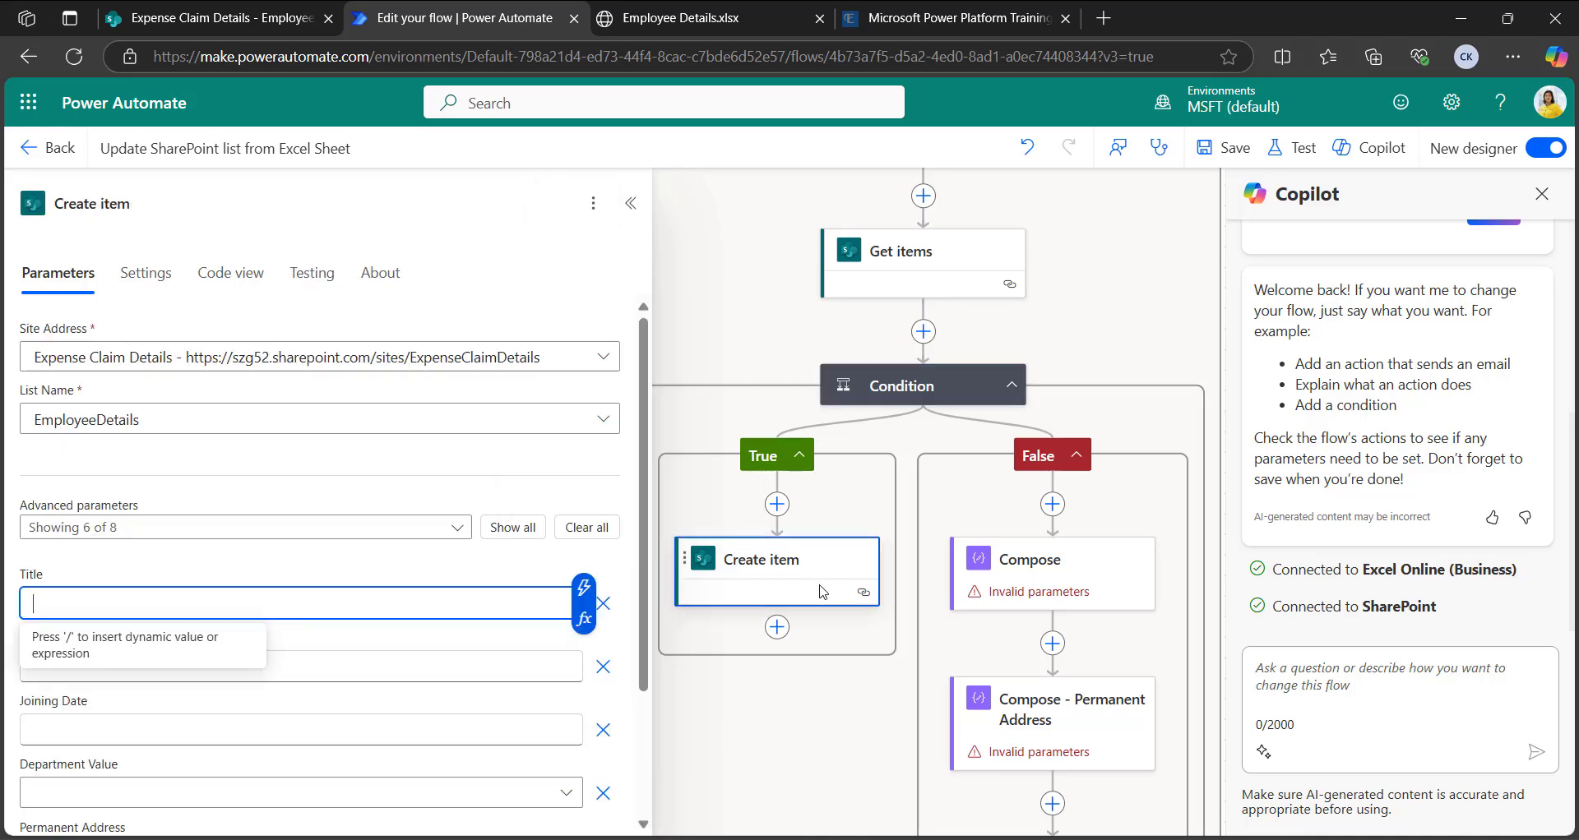
scroll(146, 566, down, 1)
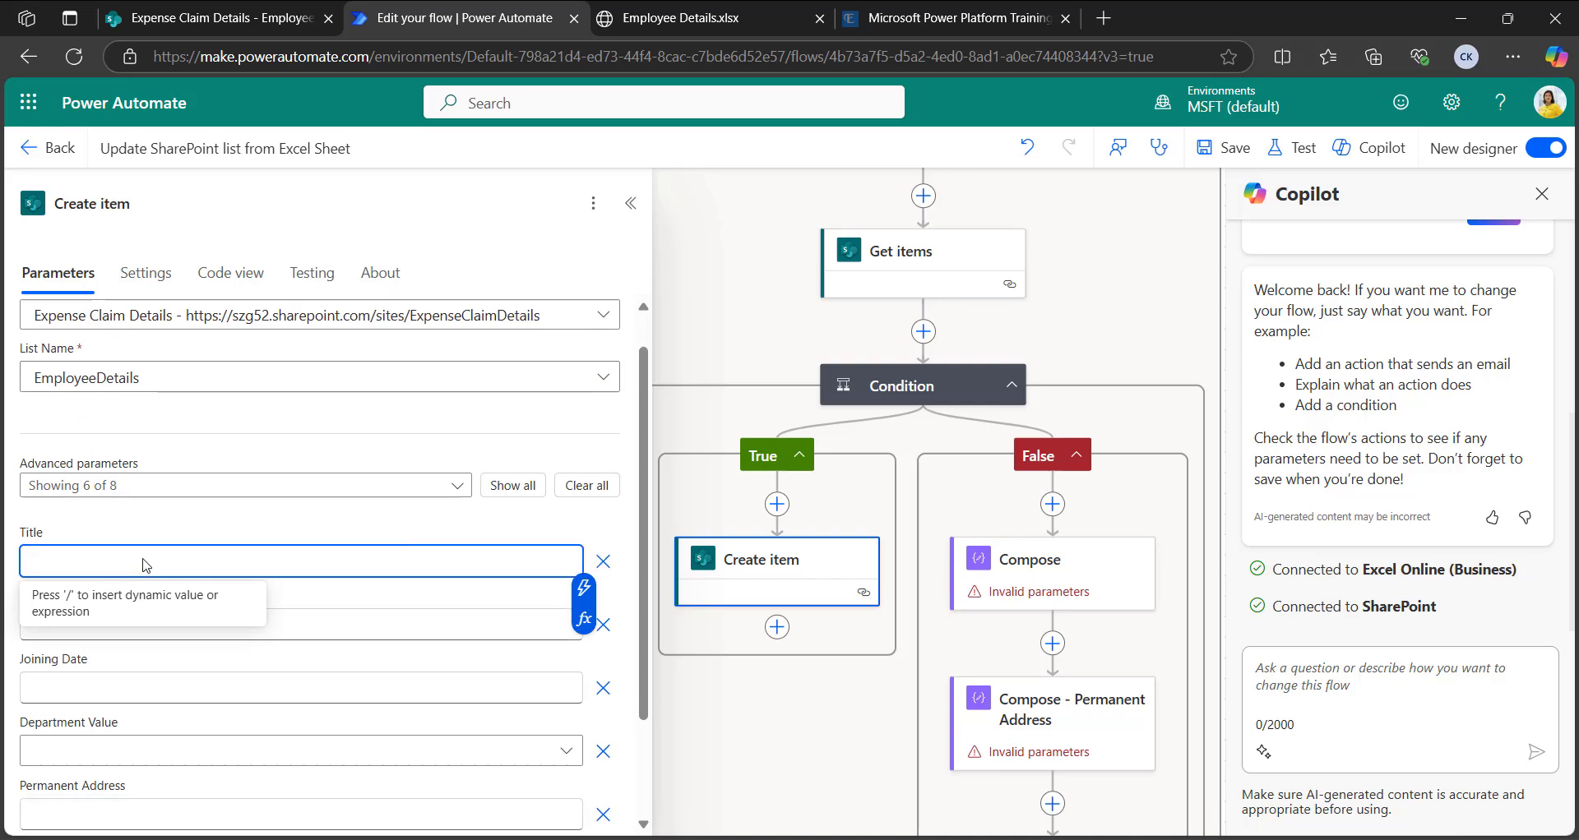
scroll(145, 566, down, 1)
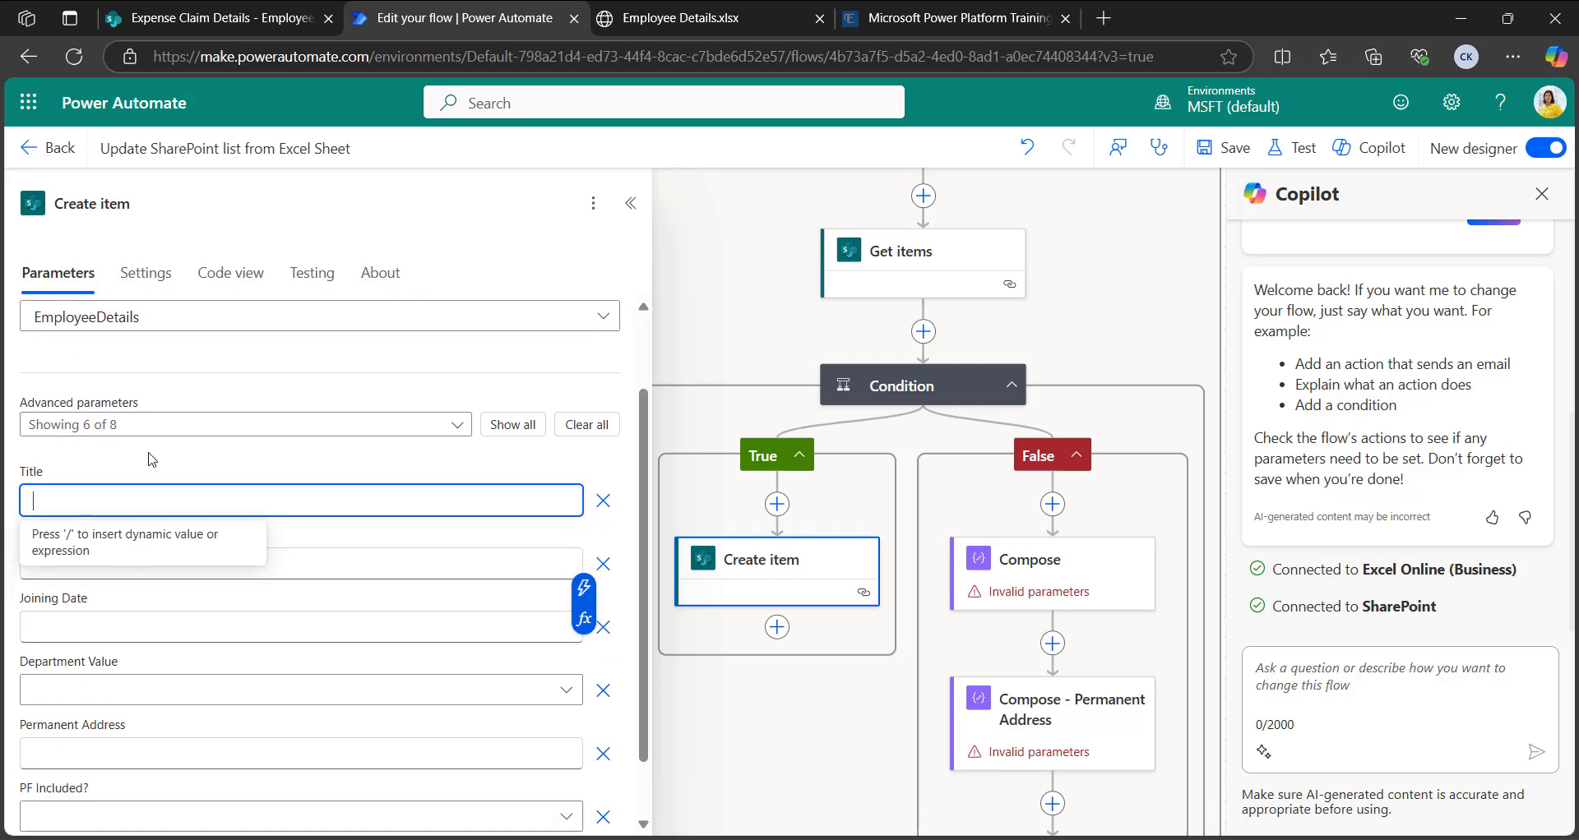
click(586, 590)
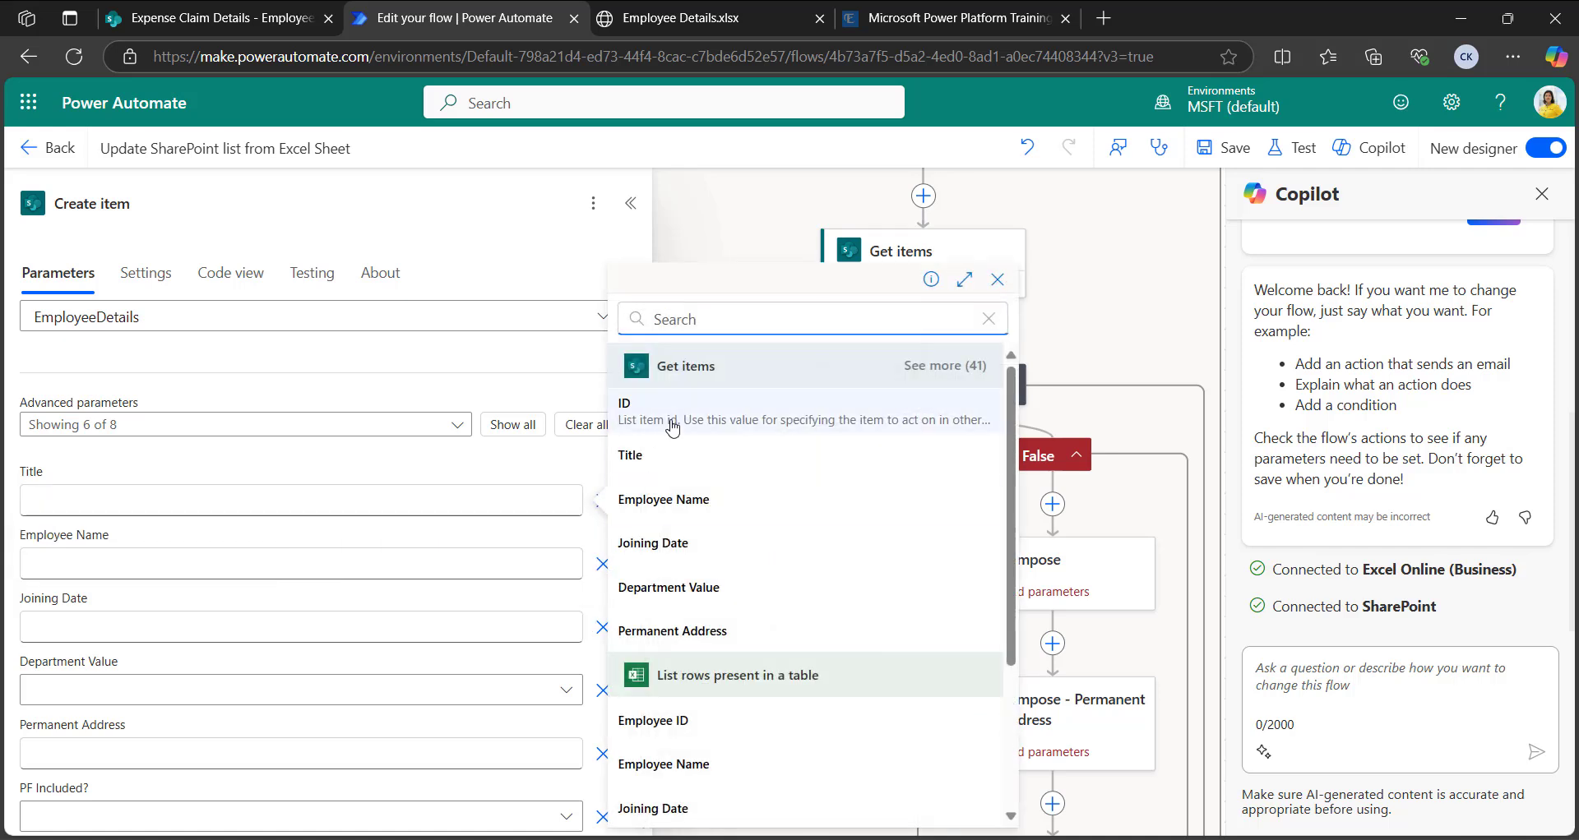
scroll(664, 698, down, 1)
click(653, 617)
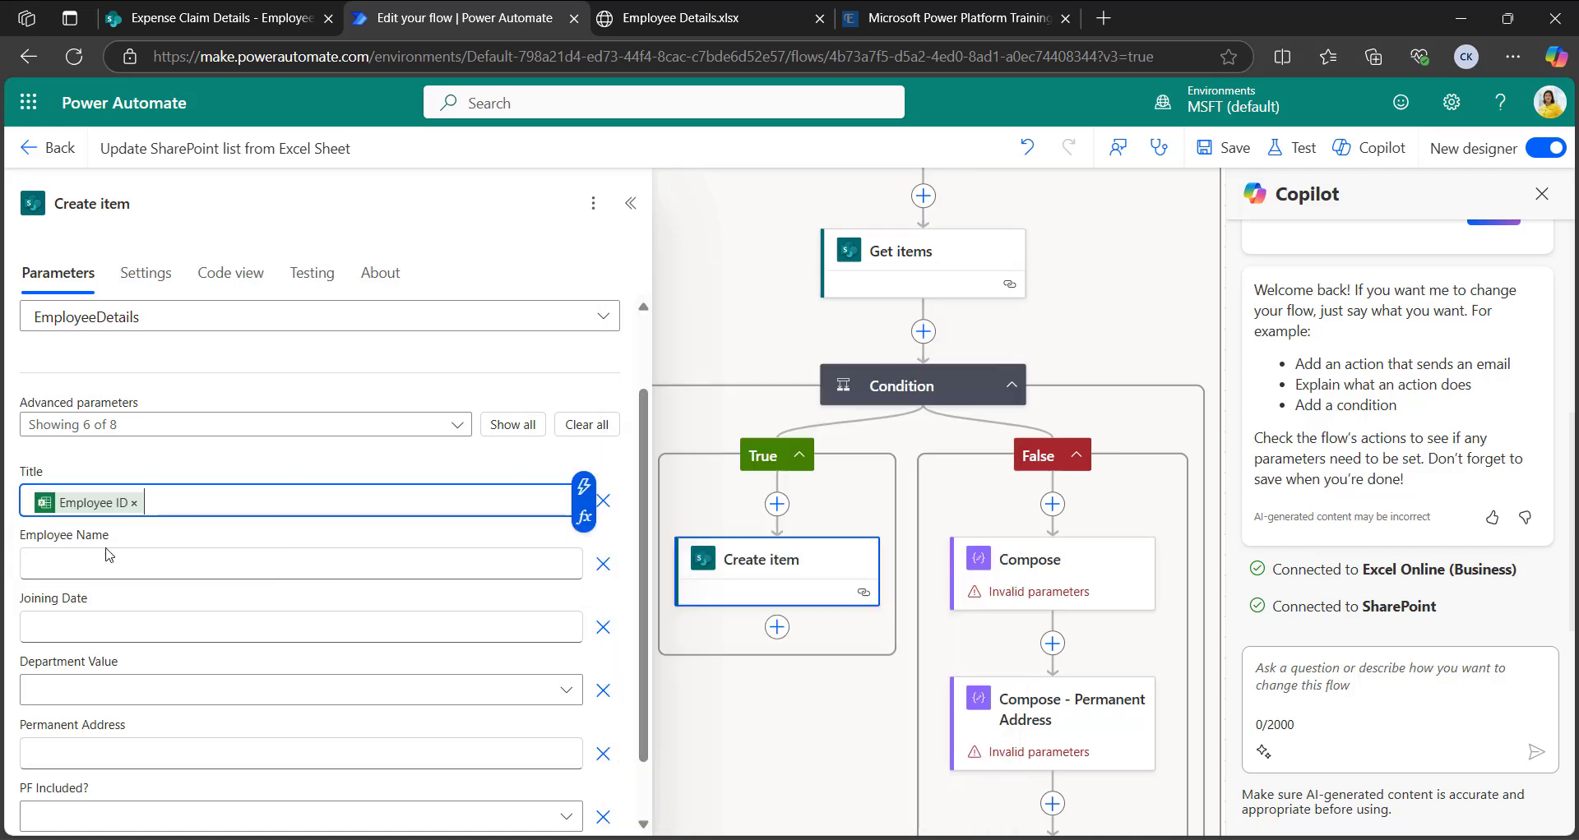
Step: Fill the Create item action's Employee Name and Joining Date with the matching values from the Excel table rows
click(132, 561)
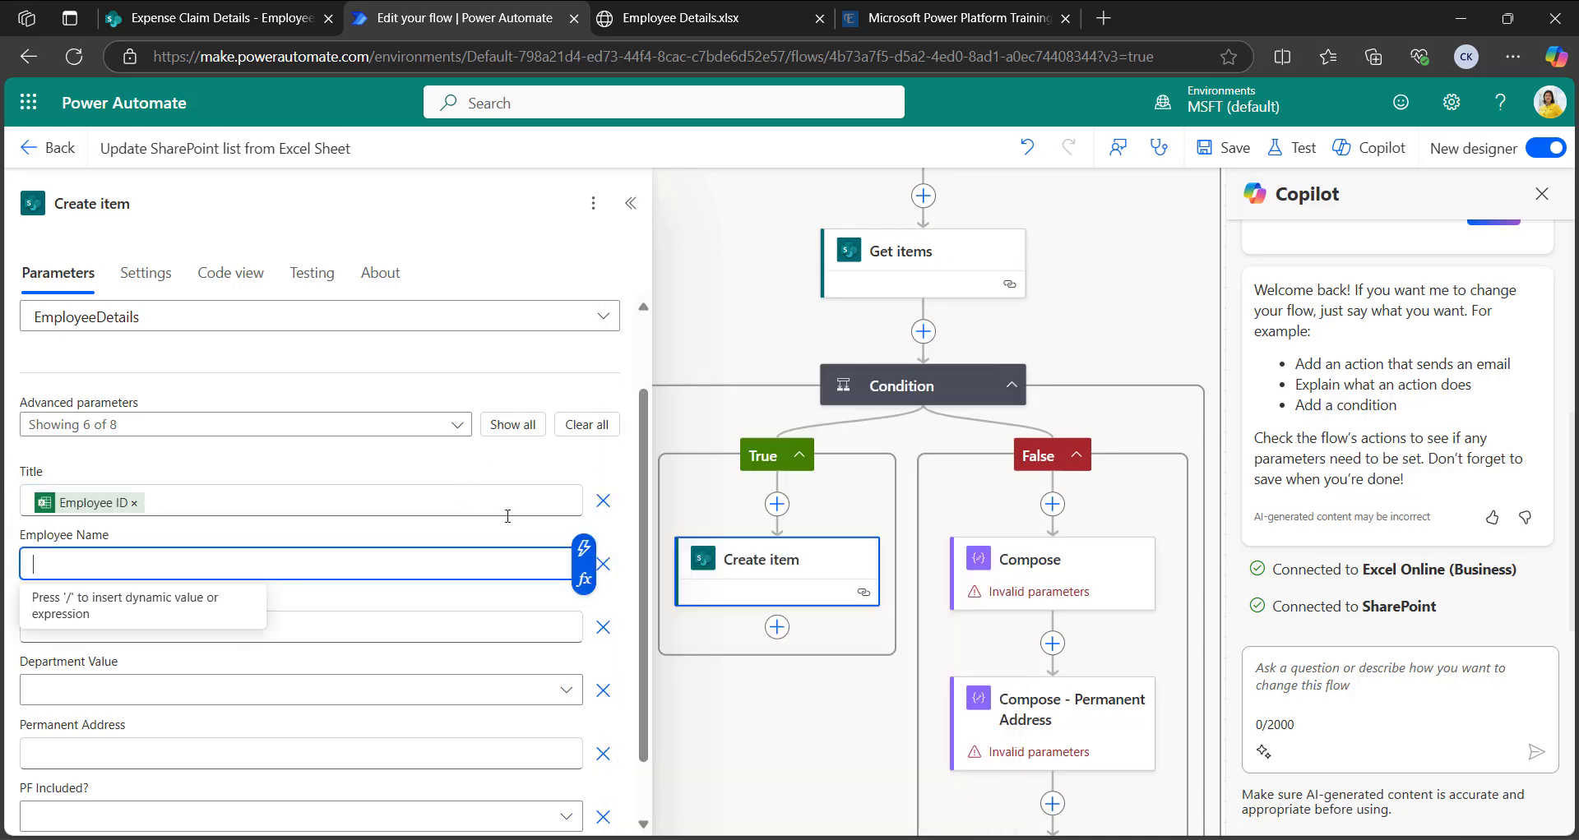
click(584, 549)
scroll(723, 724, down, 1)
click(695, 664)
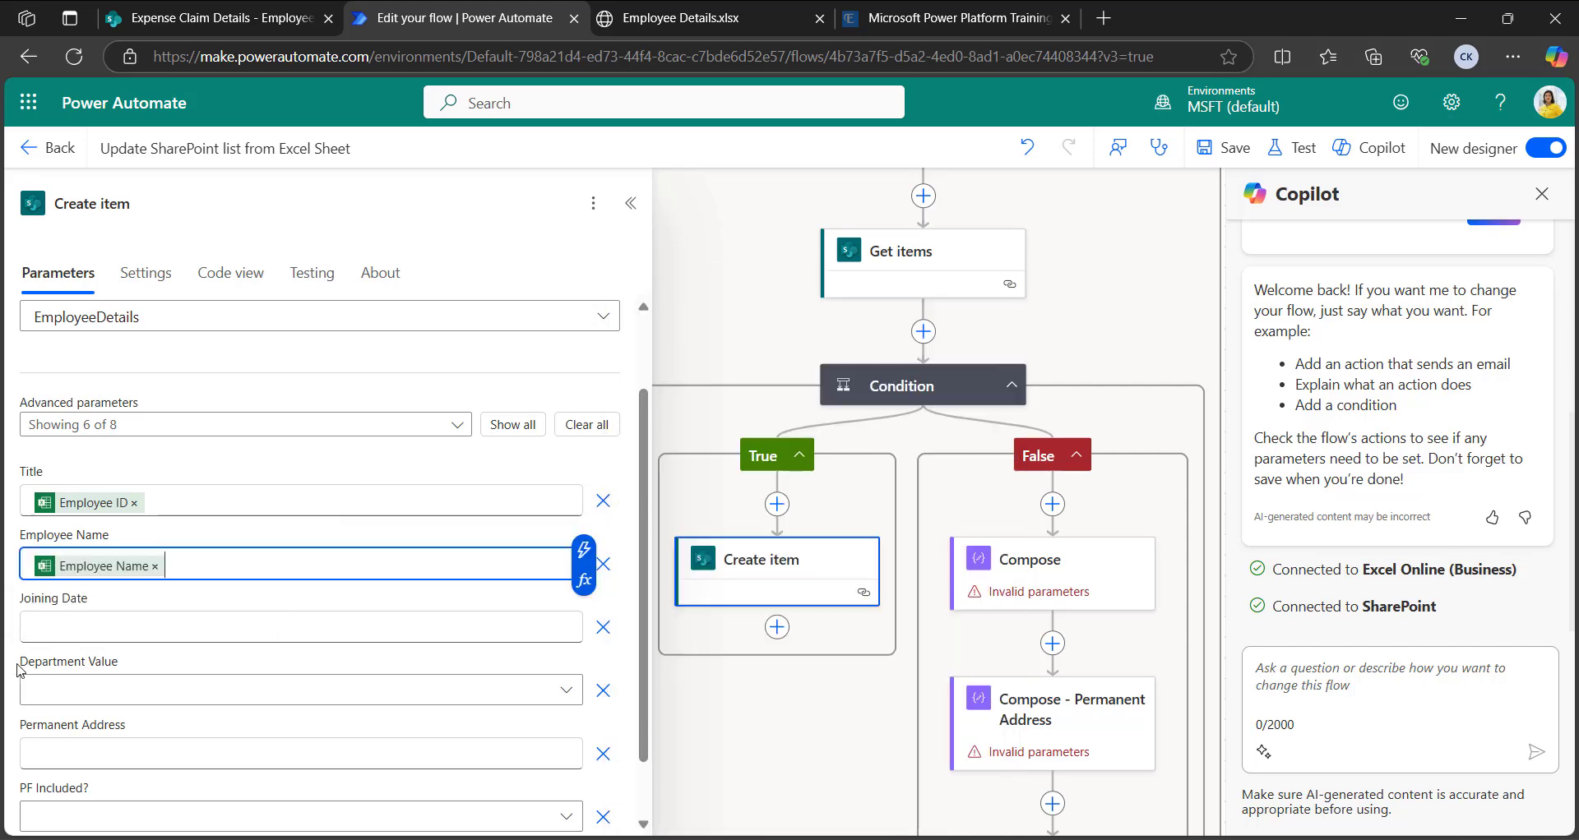
click(316, 629)
click(584, 613)
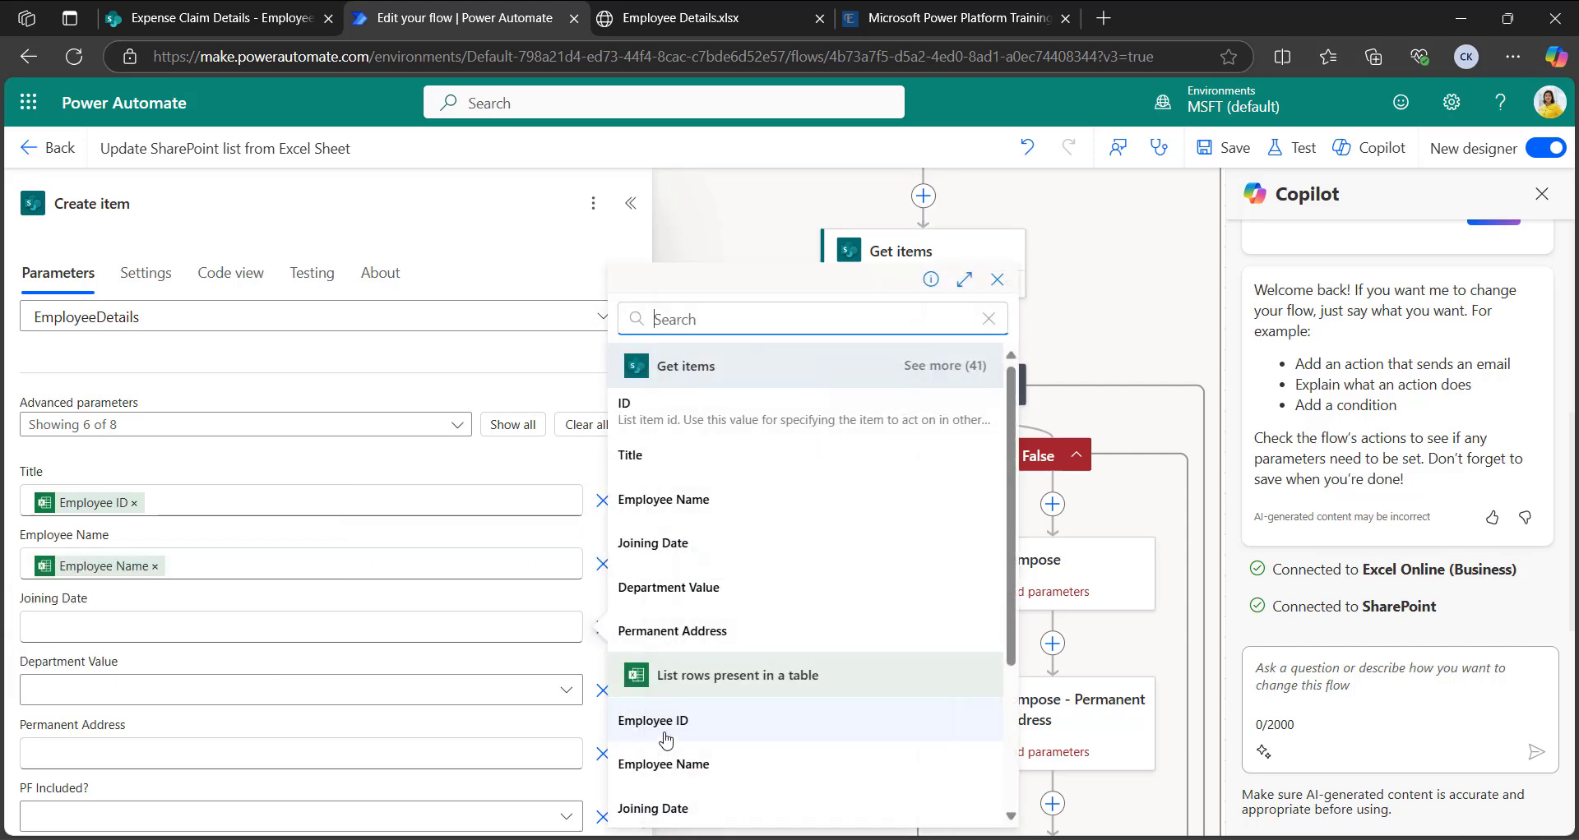
scroll(746, 729, down, 1)
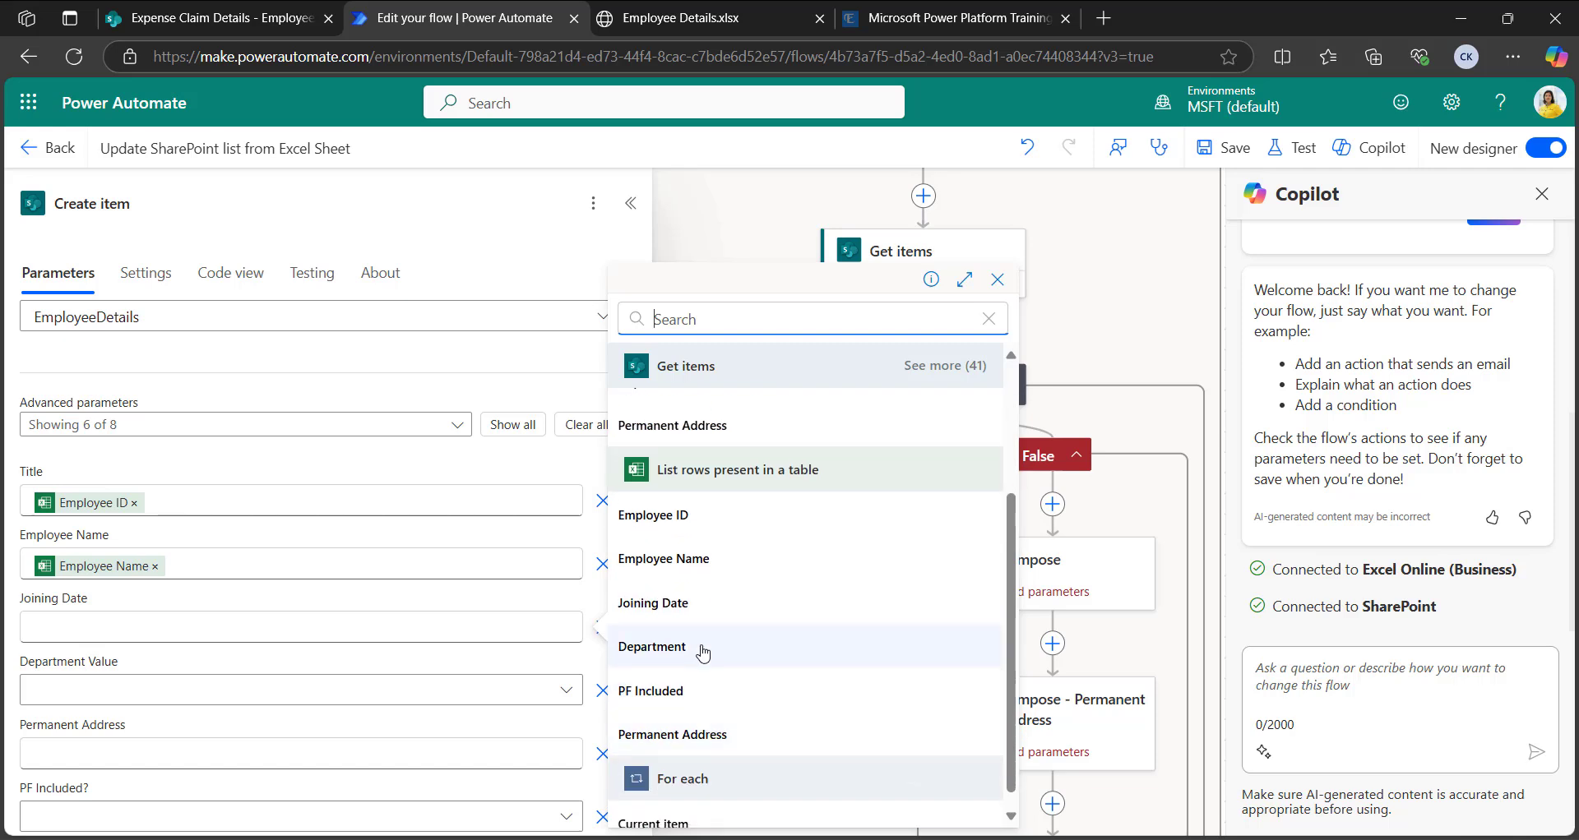
click(677, 609)
Step: Try to set Department Value to a custom value using Department from the Excel table rows
click(210, 699)
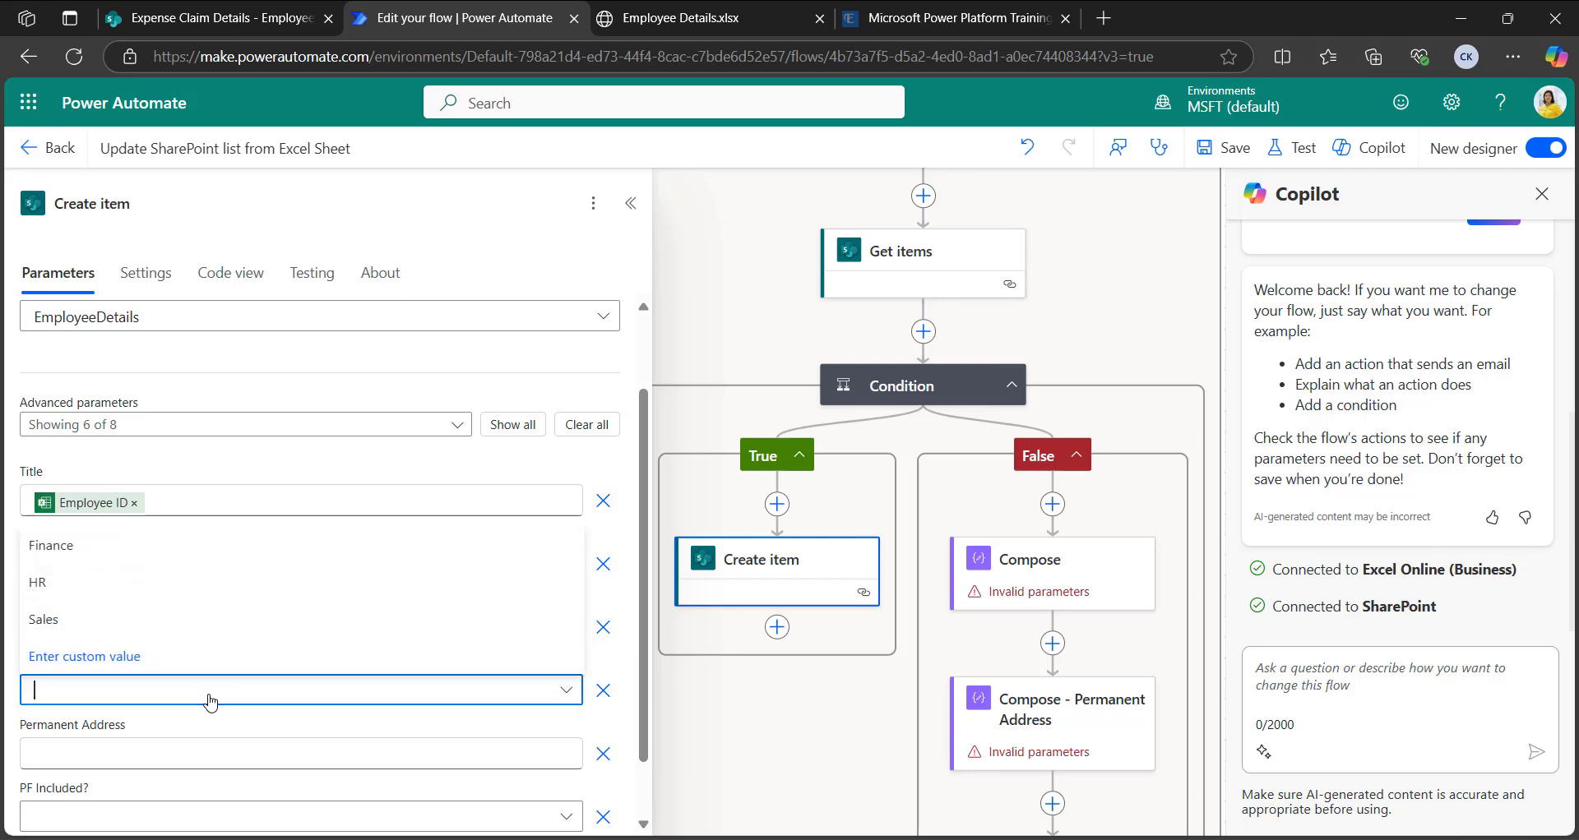
click(750, 597)
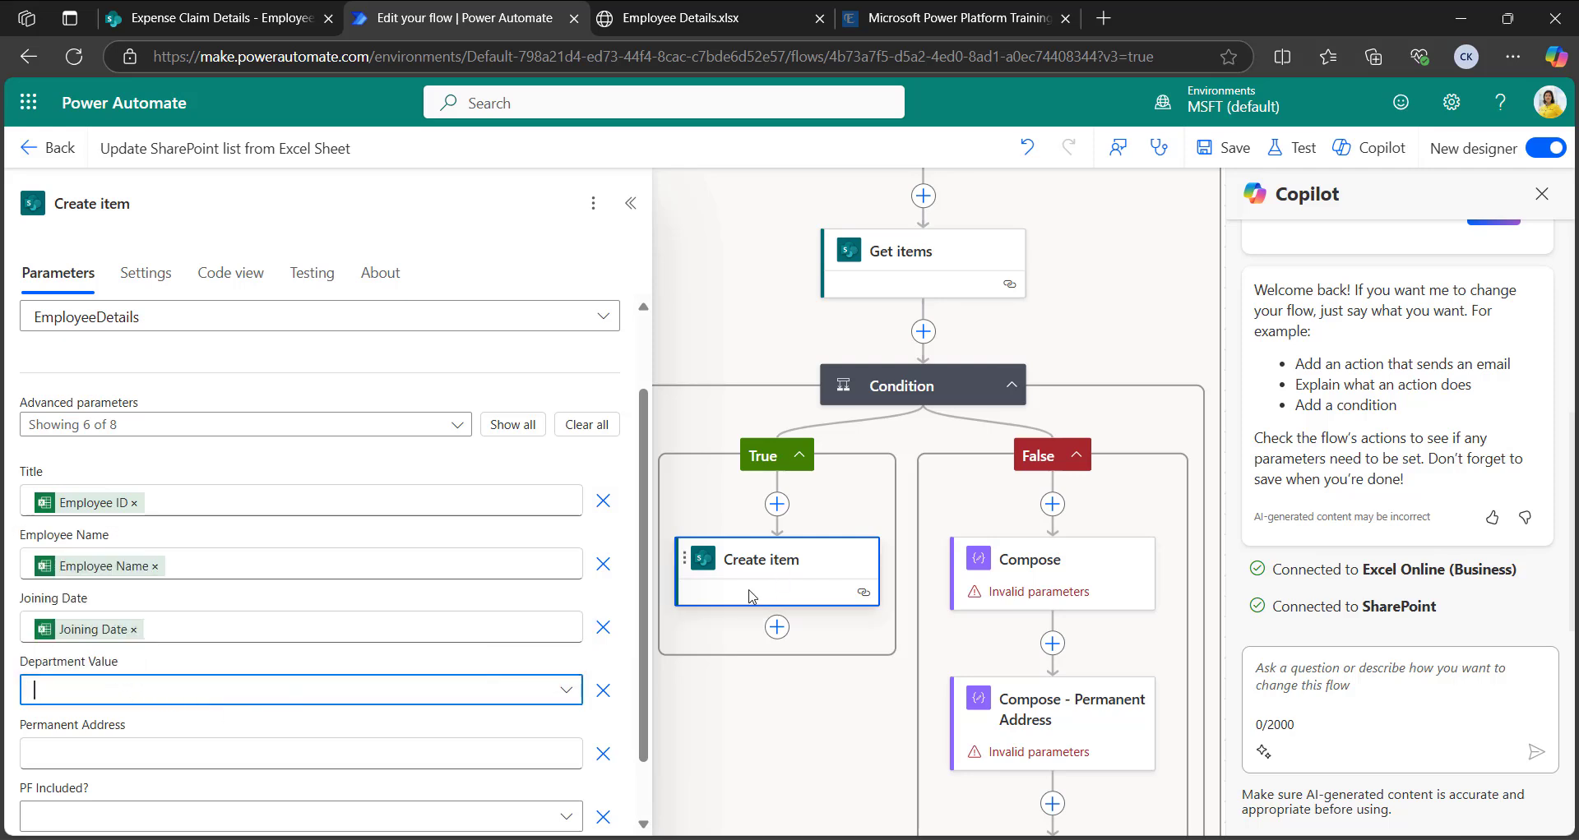
click(183, 699)
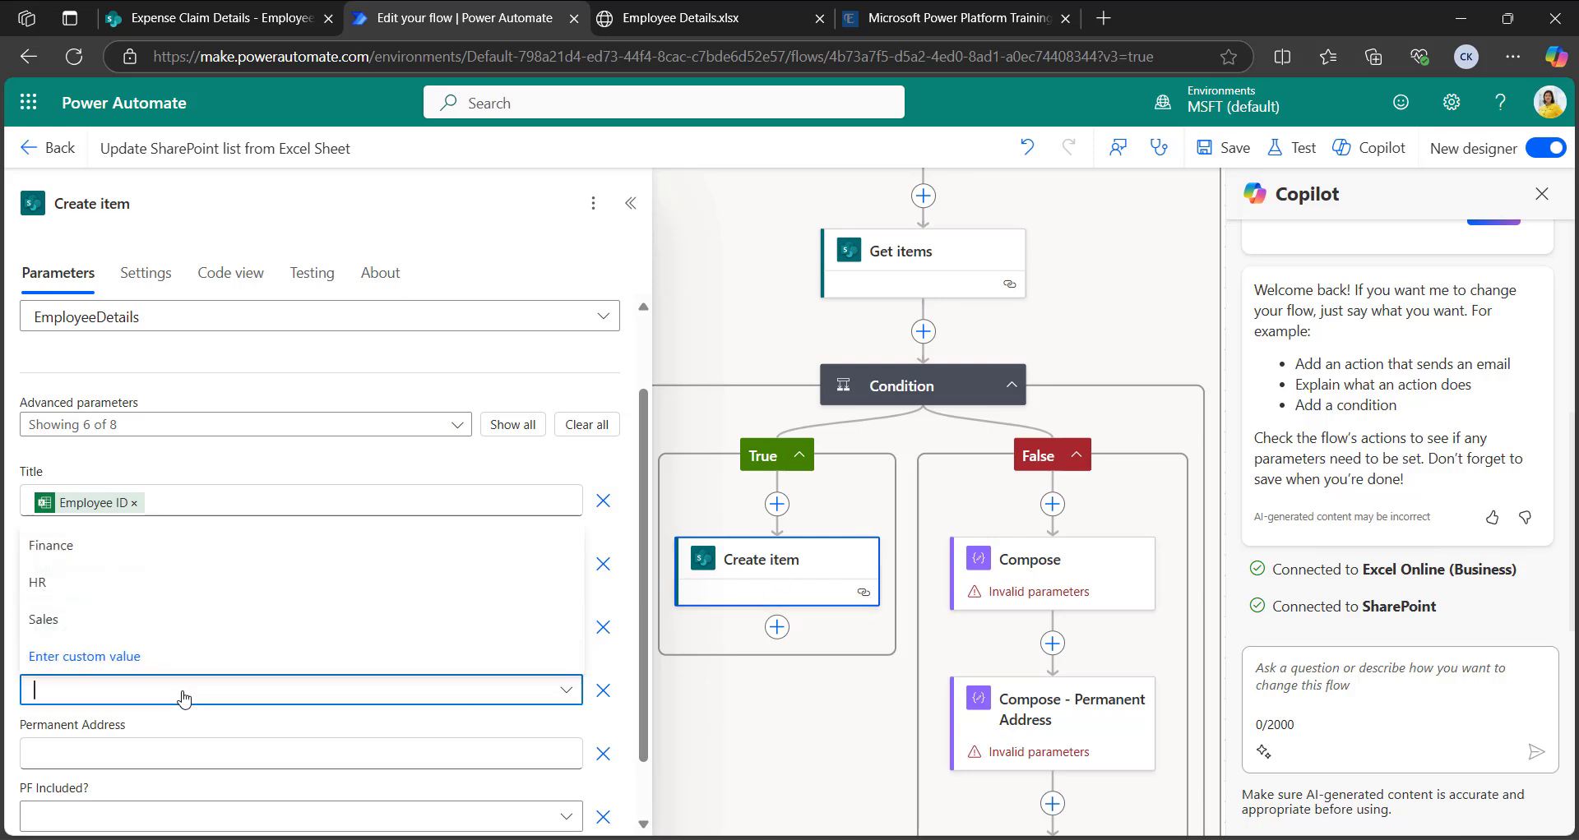
click(748, 757)
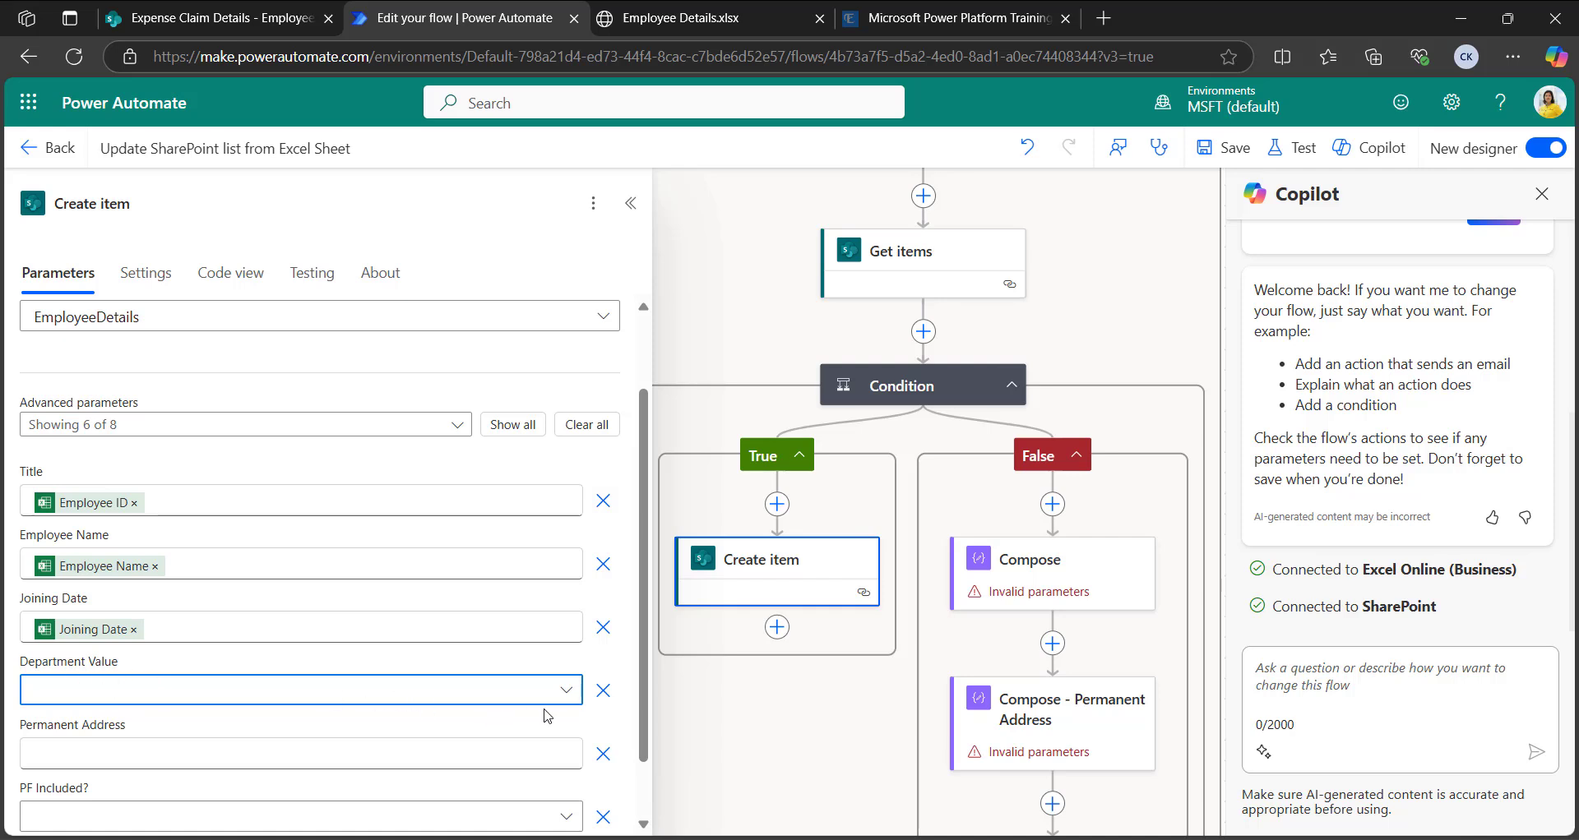
click(564, 692)
click(134, 657)
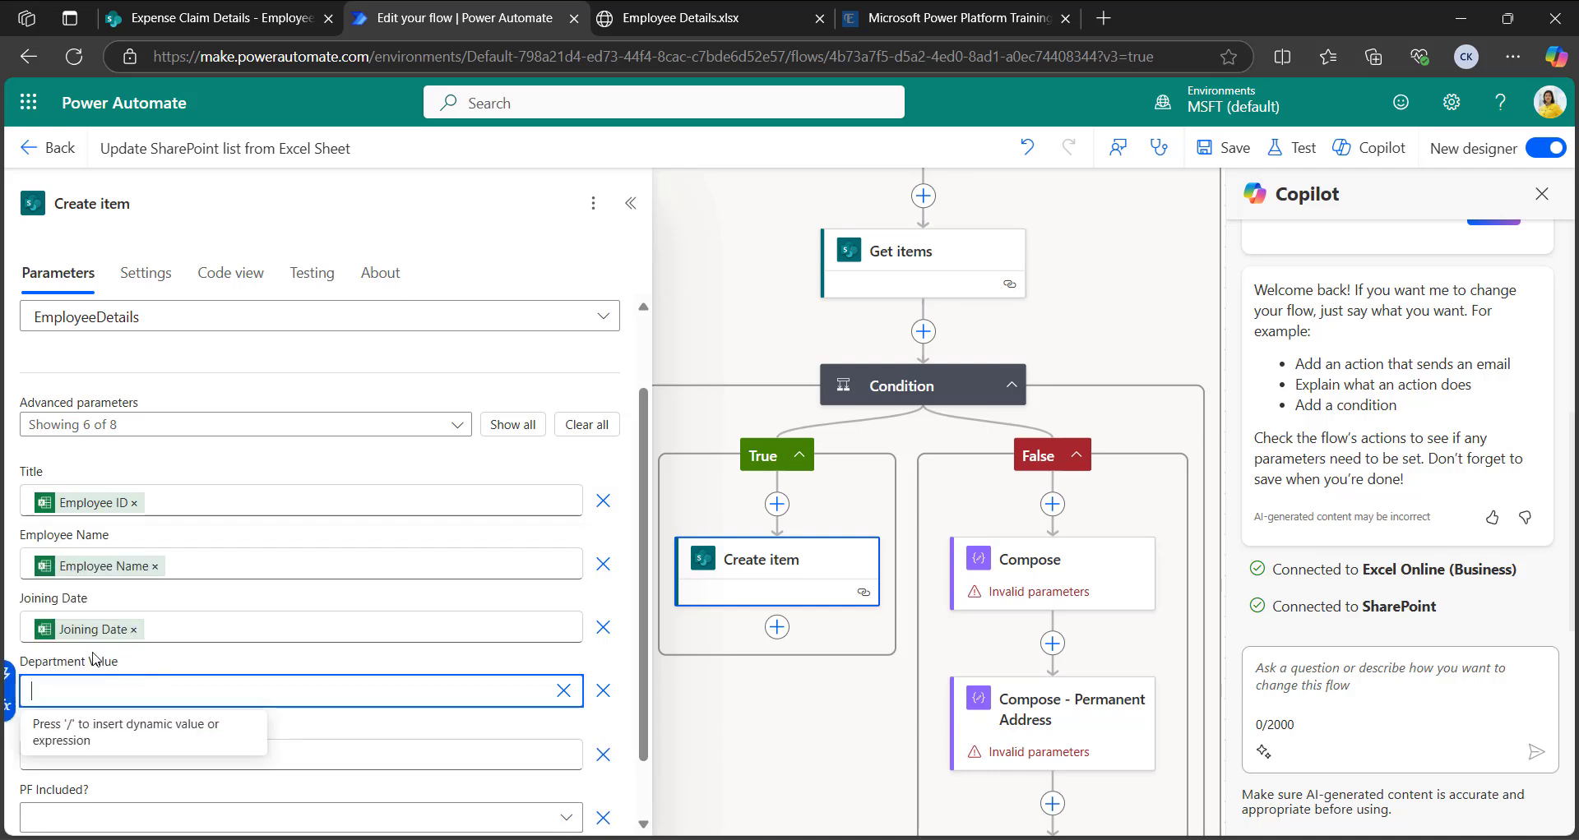
key(slash)
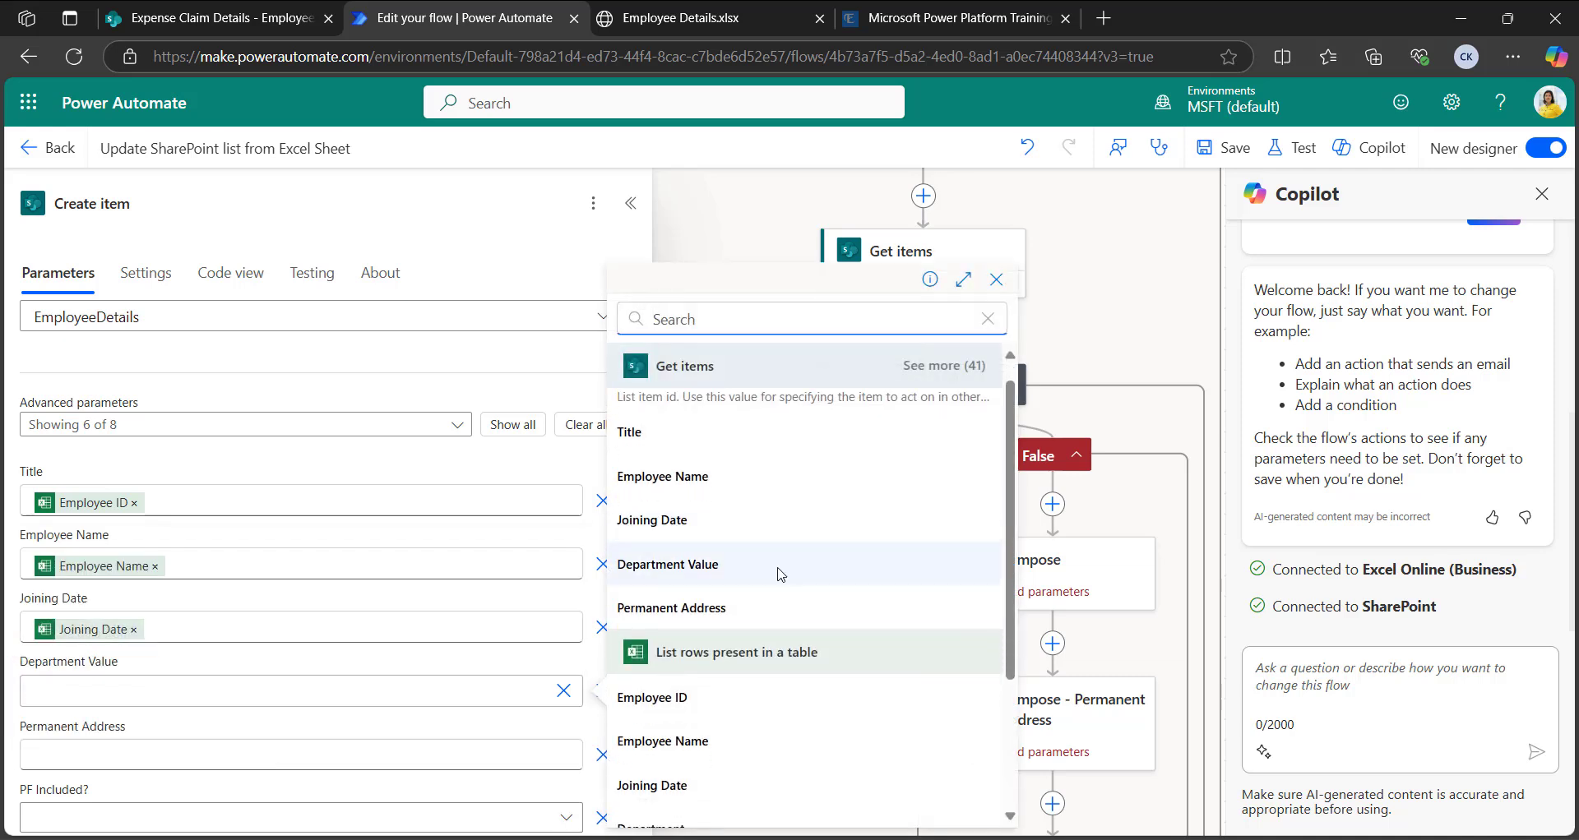
scroll(781, 576, down, 3)
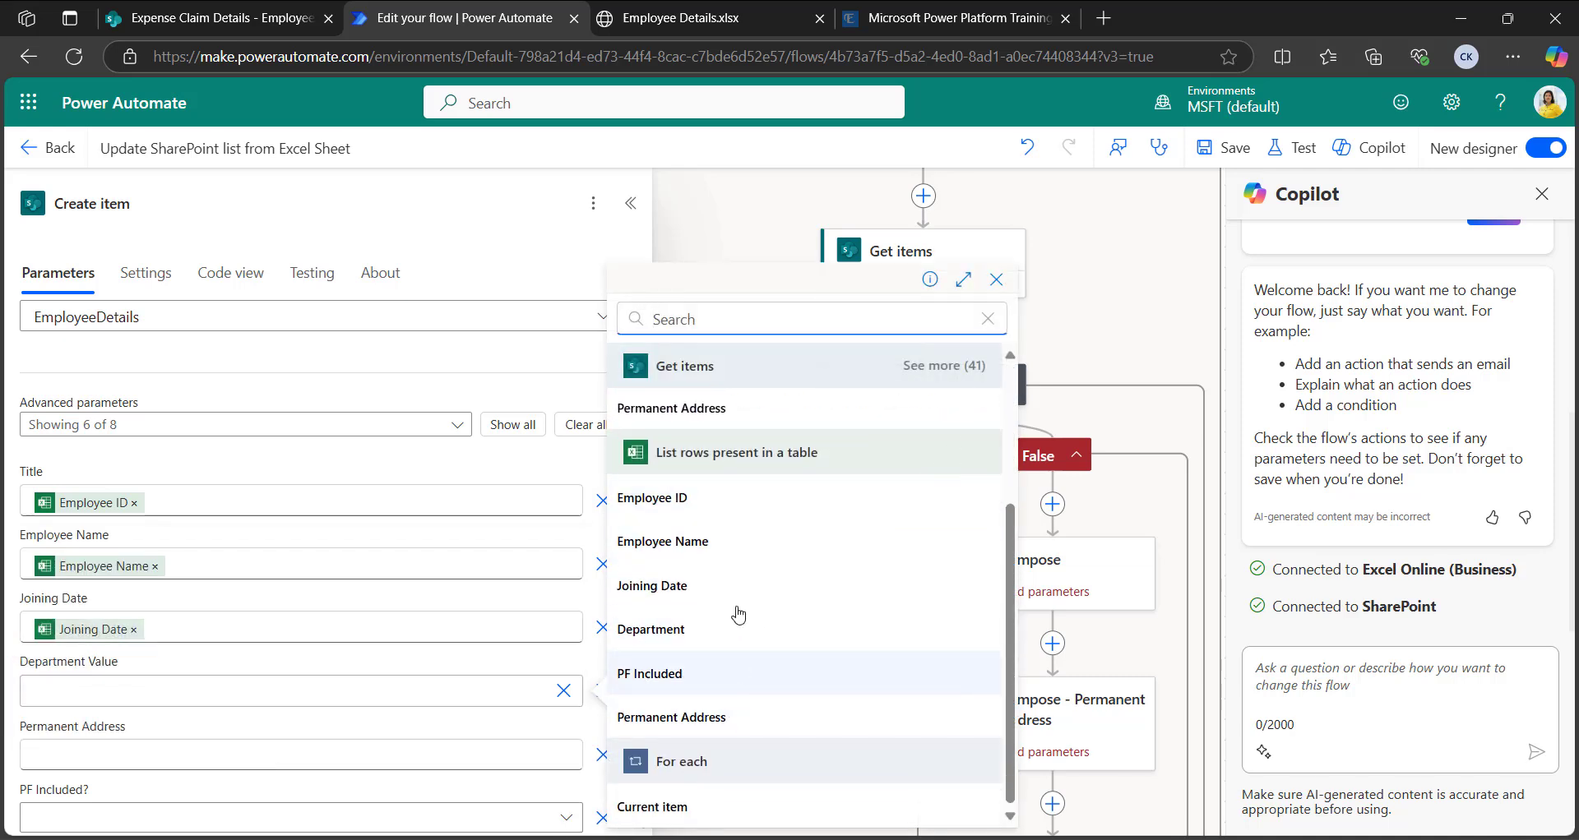
scroll(687, 589, up, 1)
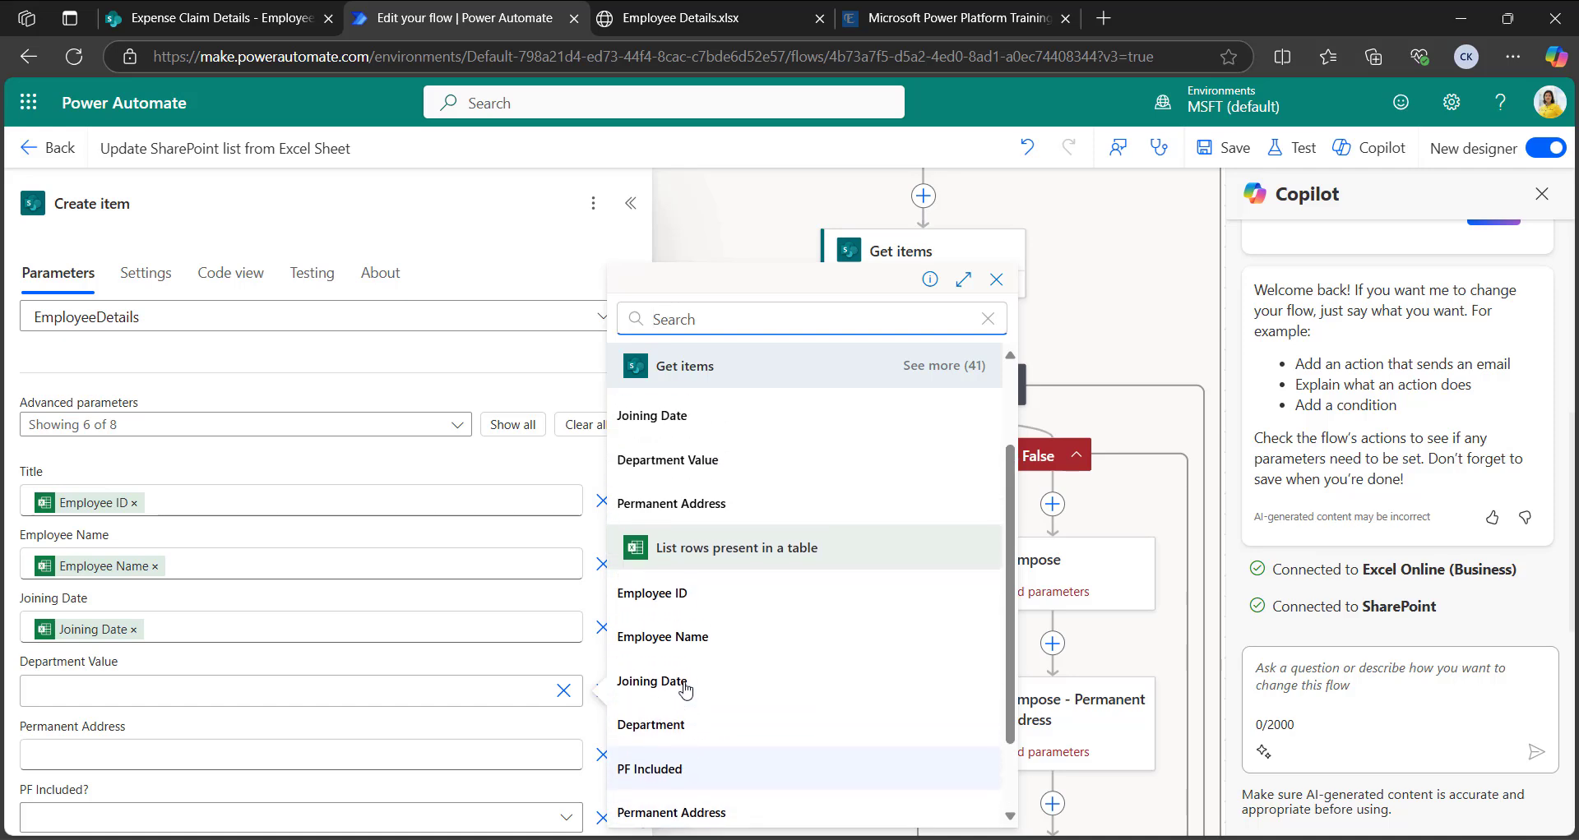
scroll(694, 546, down, 1)
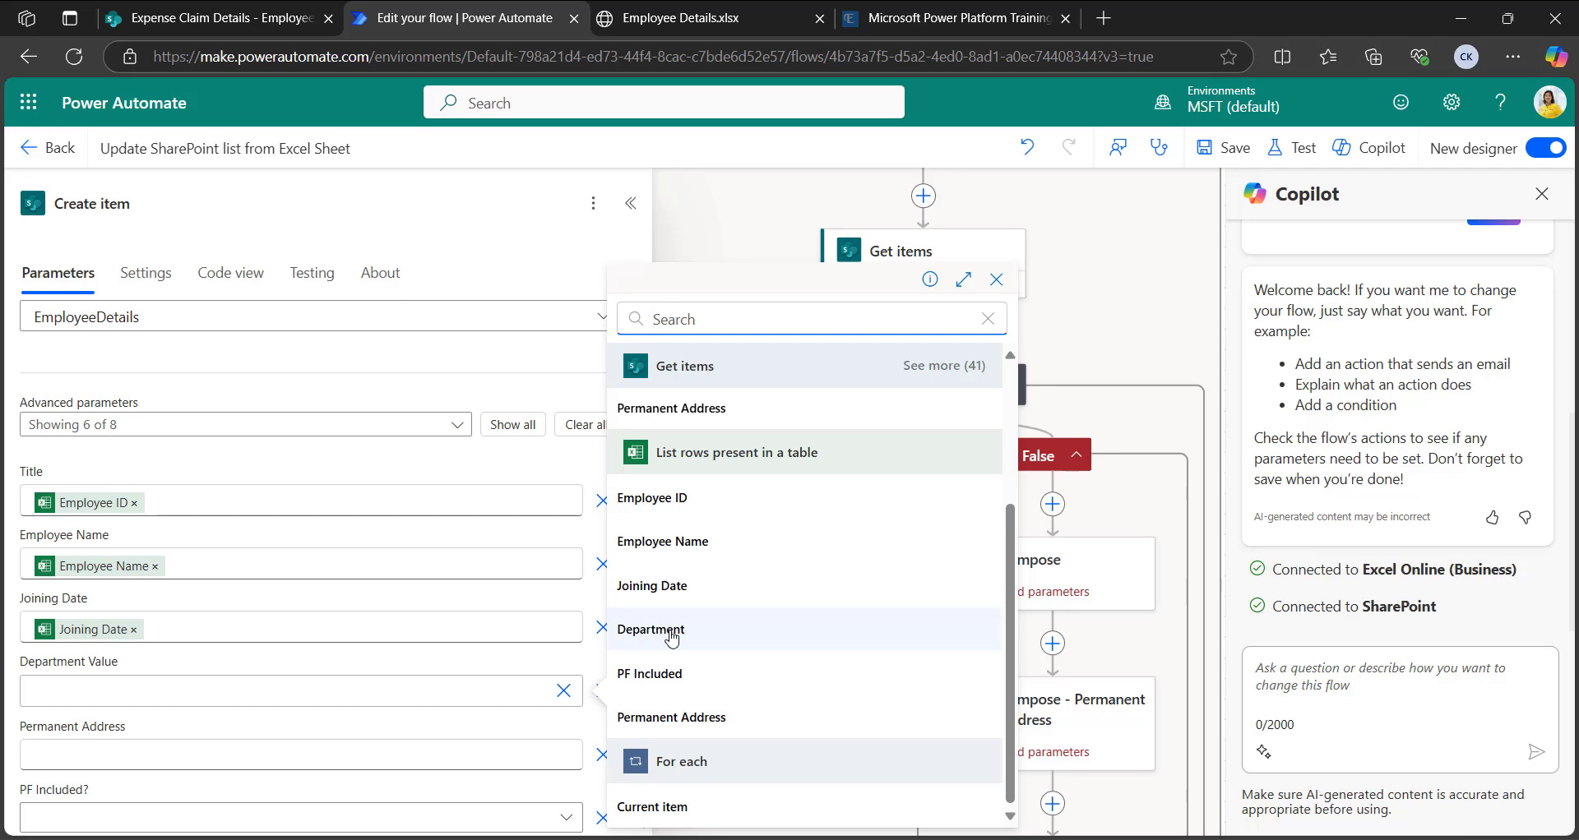
click(672, 638)
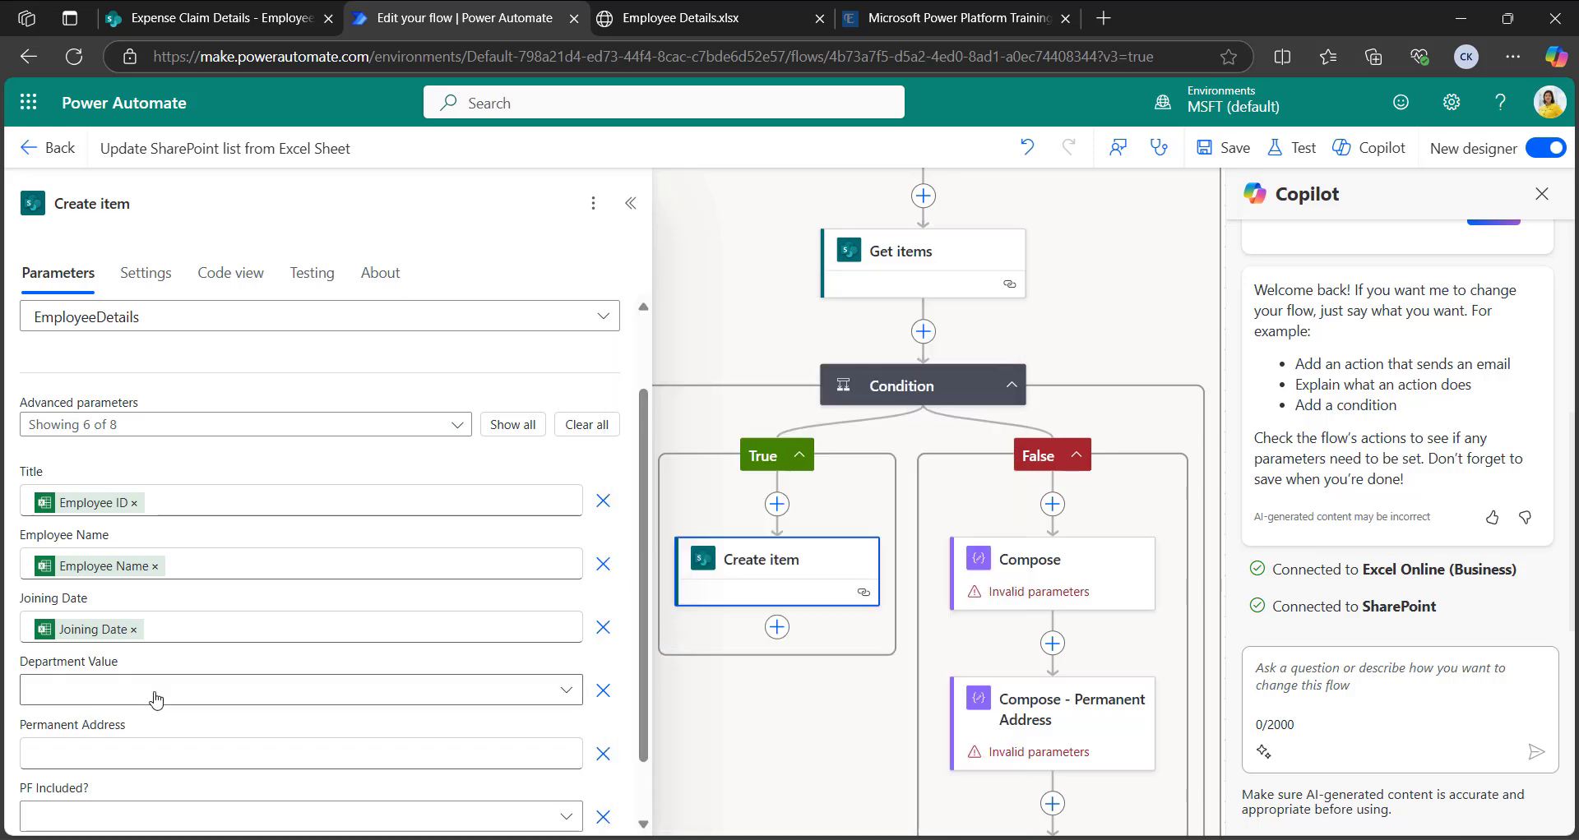
Step: Choose a custom value for Department Value and begin an expression that reads a column of the current item, ending in ?['
click(562, 695)
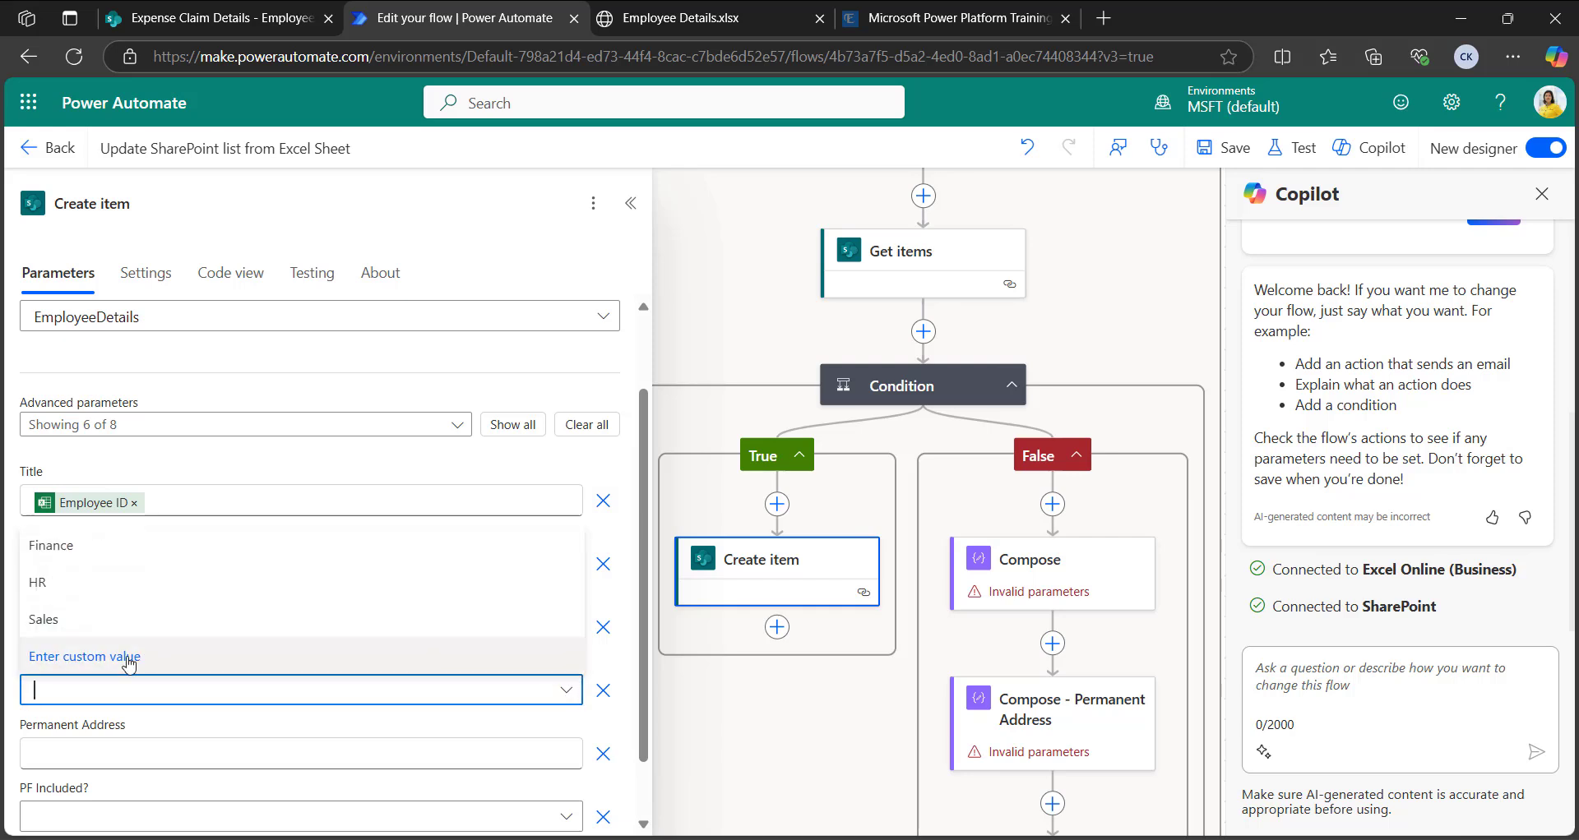
click(128, 665)
key(/)
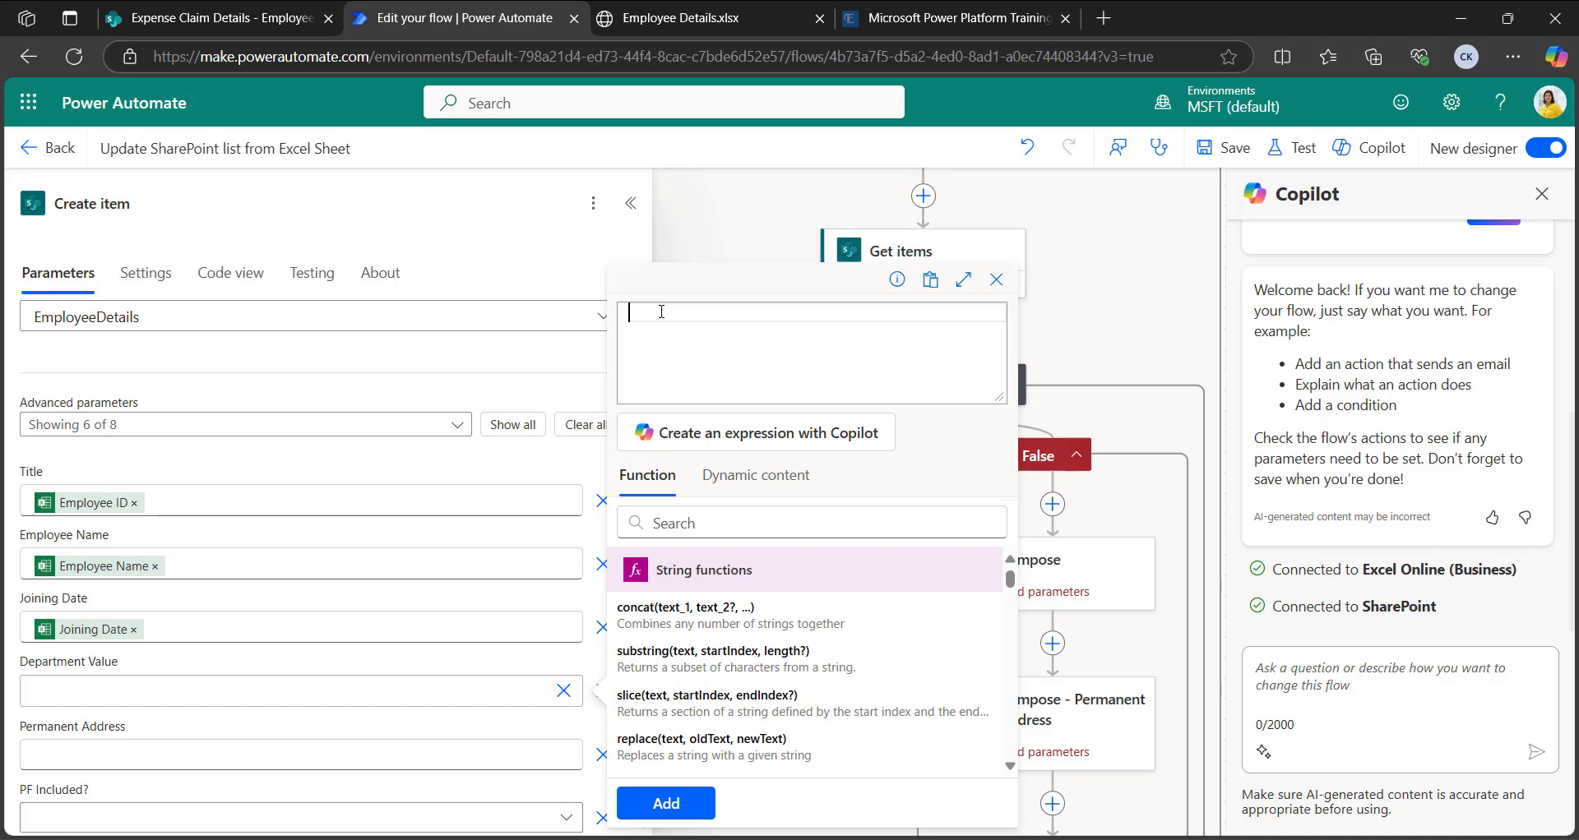
text(ite)
click(704, 326)
text(?[')
Step: Copy the Department column header text from the Employee Details workbook
click(682, 19)
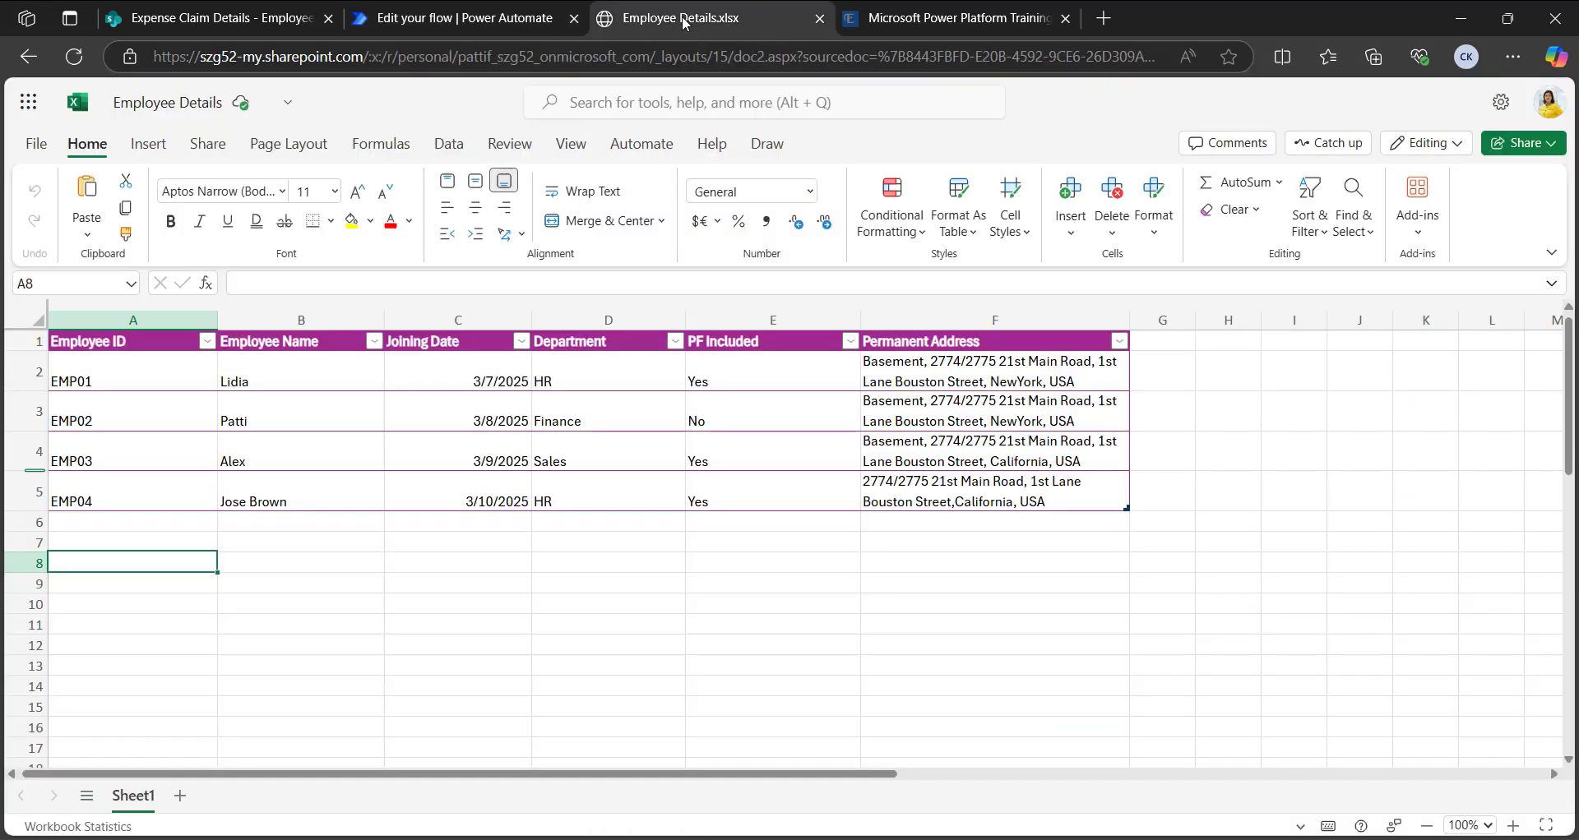
click(606, 343)
click(319, 281)
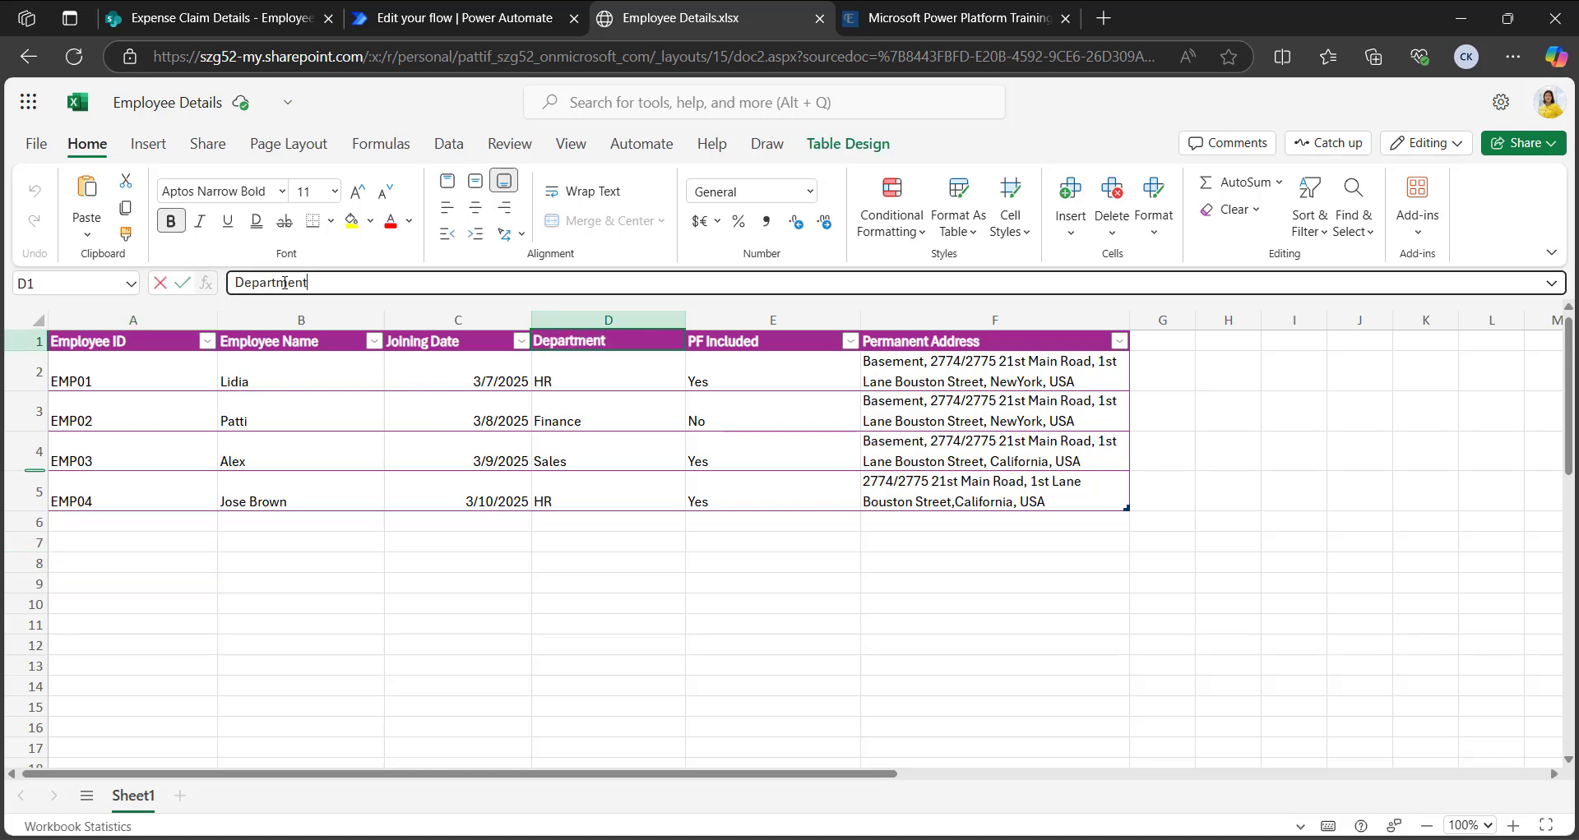
click(232, 284)
drag(304, 282, 238, 280)
key(ctrl+c)
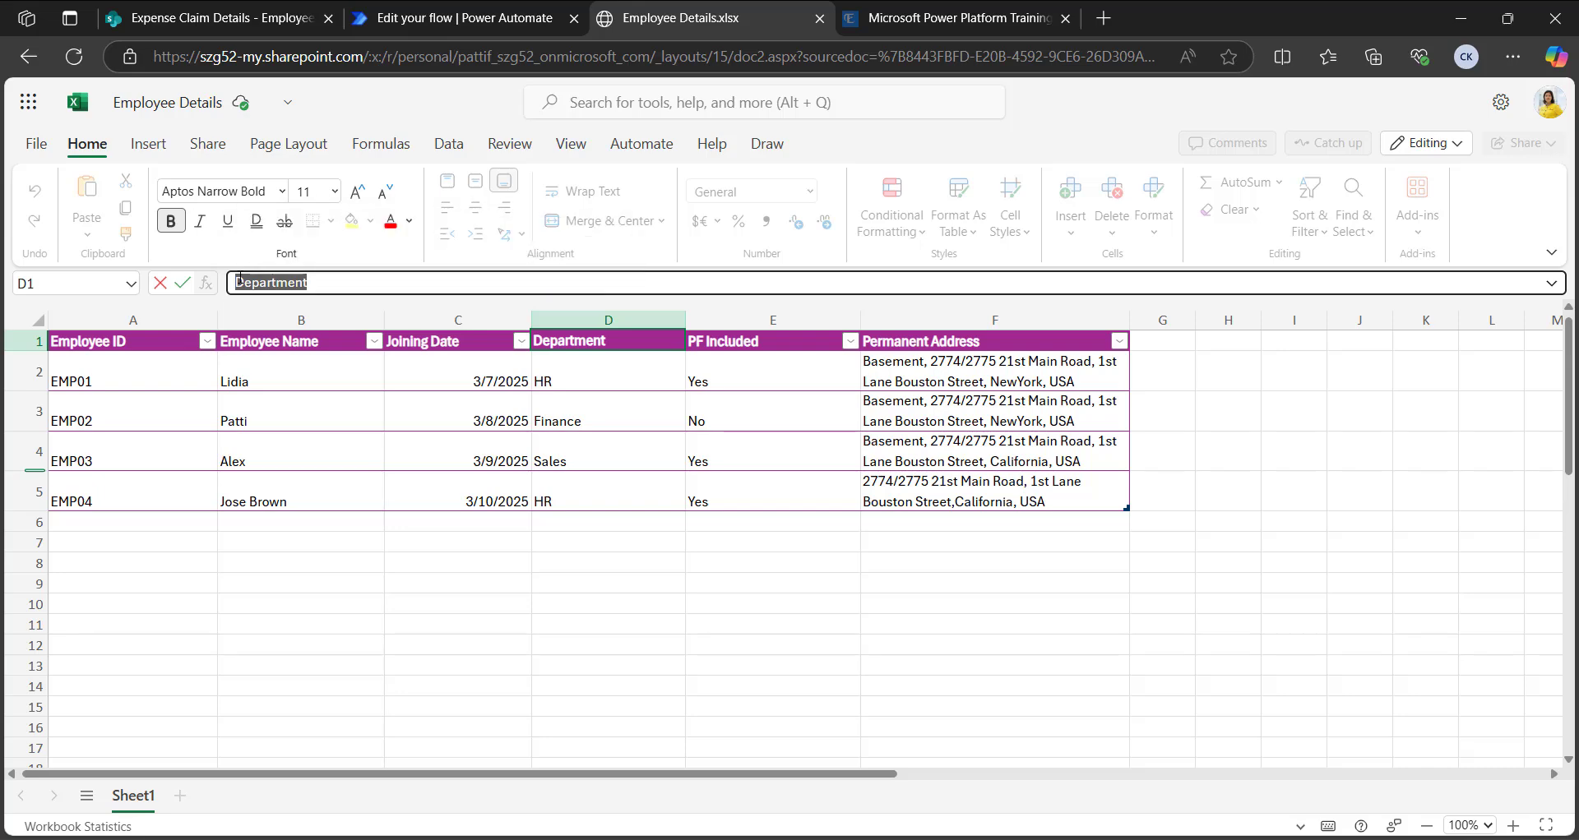
click(327, 287)
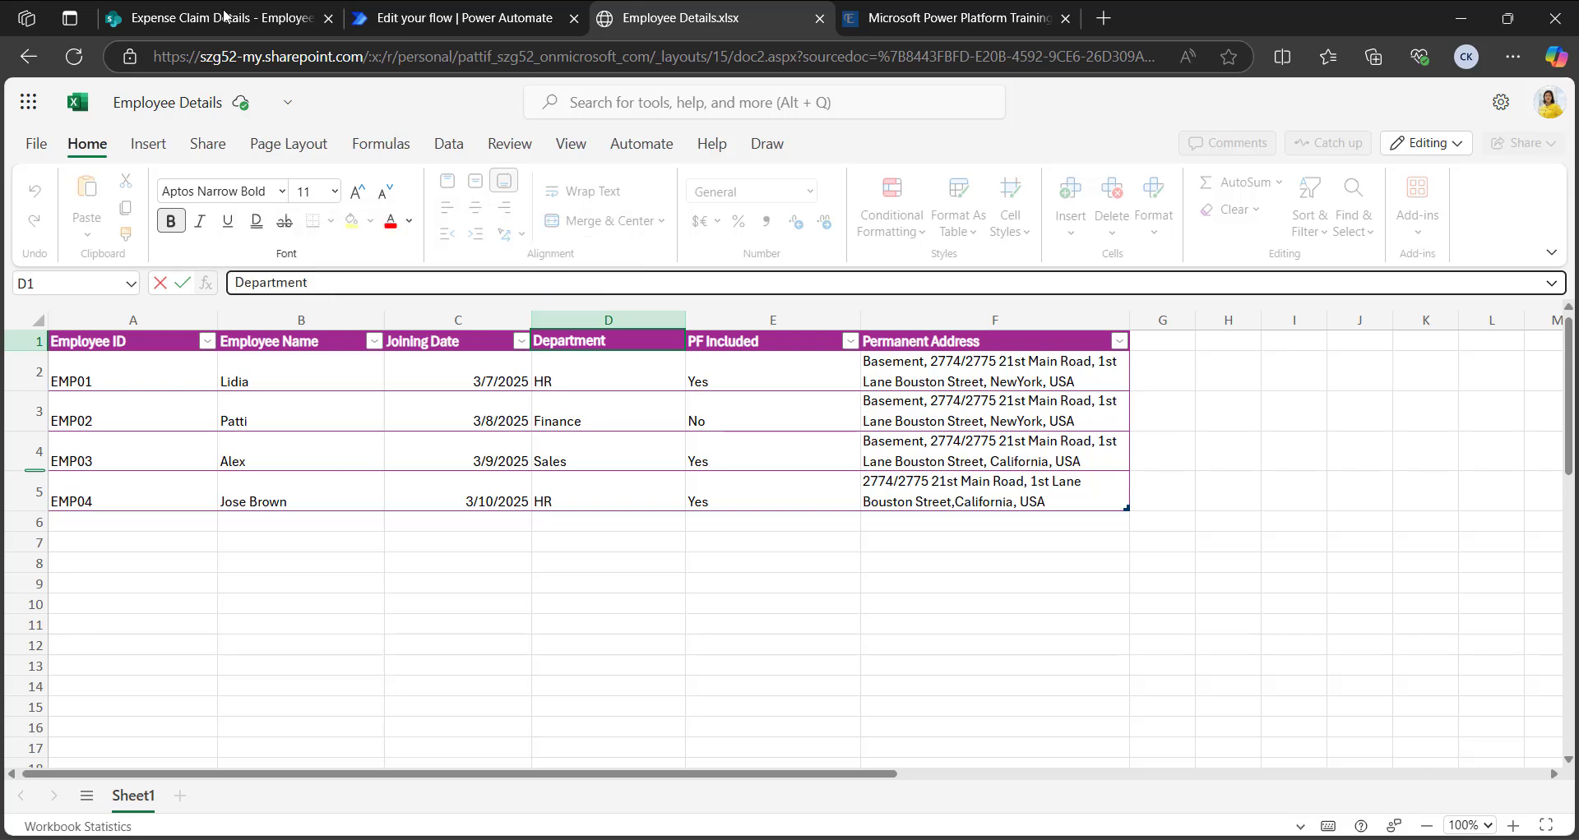
Step: Return to the flow, complete Department Value as item()?['Department'], and fill Permanent Address with the matching value from the Excel table rows
click(464, 18)
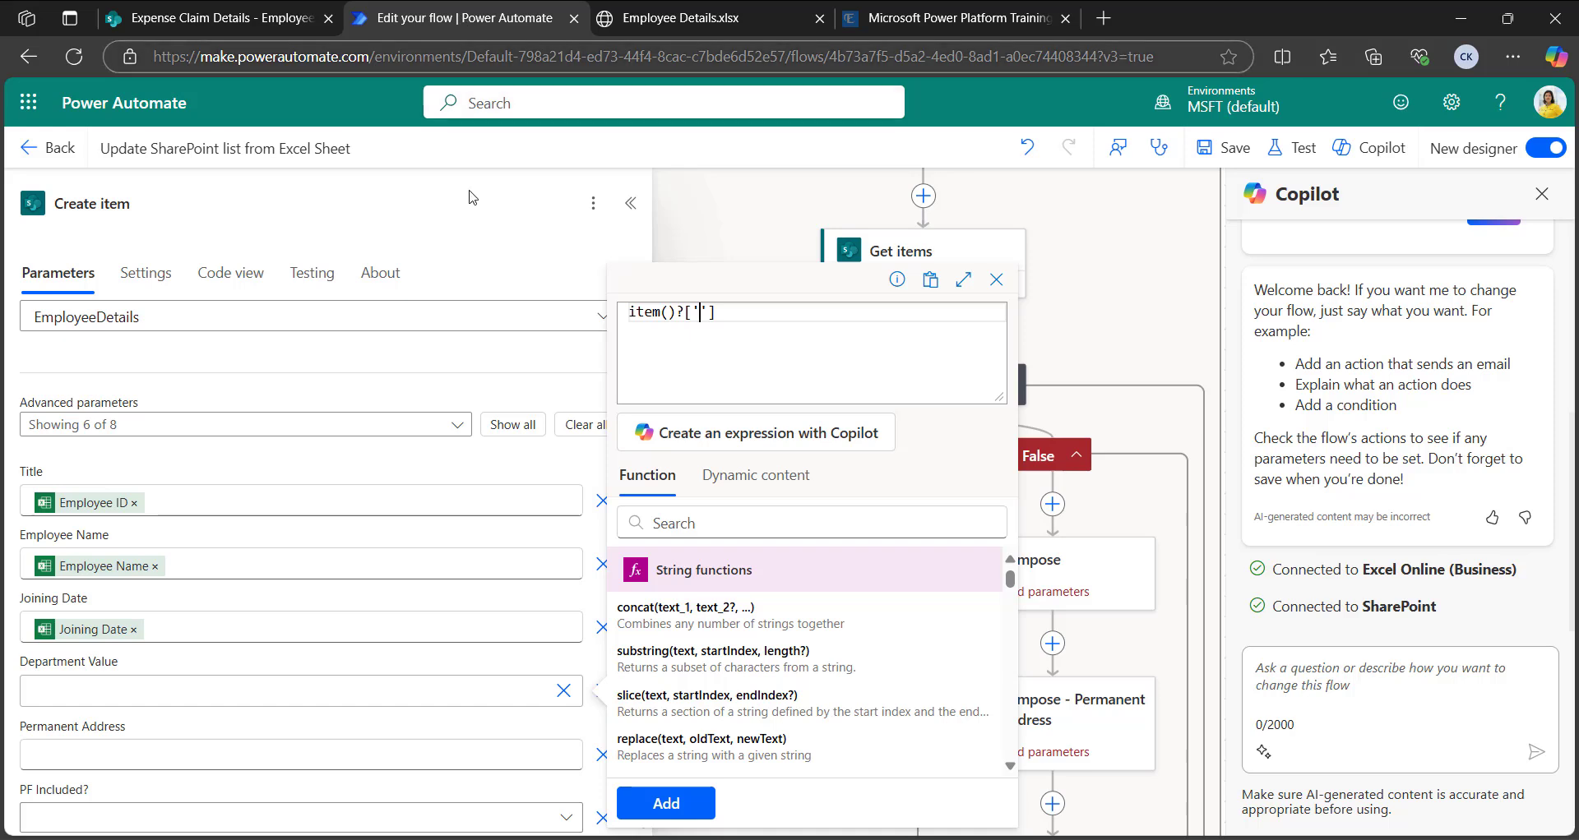
key(ctrl+v)
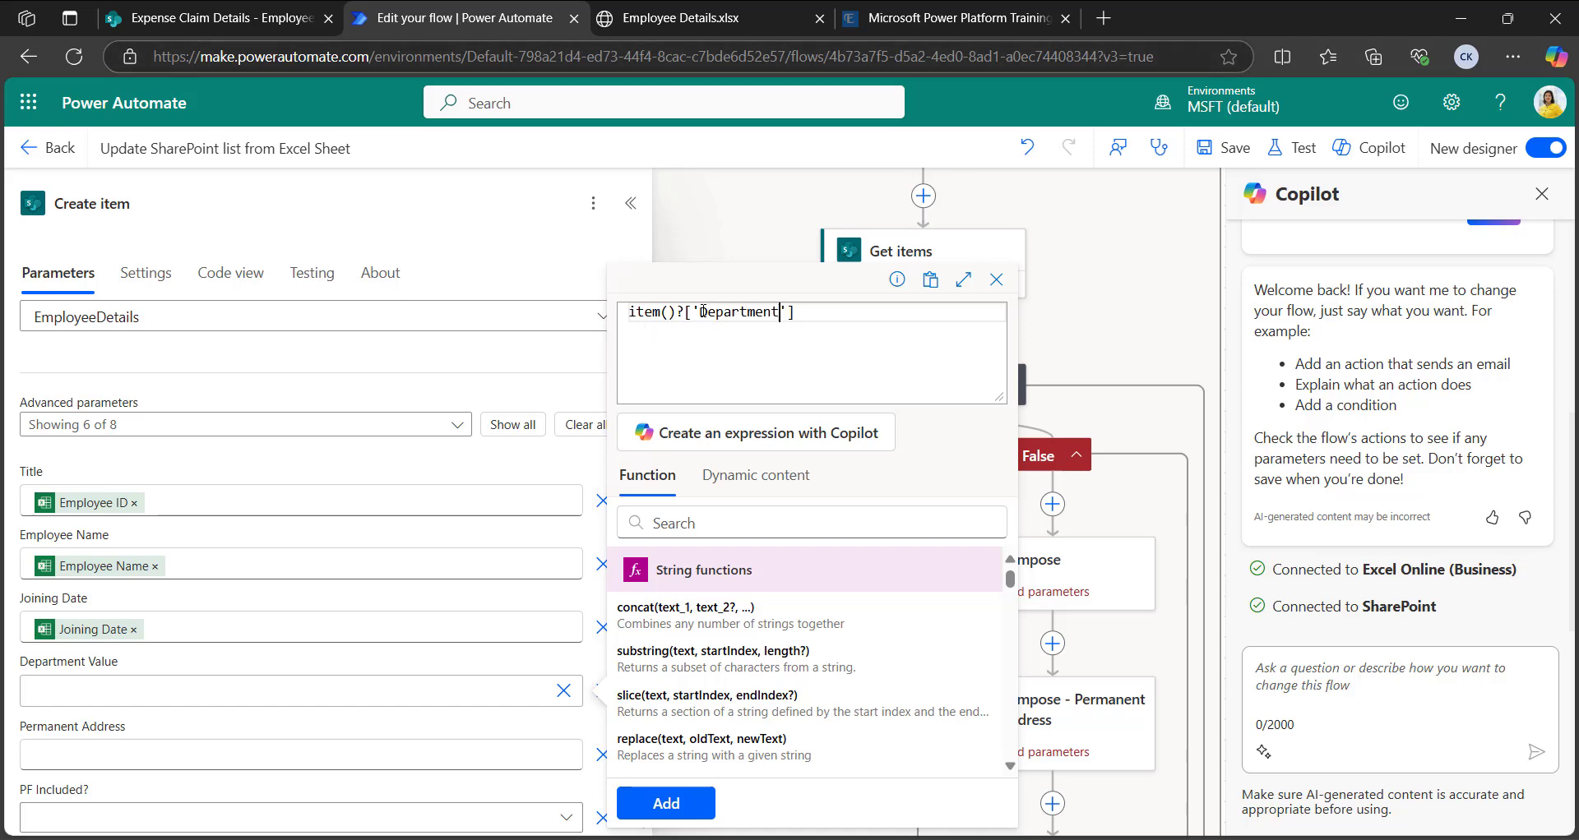
click(674, 806)
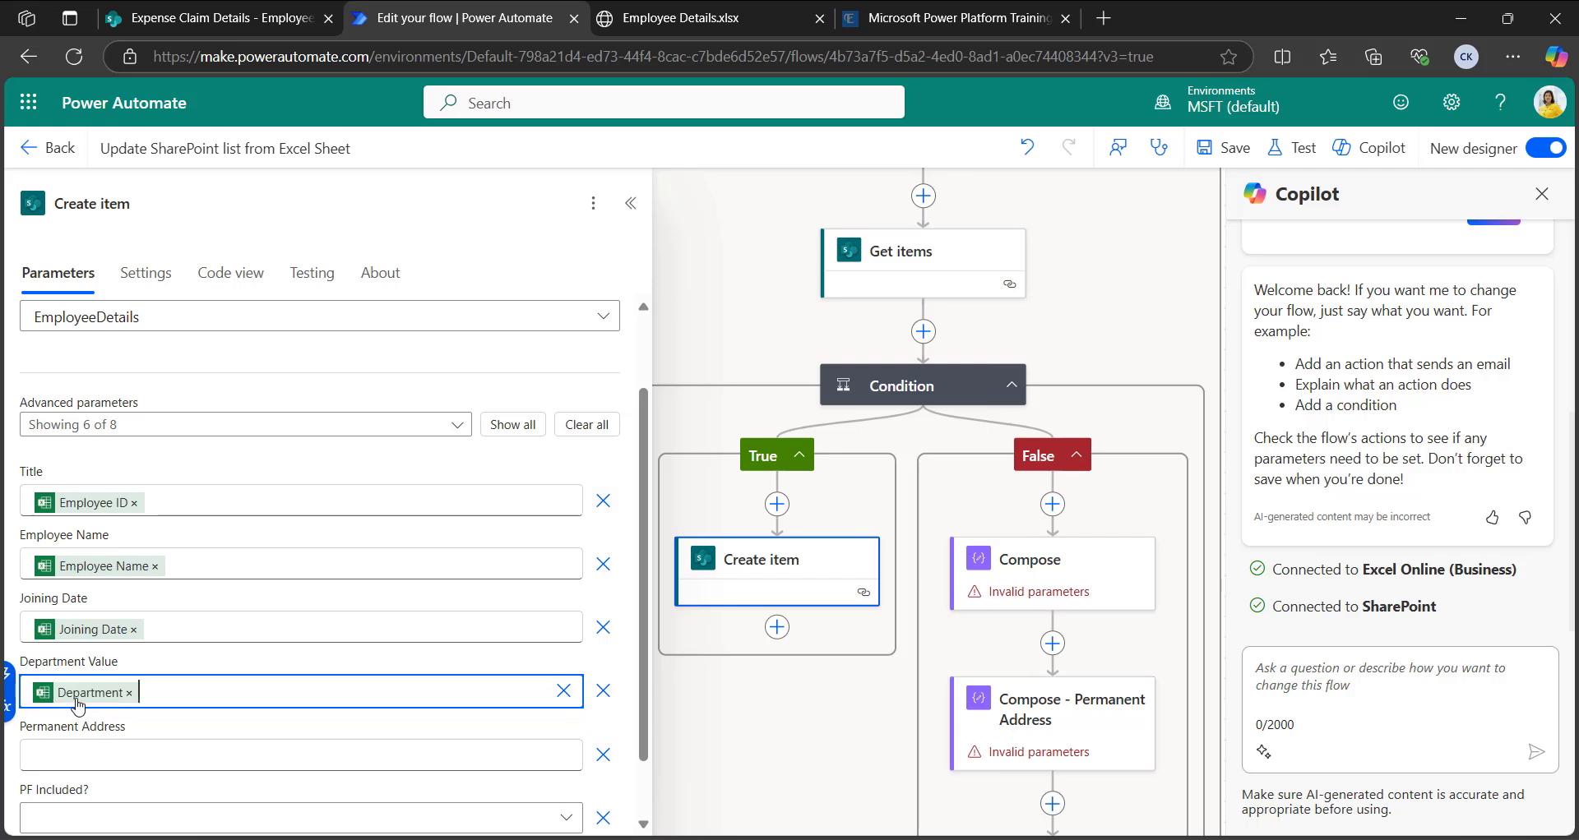
click(123, 767)
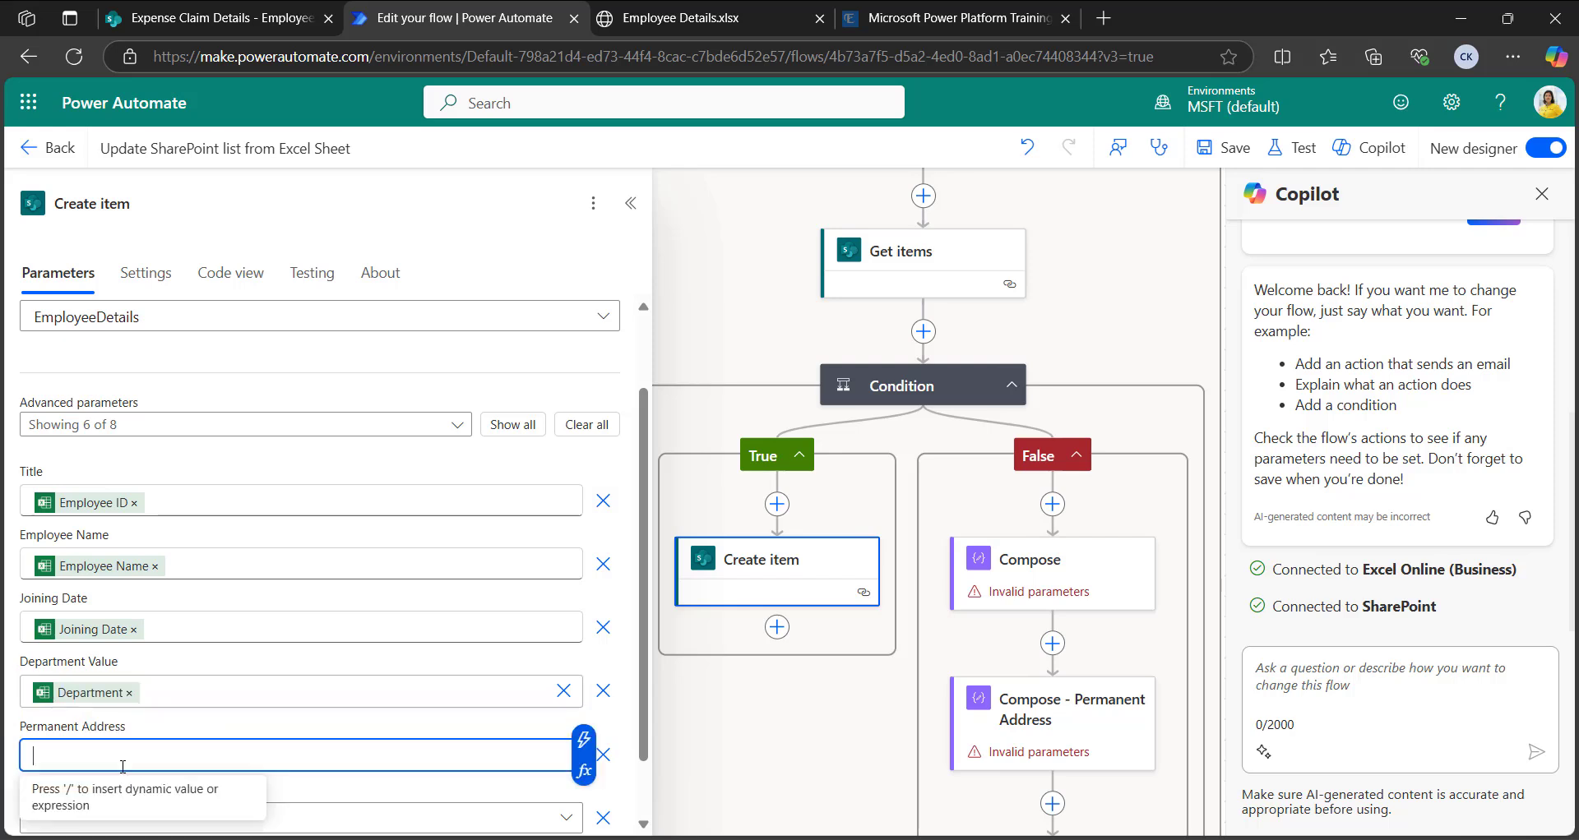
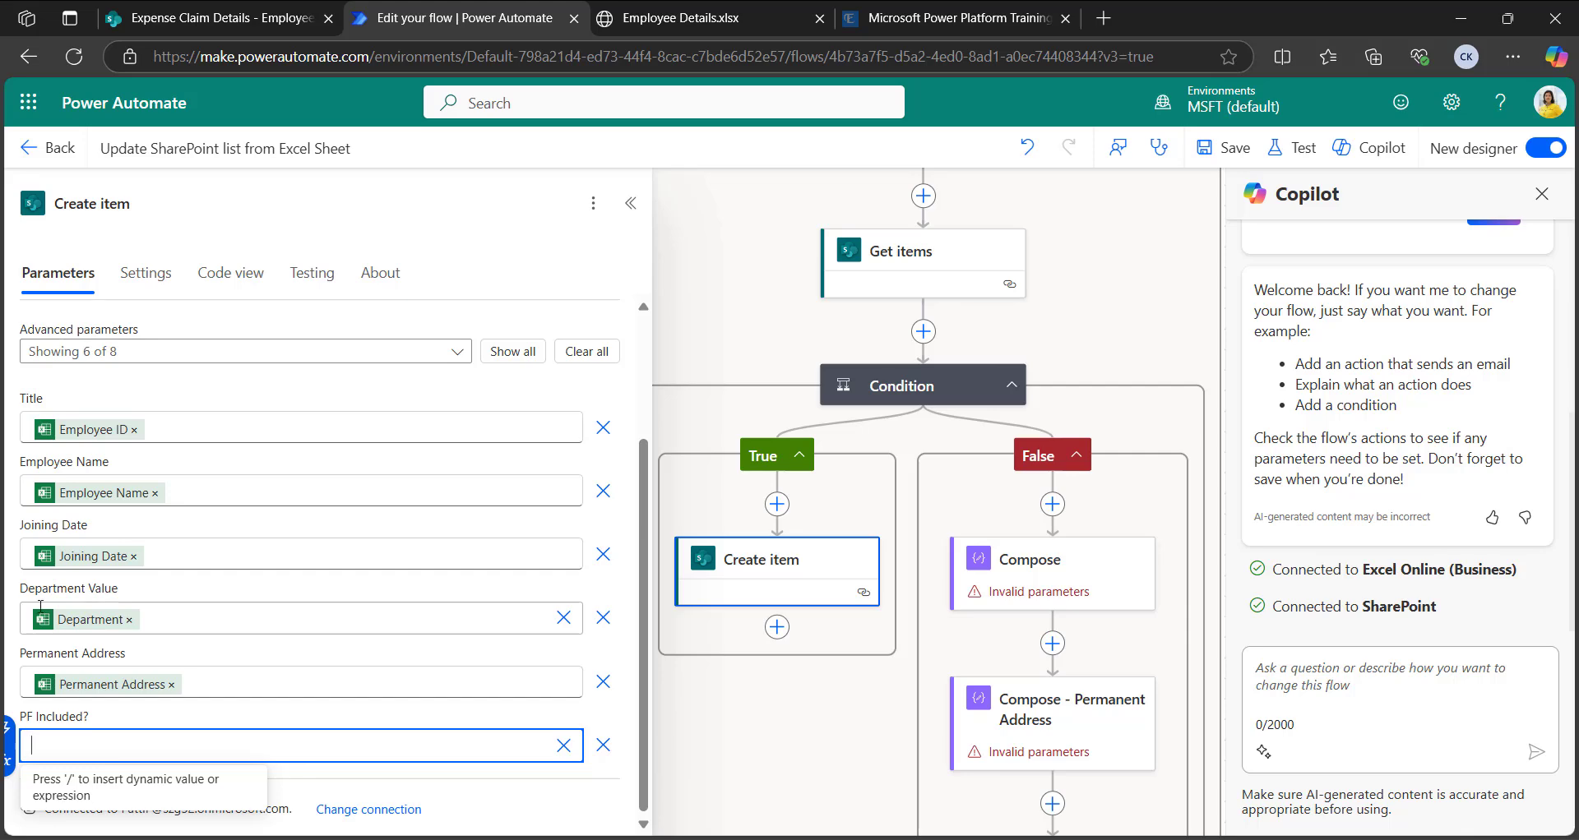
Step: Begin an expression for PF Included? that compares a column of the current item, up to if(equals(item()?['
click(11, 765)
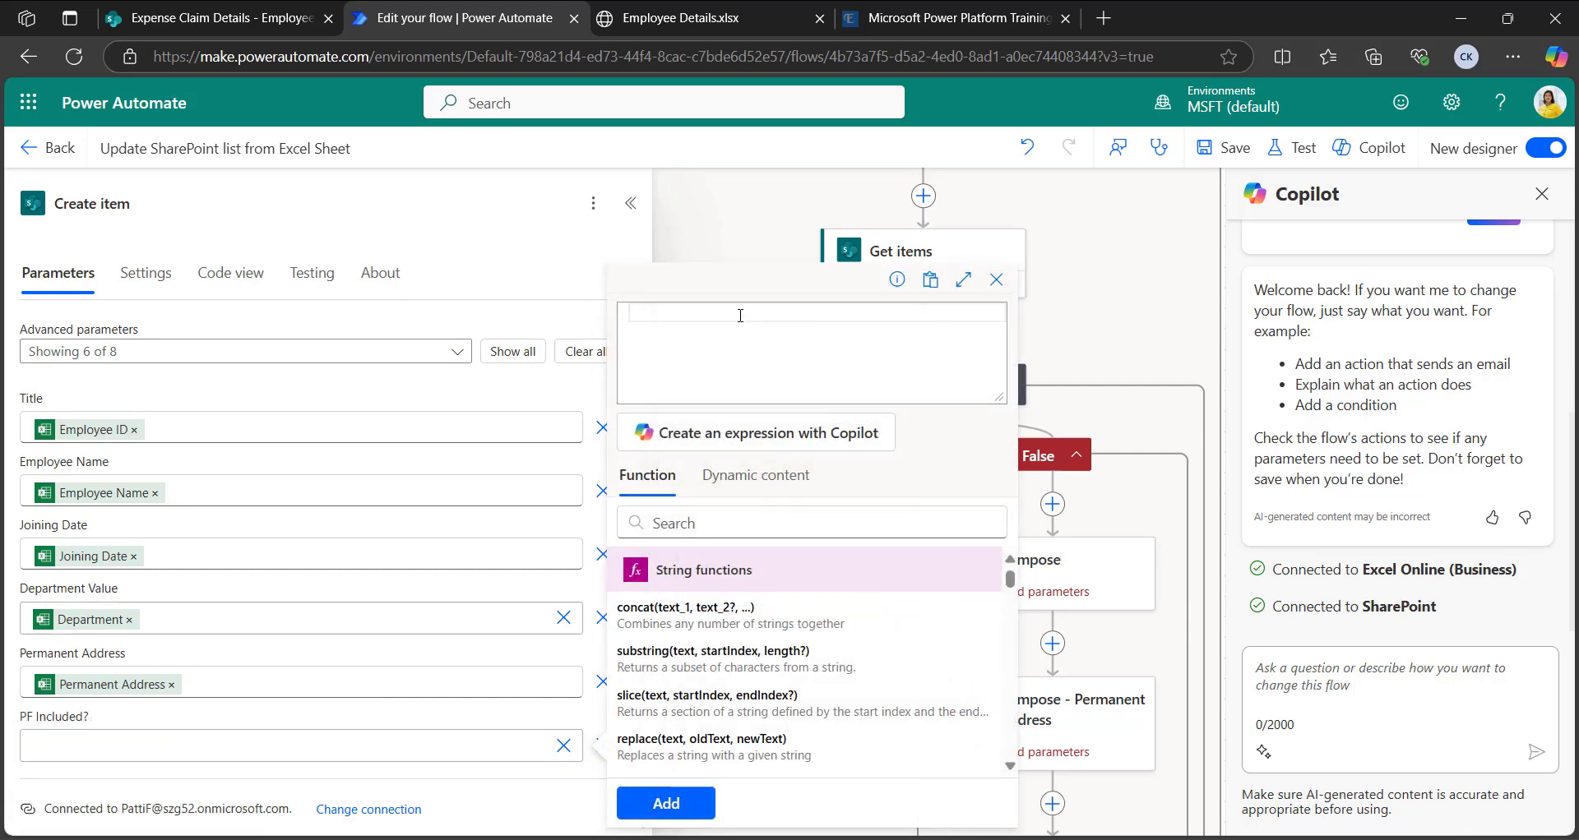
text(if)
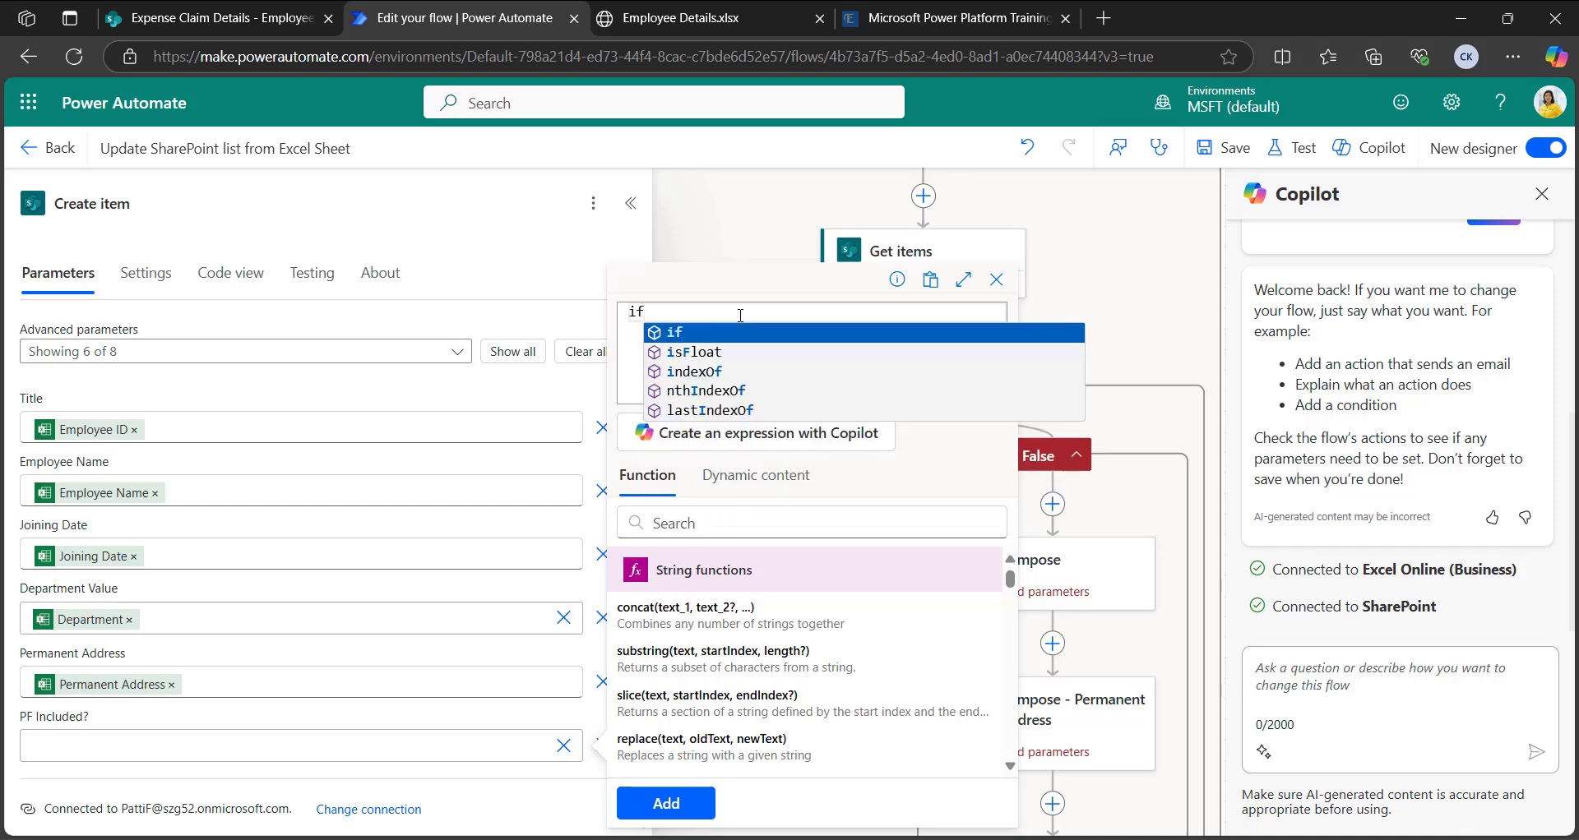
click(693, 333)
text(()
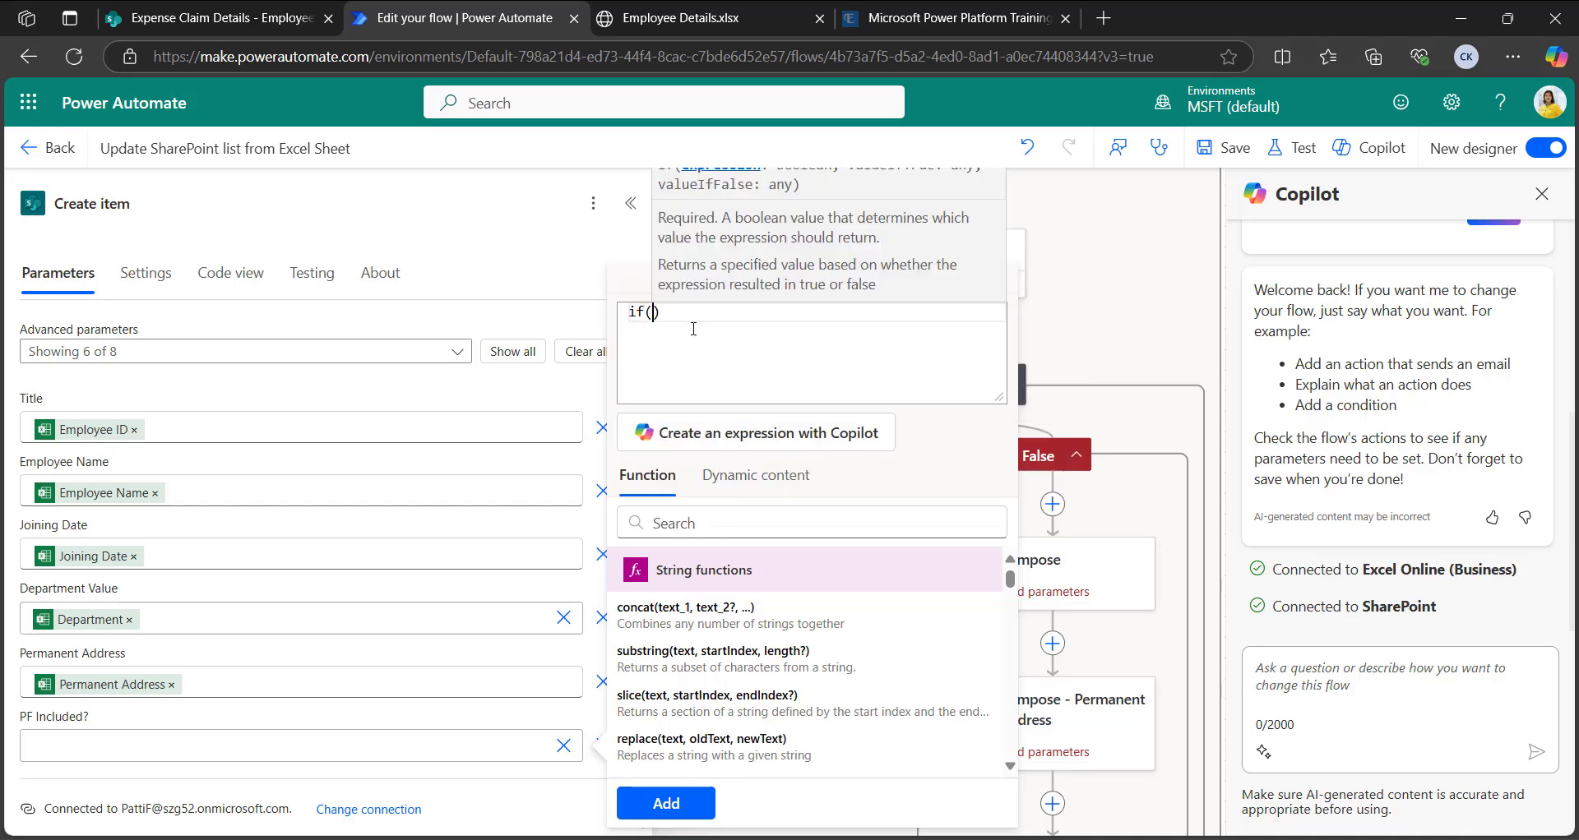
text(equals)
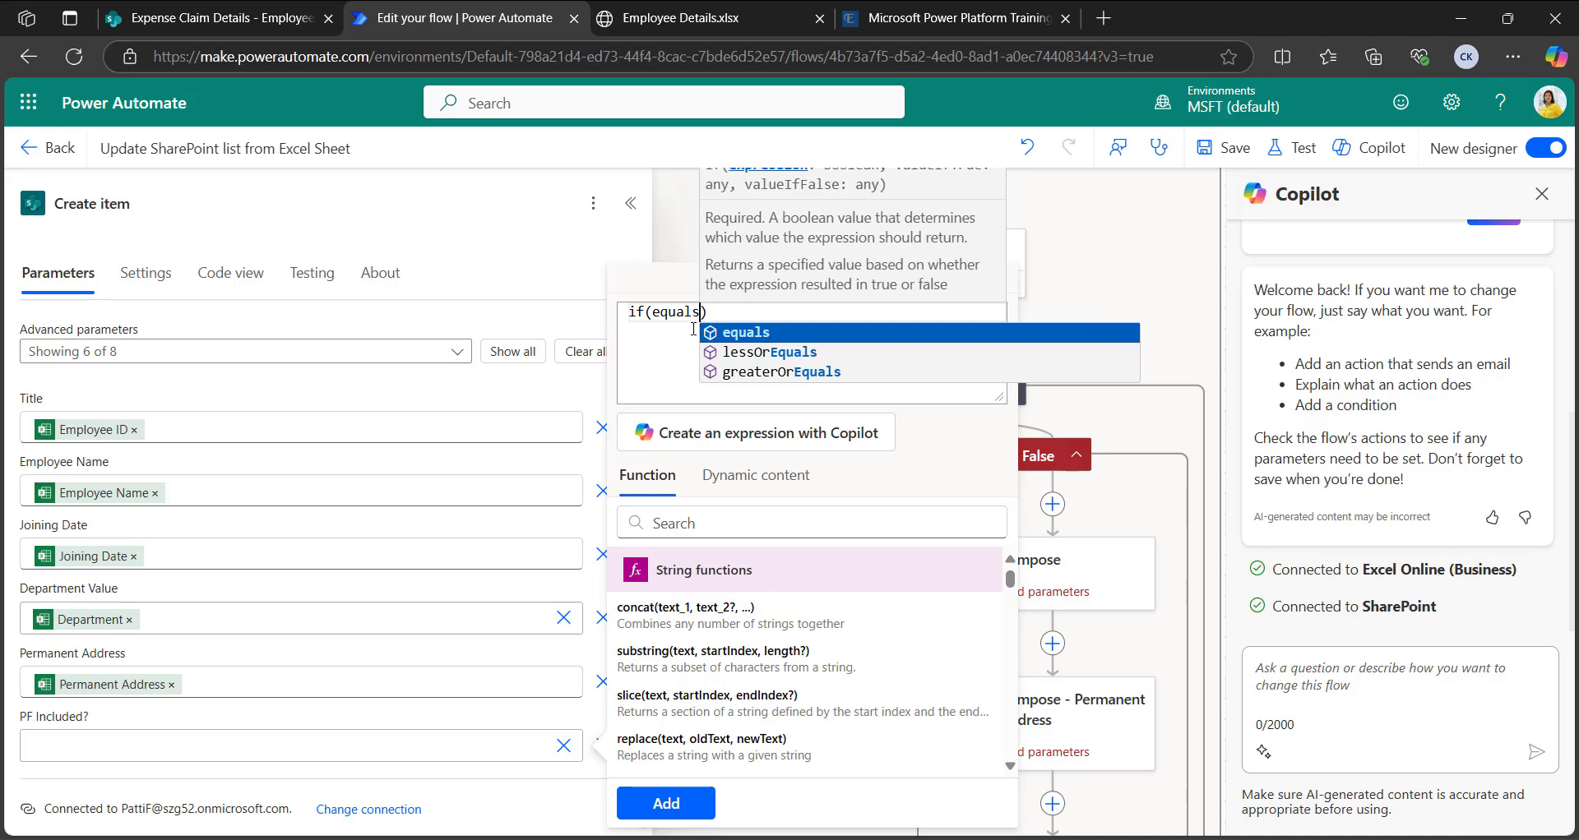
click(742, 330)
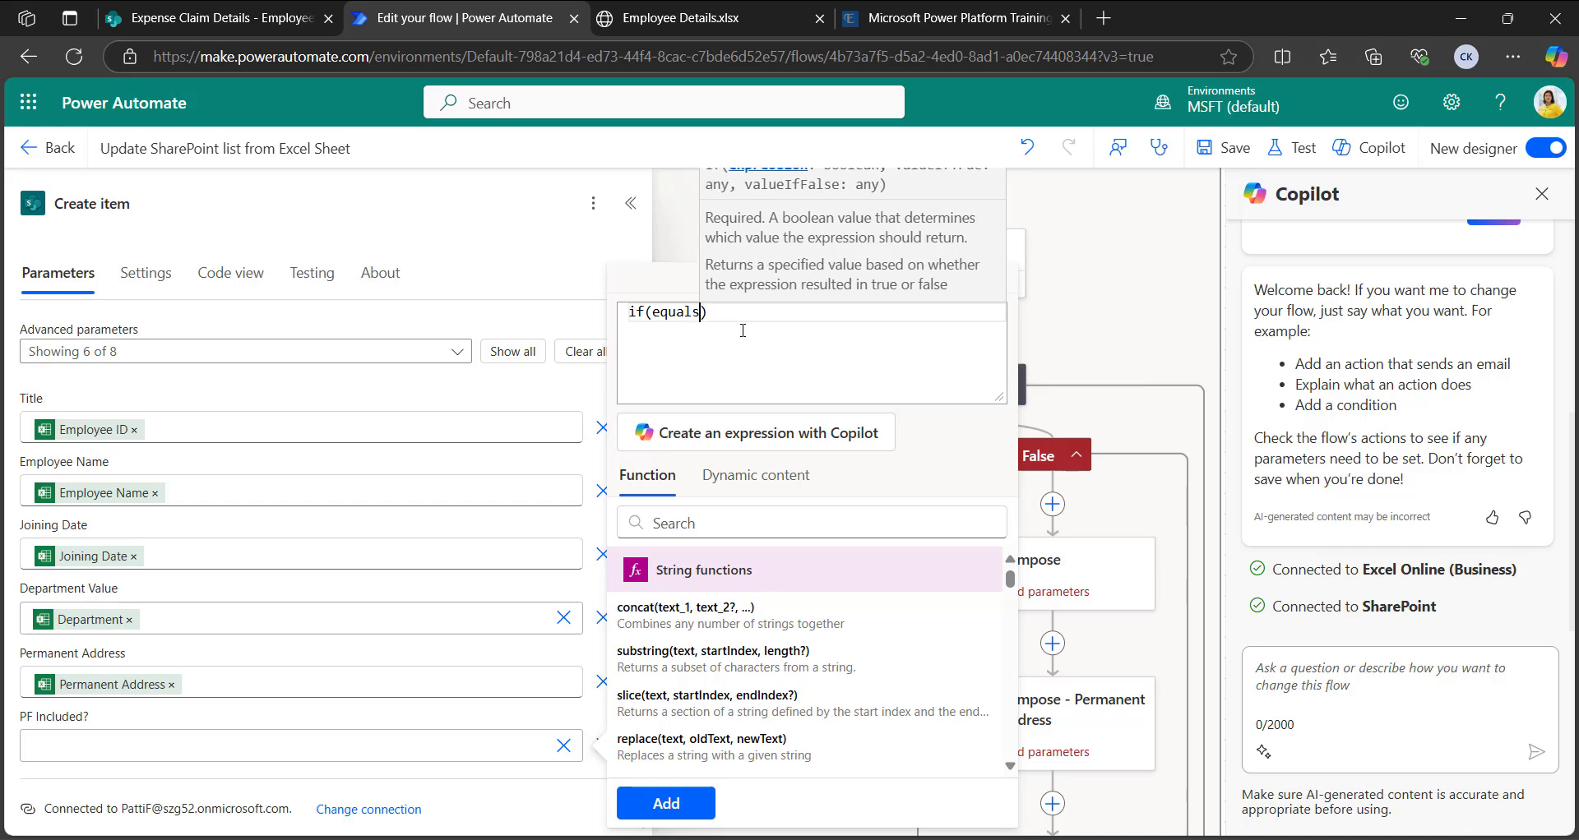
text(()
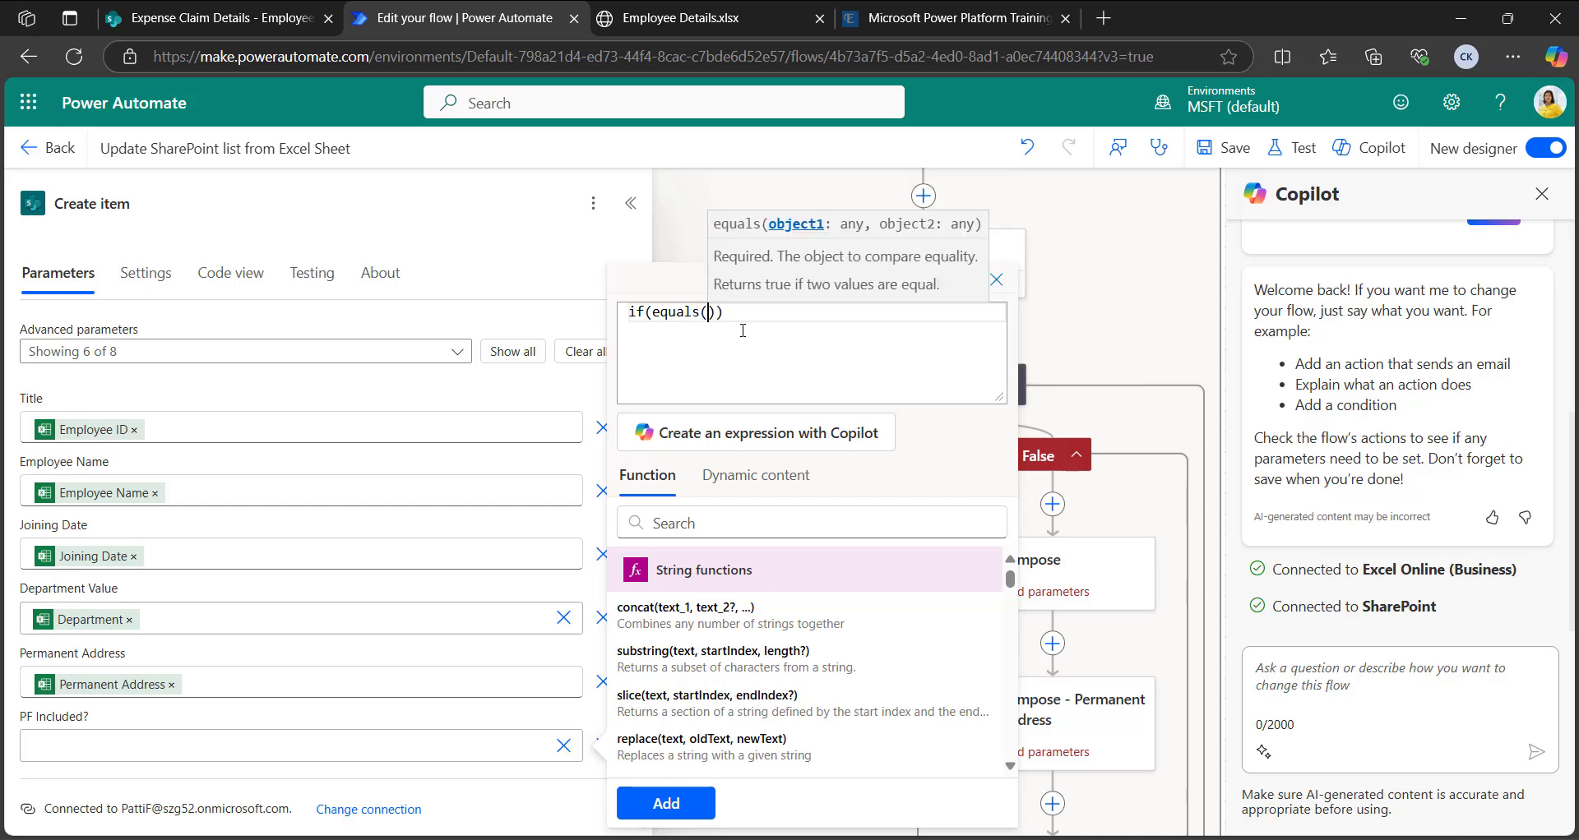
text(it)
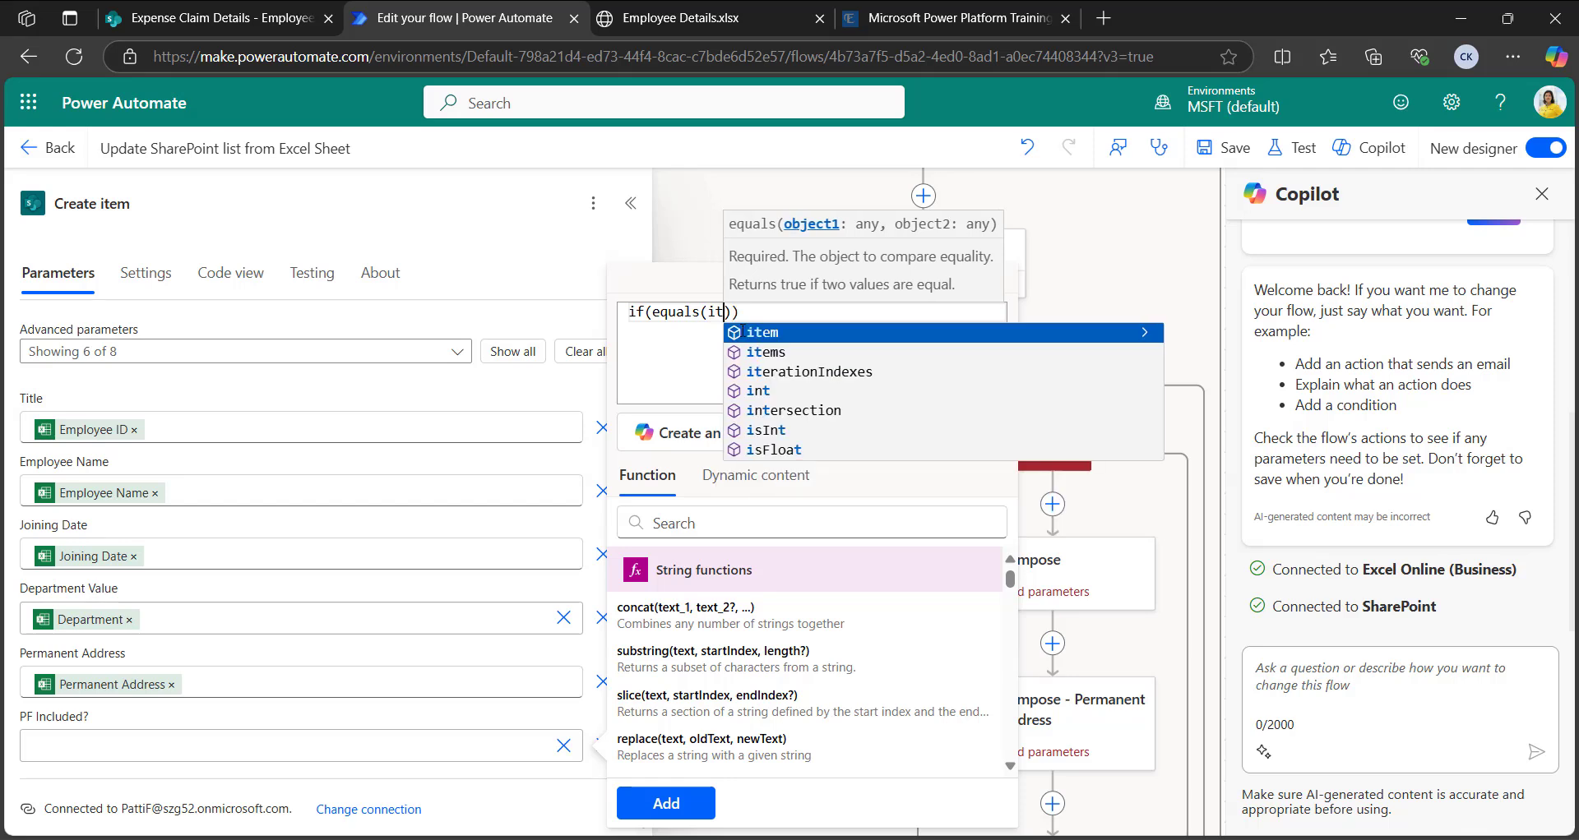
click(760, 334)
text(?[')
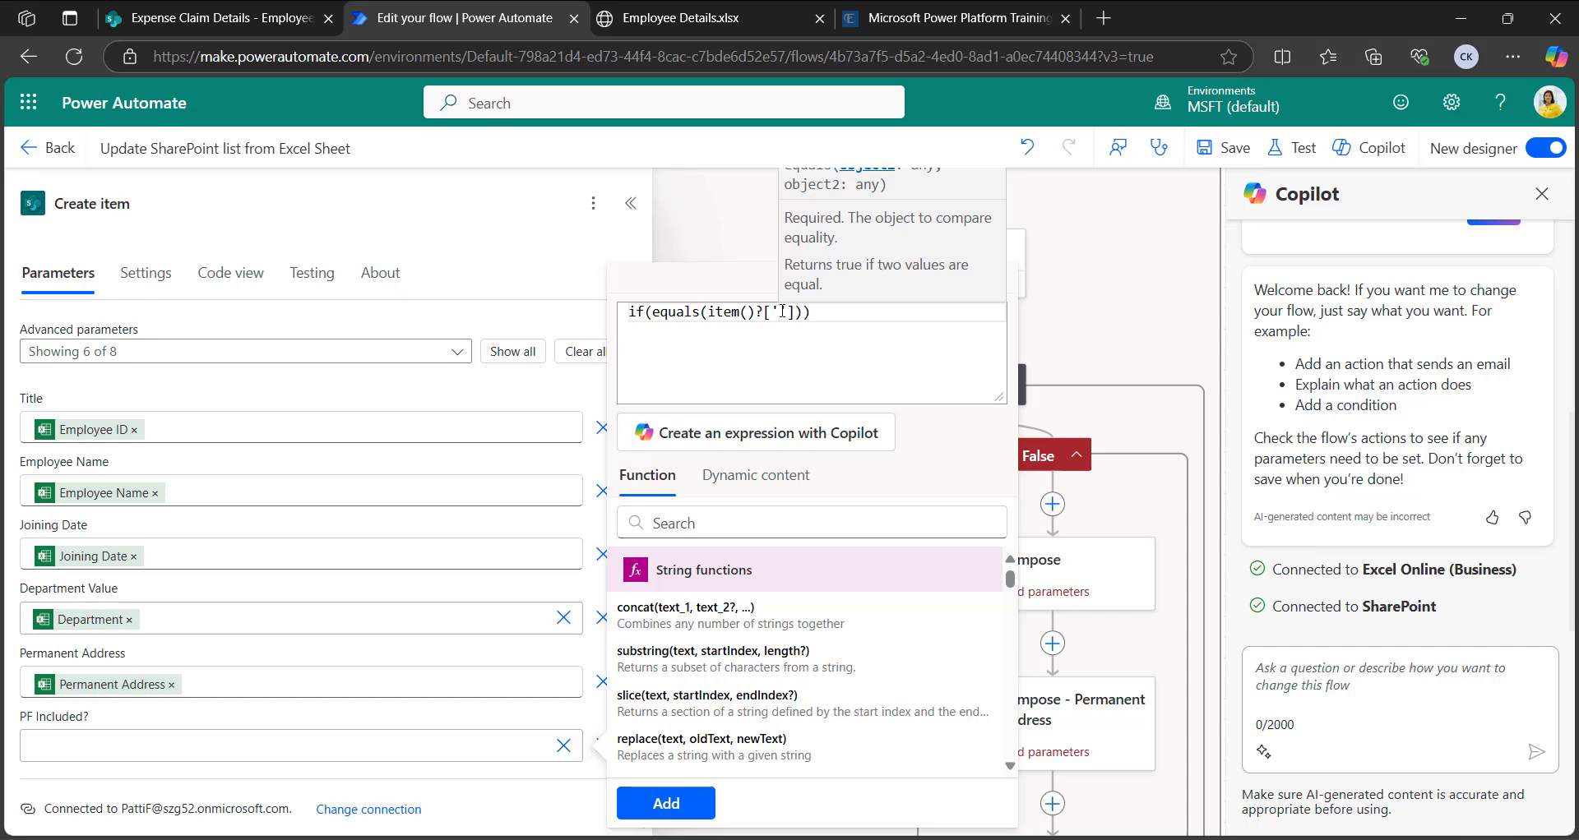
Step: Copy the PF Included column header text from the Employee Details workbook
click(727, 21)
click(782, 345)
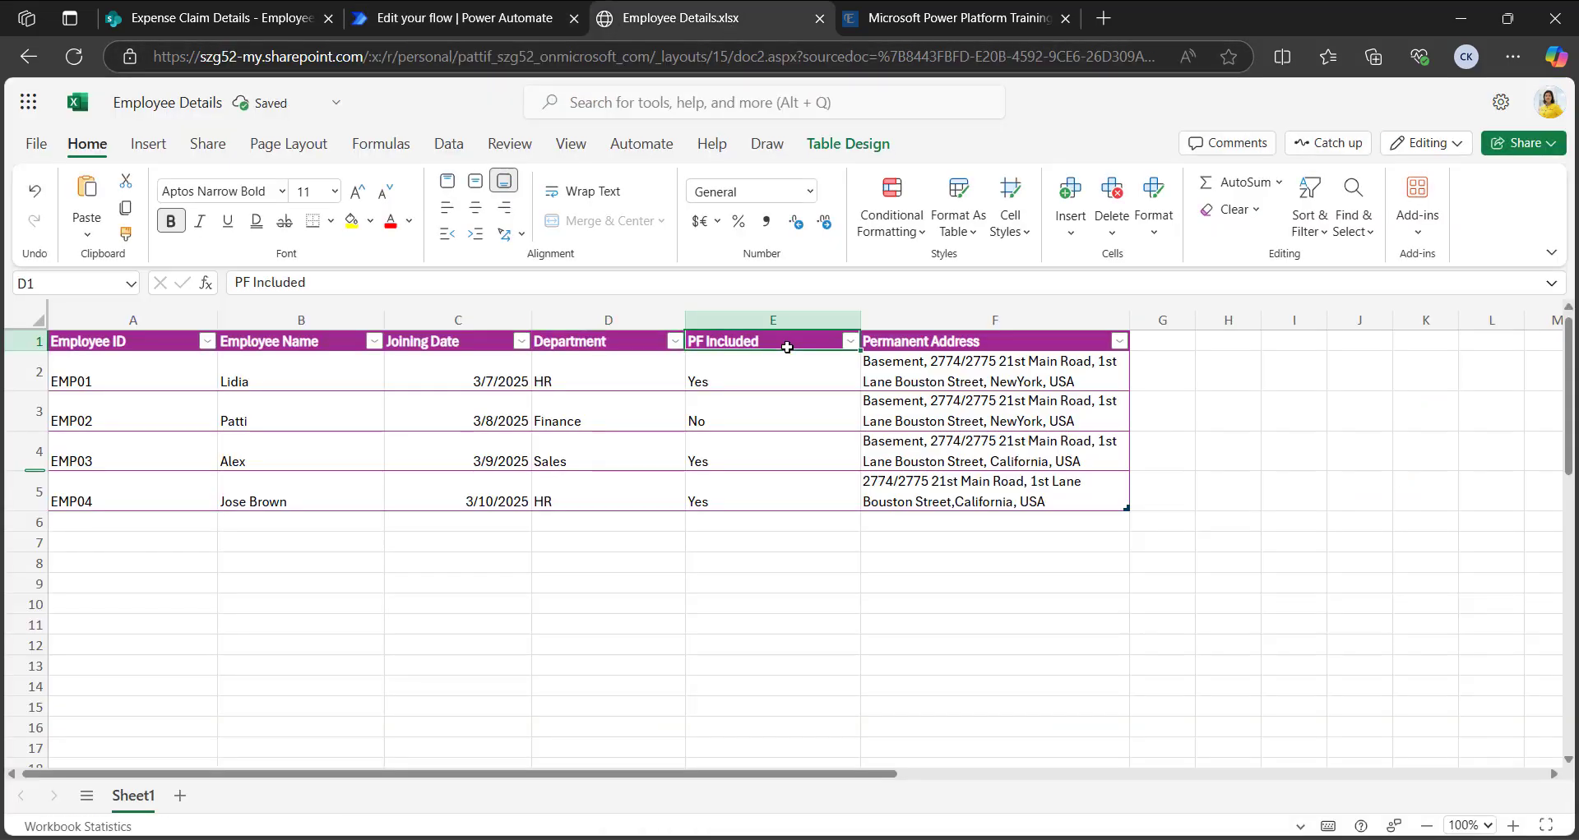
drag(320, 284, 218, 285)
key(ctrl+c)
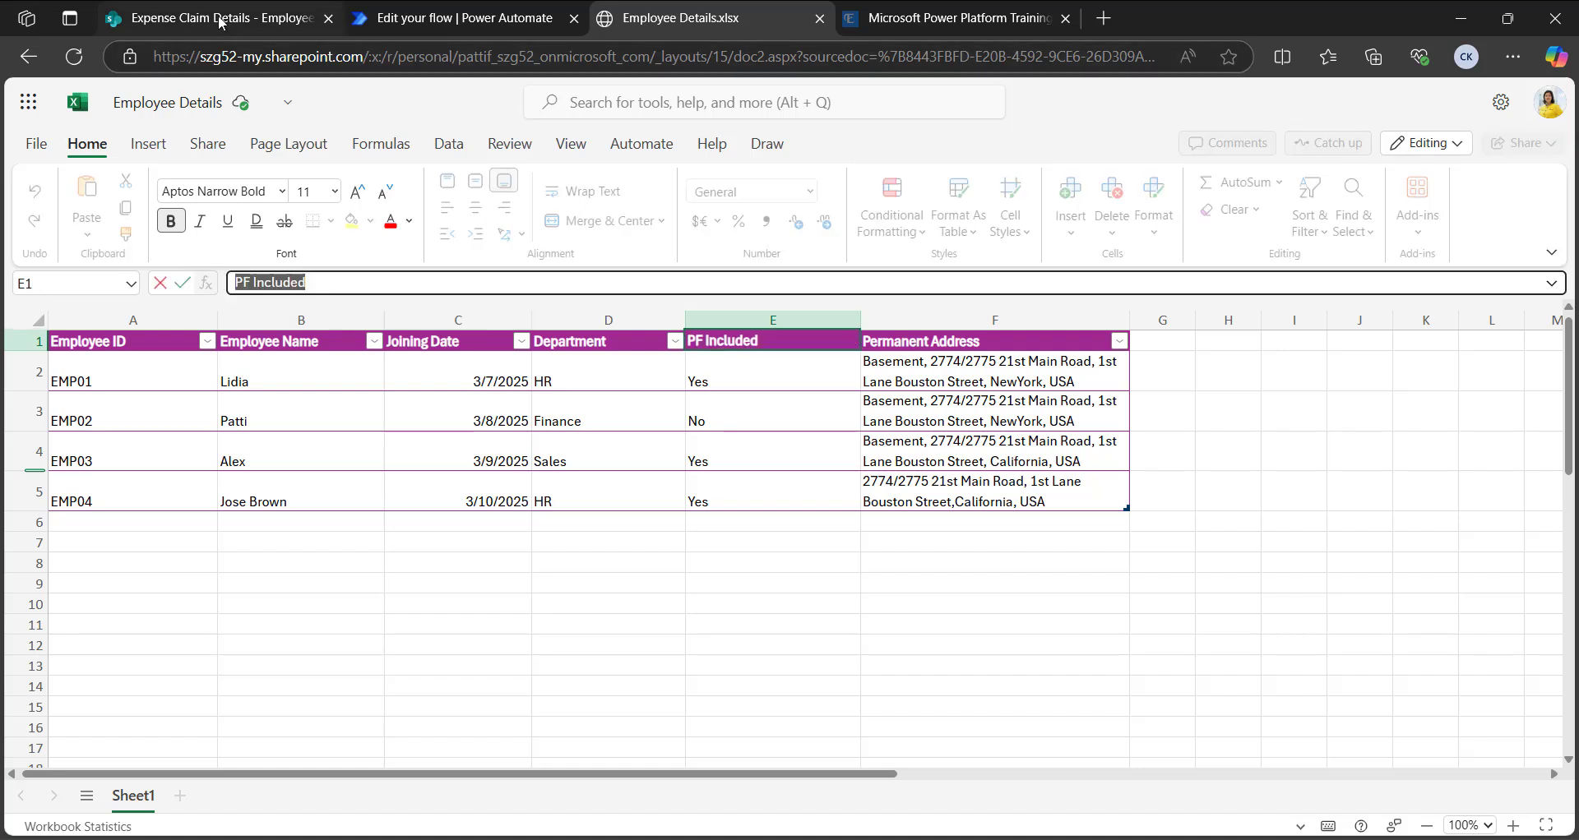
Step: Back in the flow, extend the expression so its condition reads equals(item()?['PF Included'],'Yes')
click(450, 19)
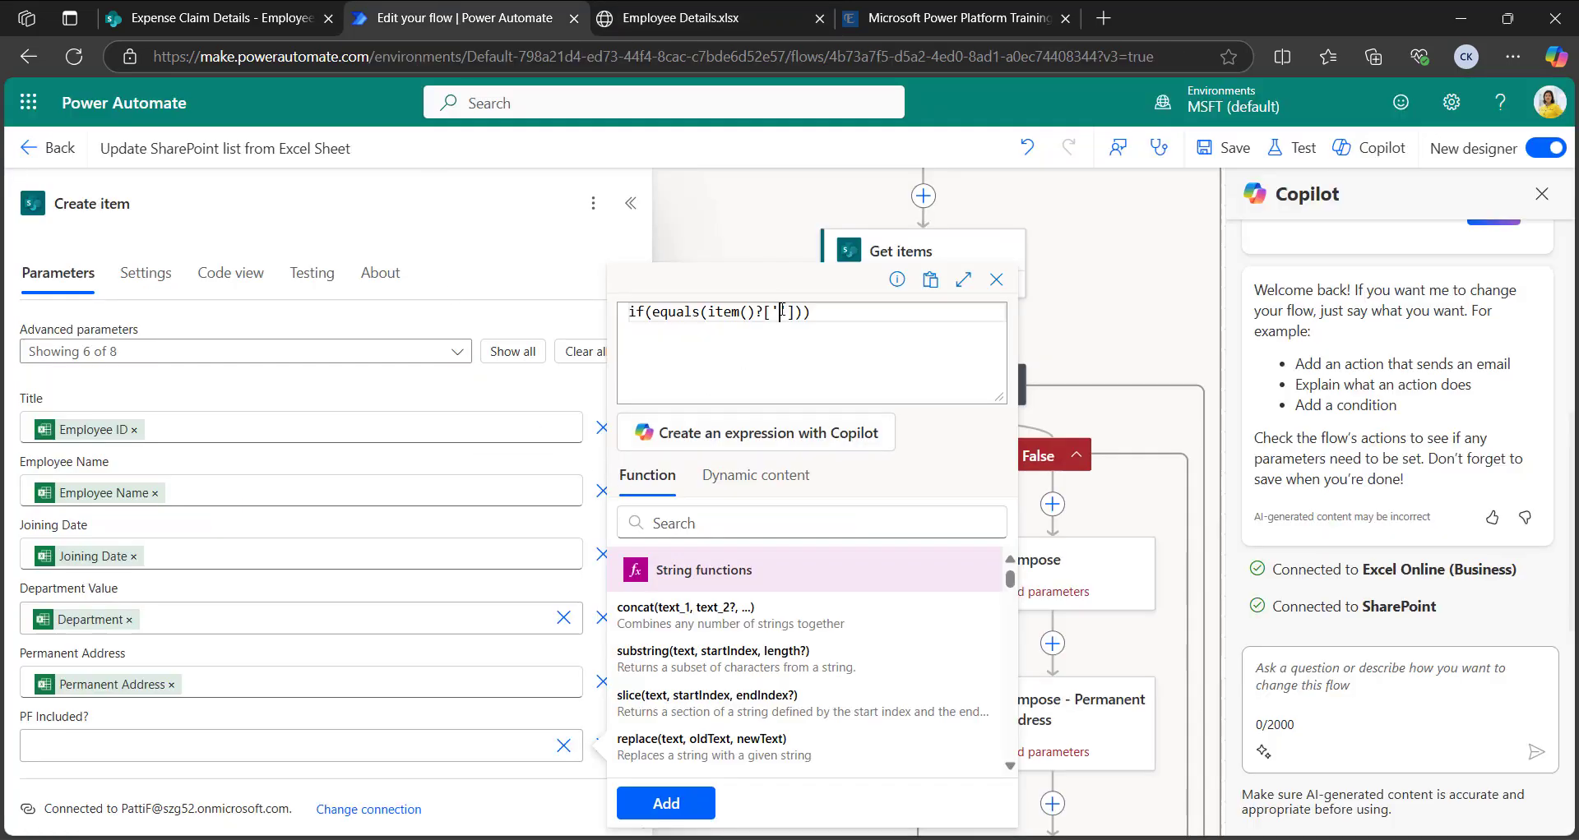
key(ctrl+v)
click(885, 312)
text(,'Yes)
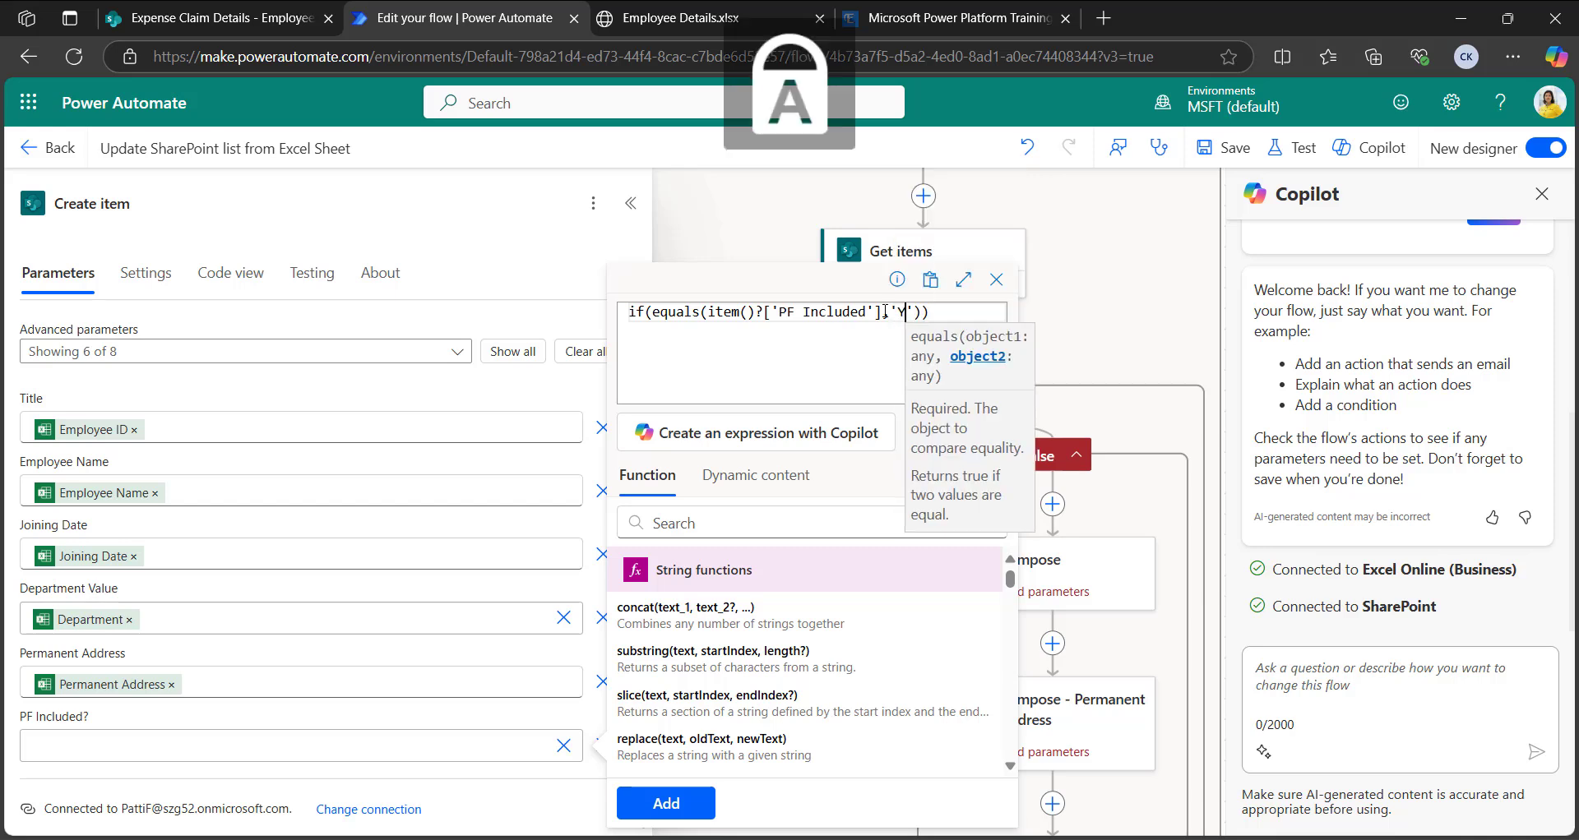
click(938, 312)
text(,)
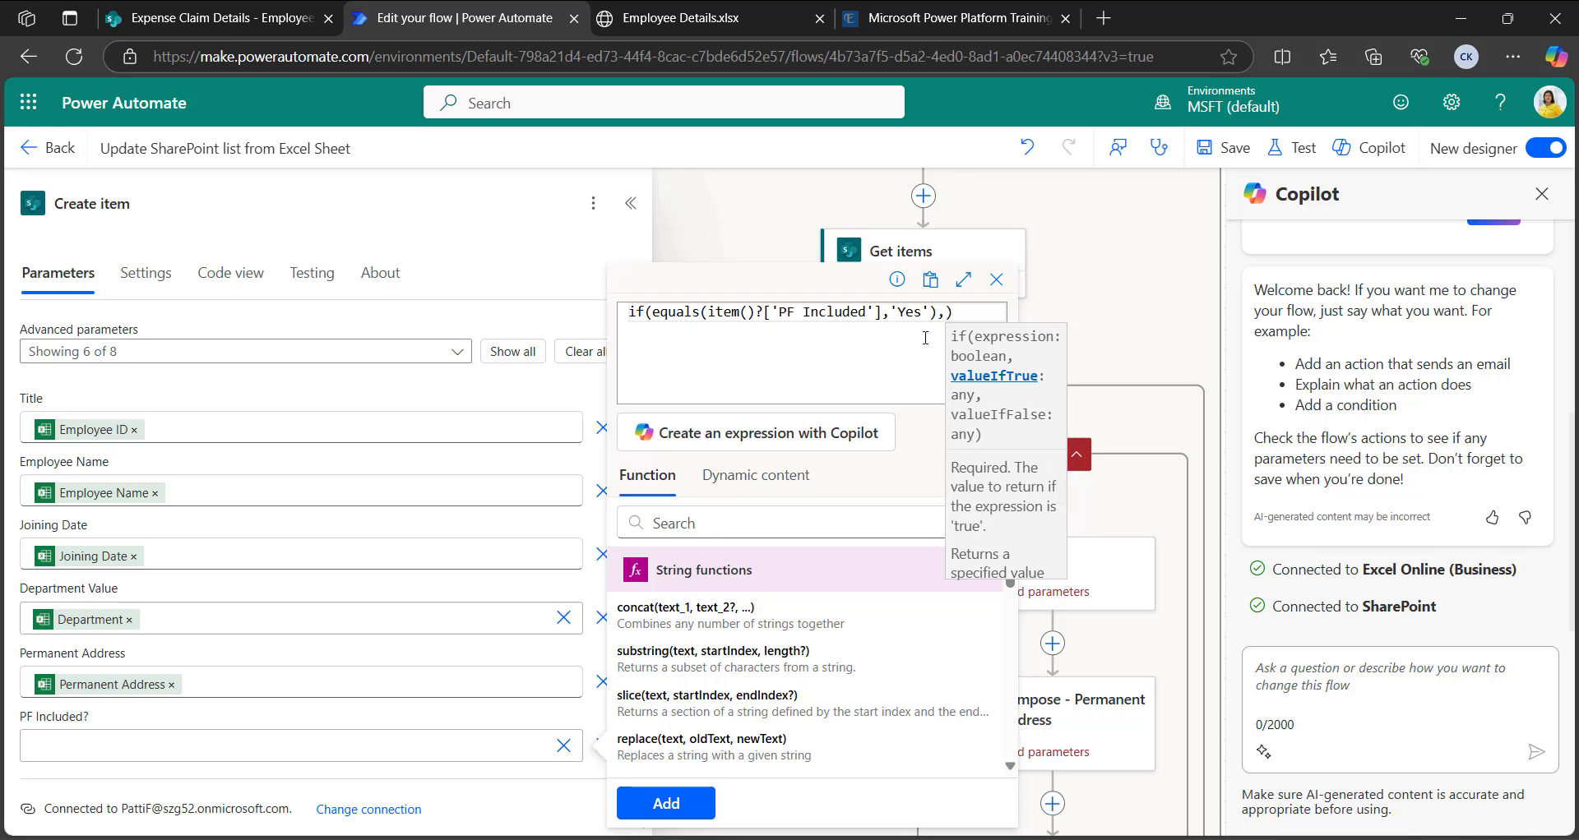
Step: Finish the if expression with true and false as its results and add it to PF Included?
text(tr)
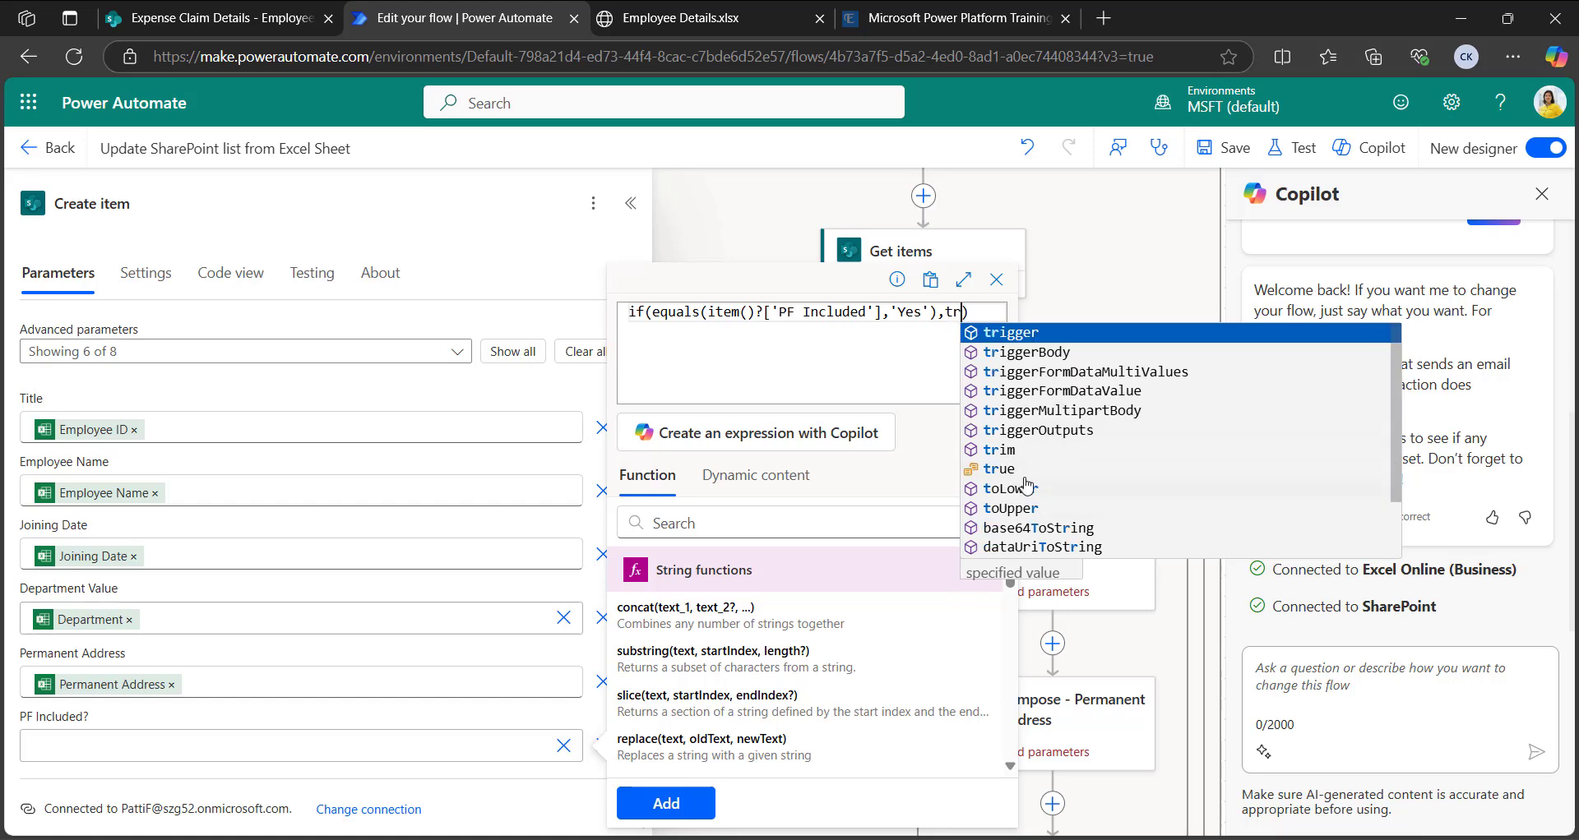
click(1020, 470)
text(,fa)
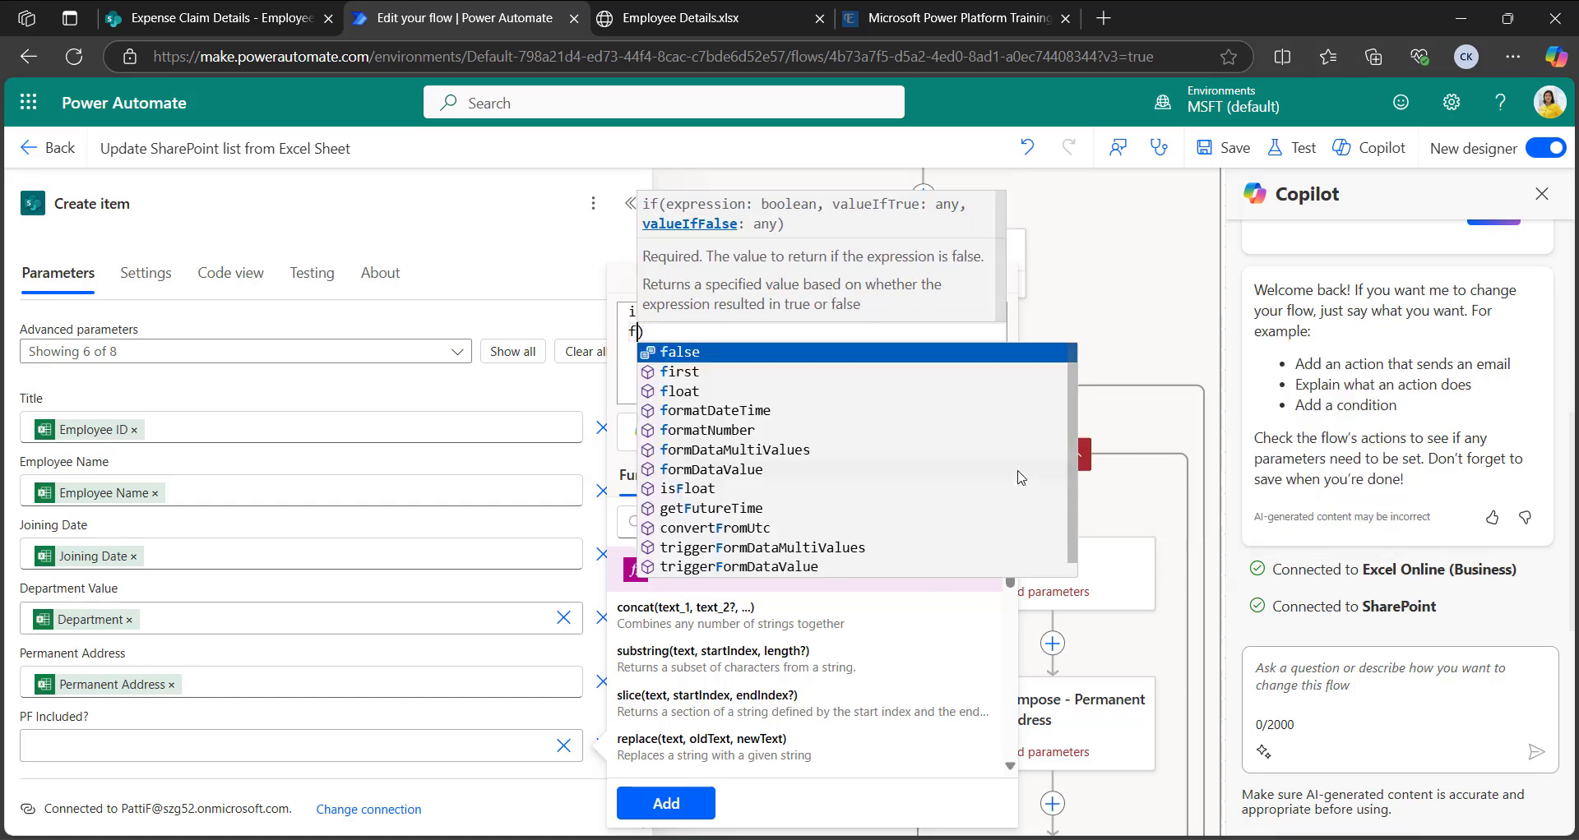
key(Return)
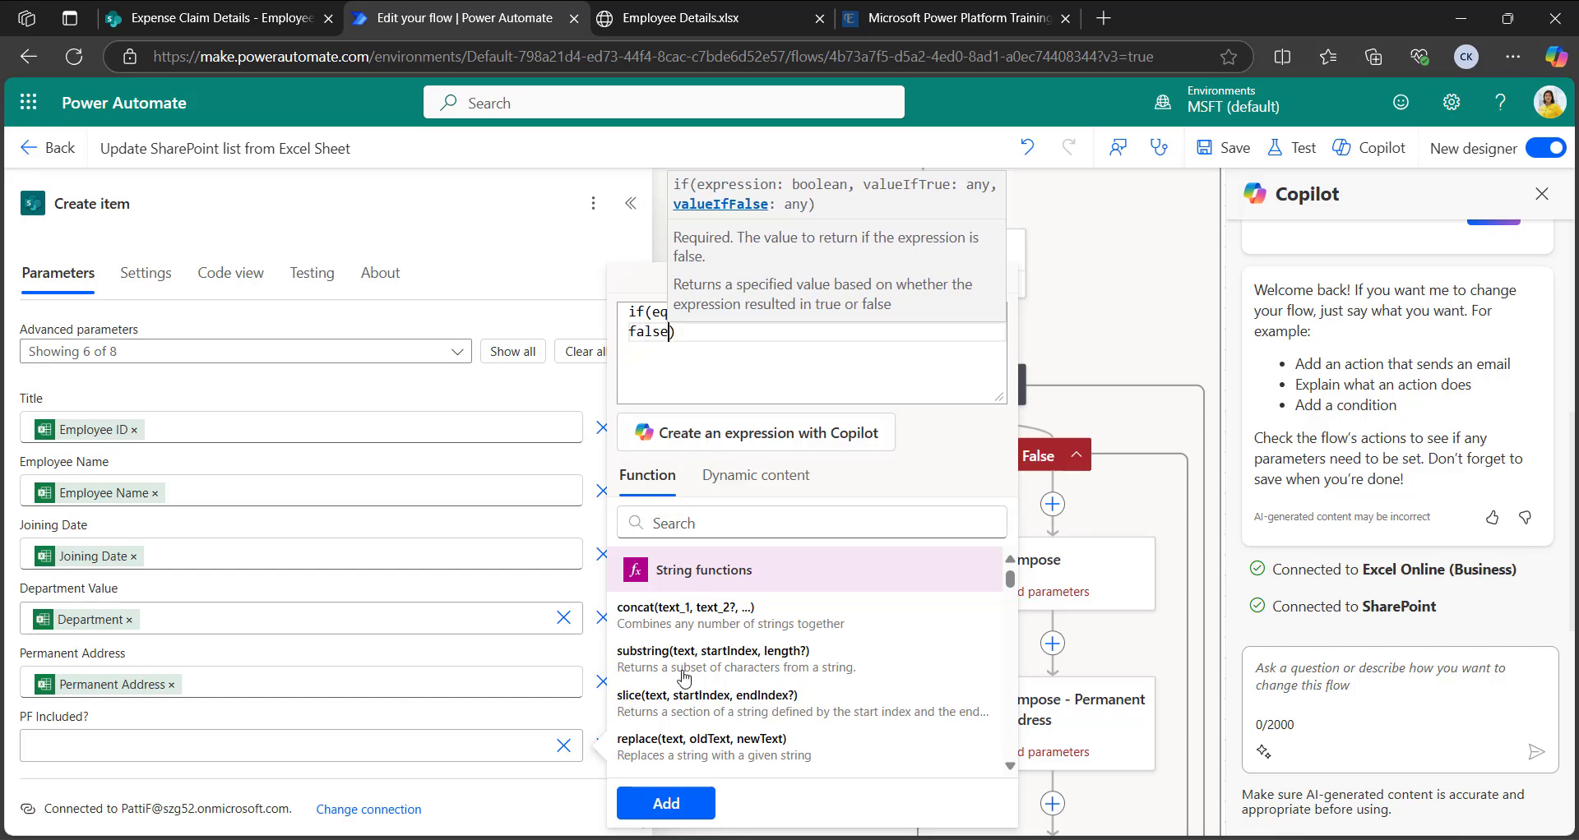
click(675, 804)
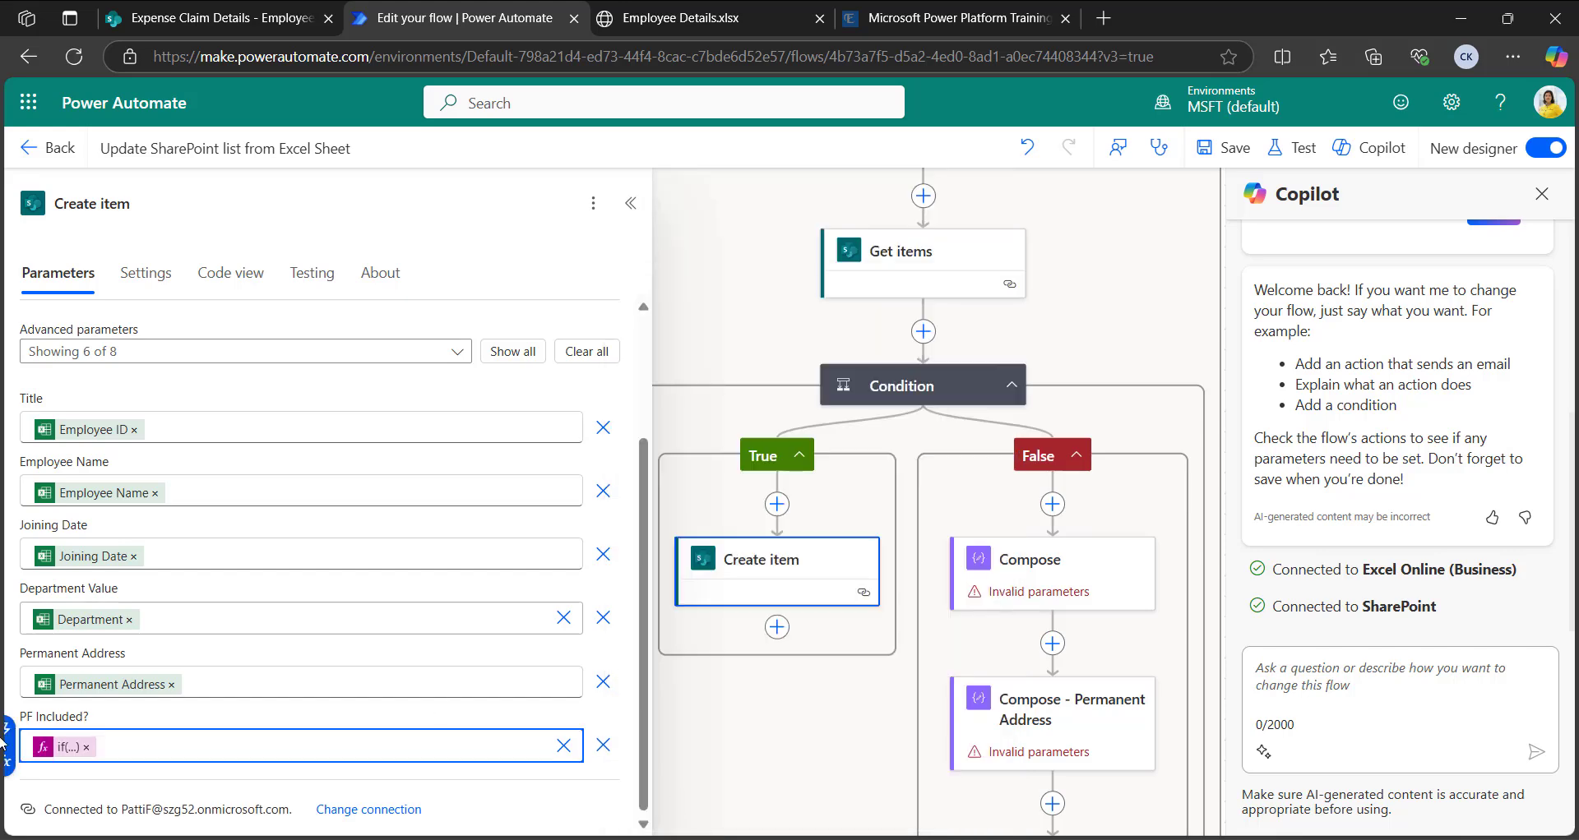
Step: Save the flow and run it as a manual test
key(ctrl+Tab)
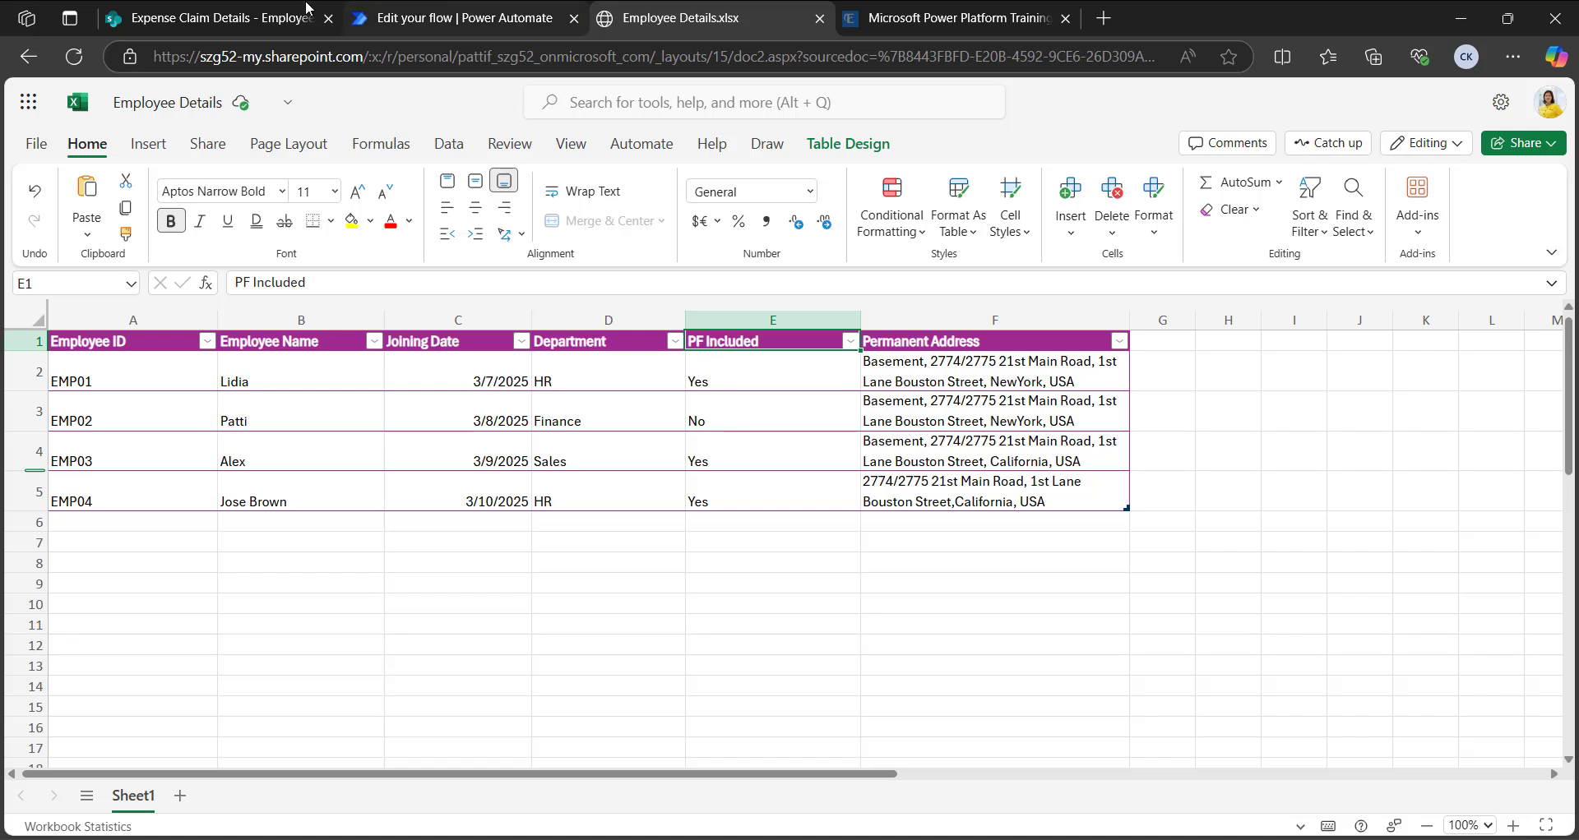
click(451, 17)
scroll(907, 509, up, 1)
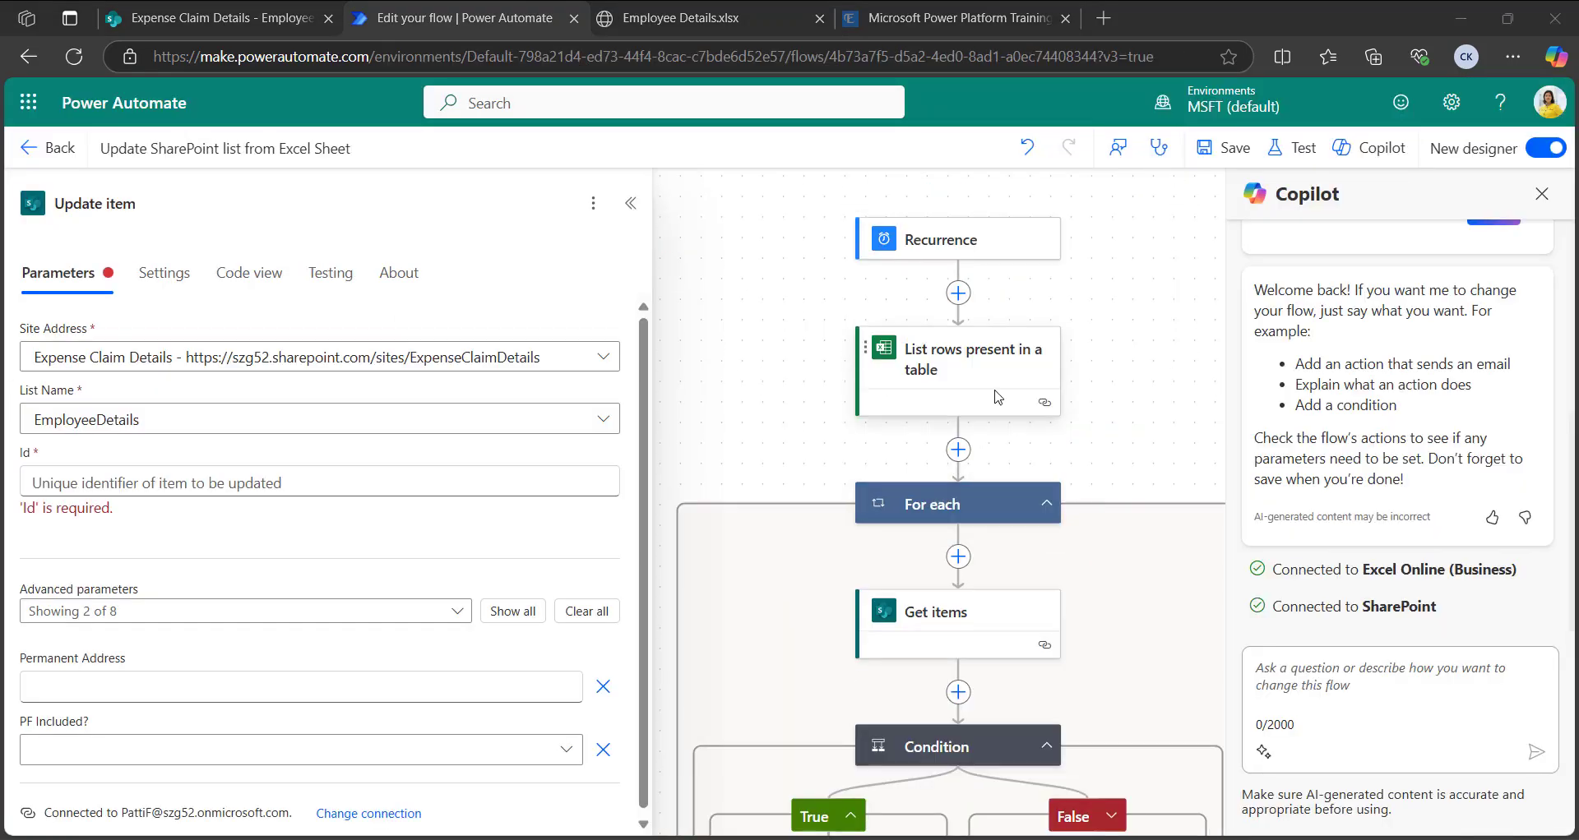
scroll(1018, 434, down, 3)
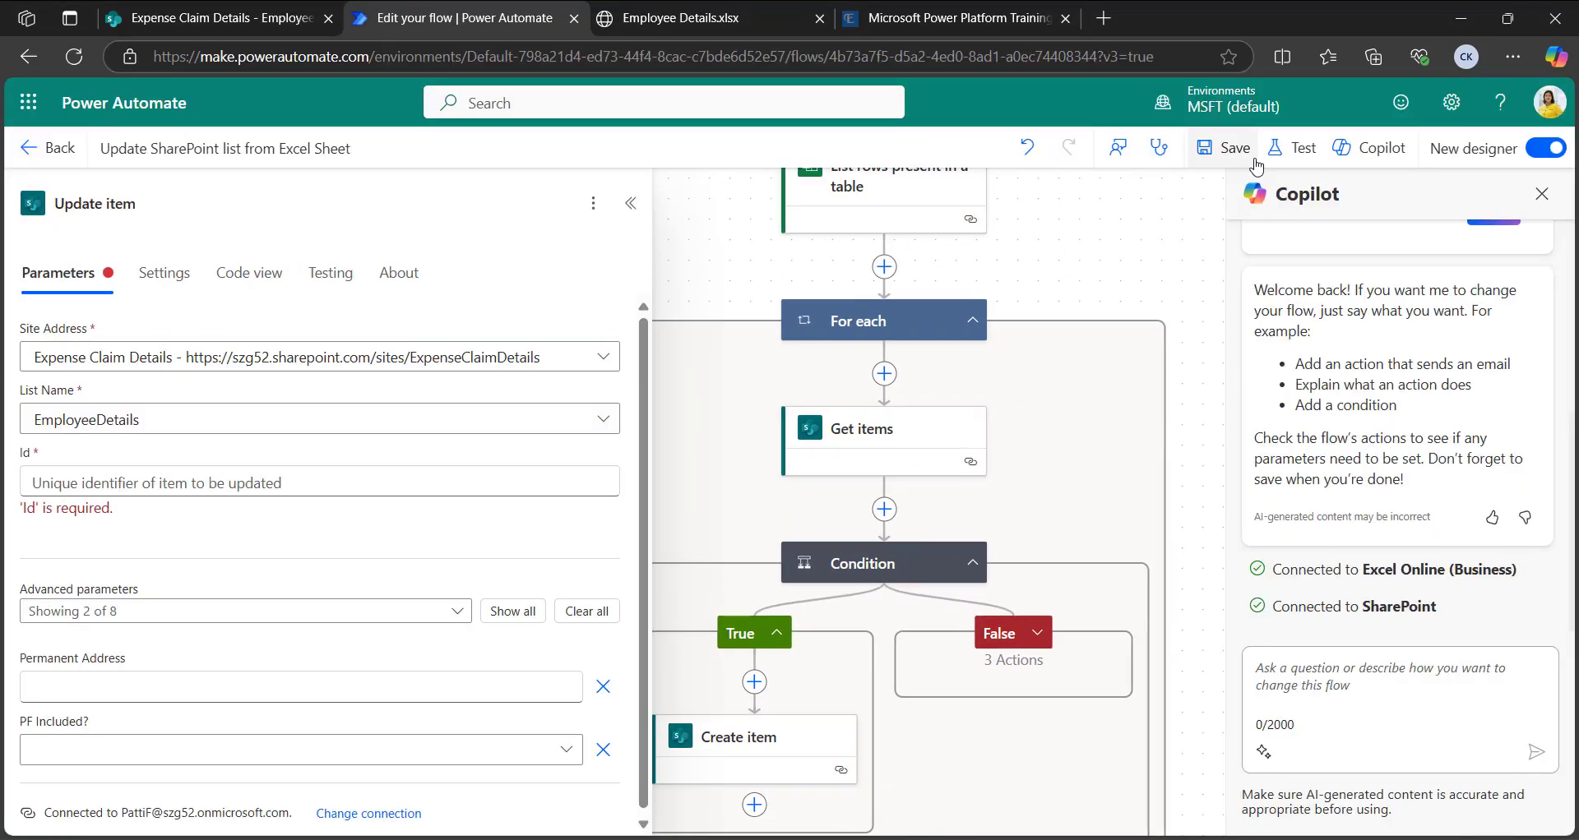
click(1230, 149)
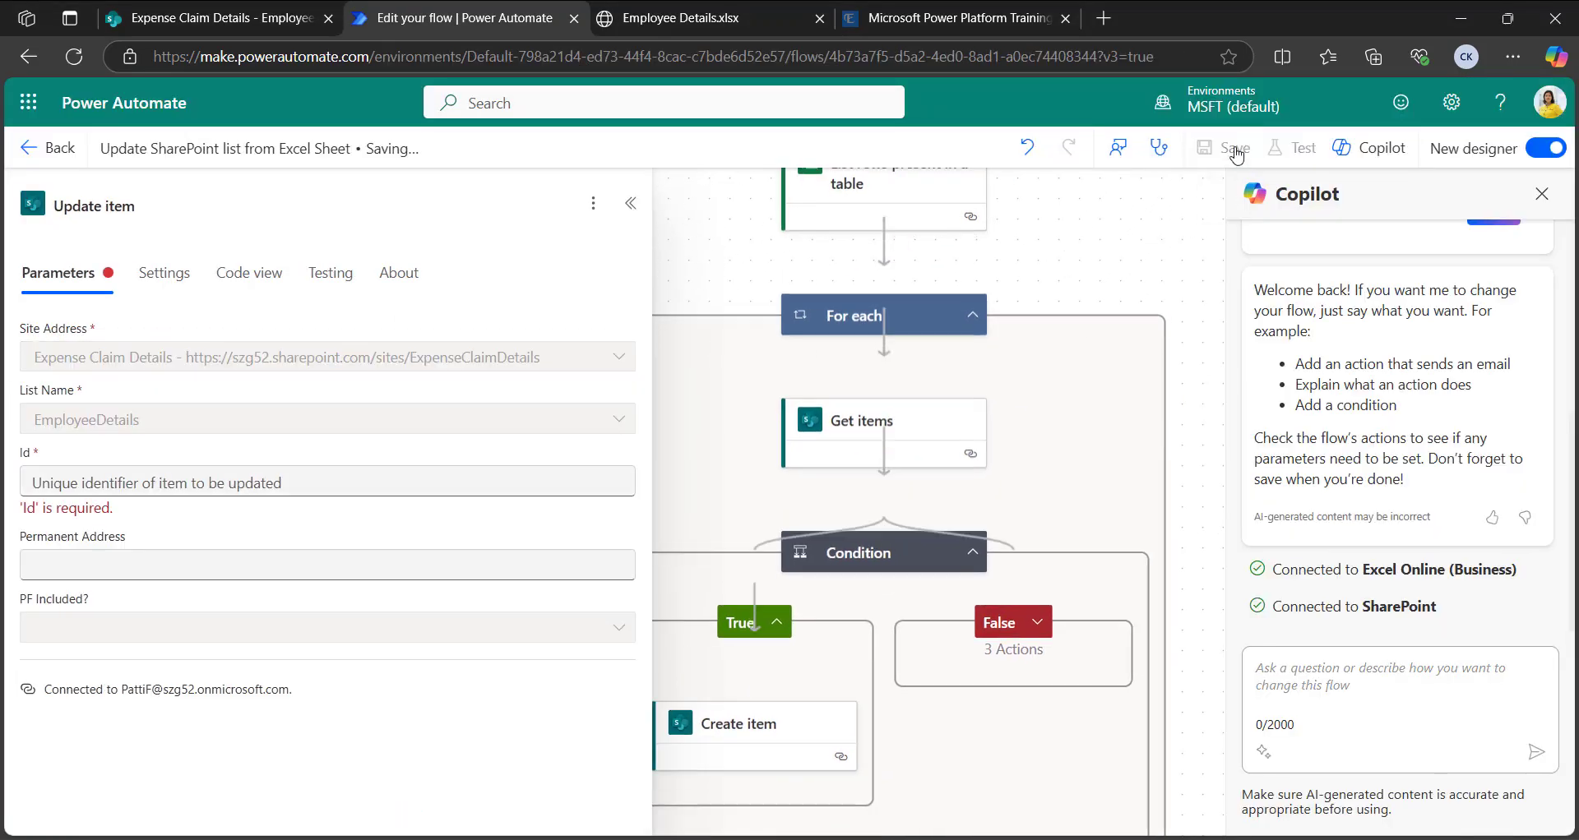
click(1302, 150)
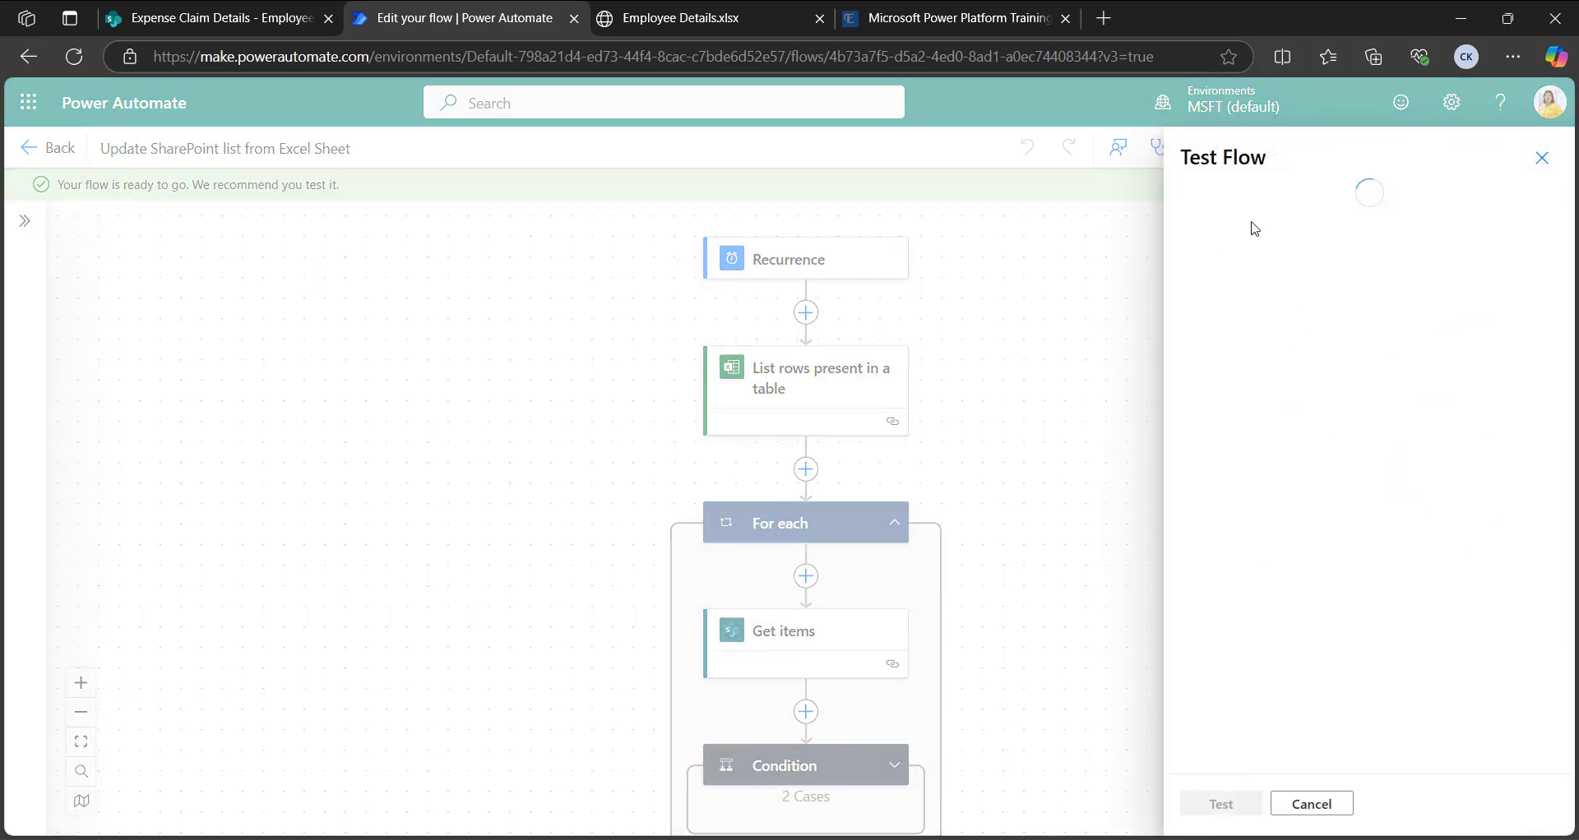
click(1193, 201)
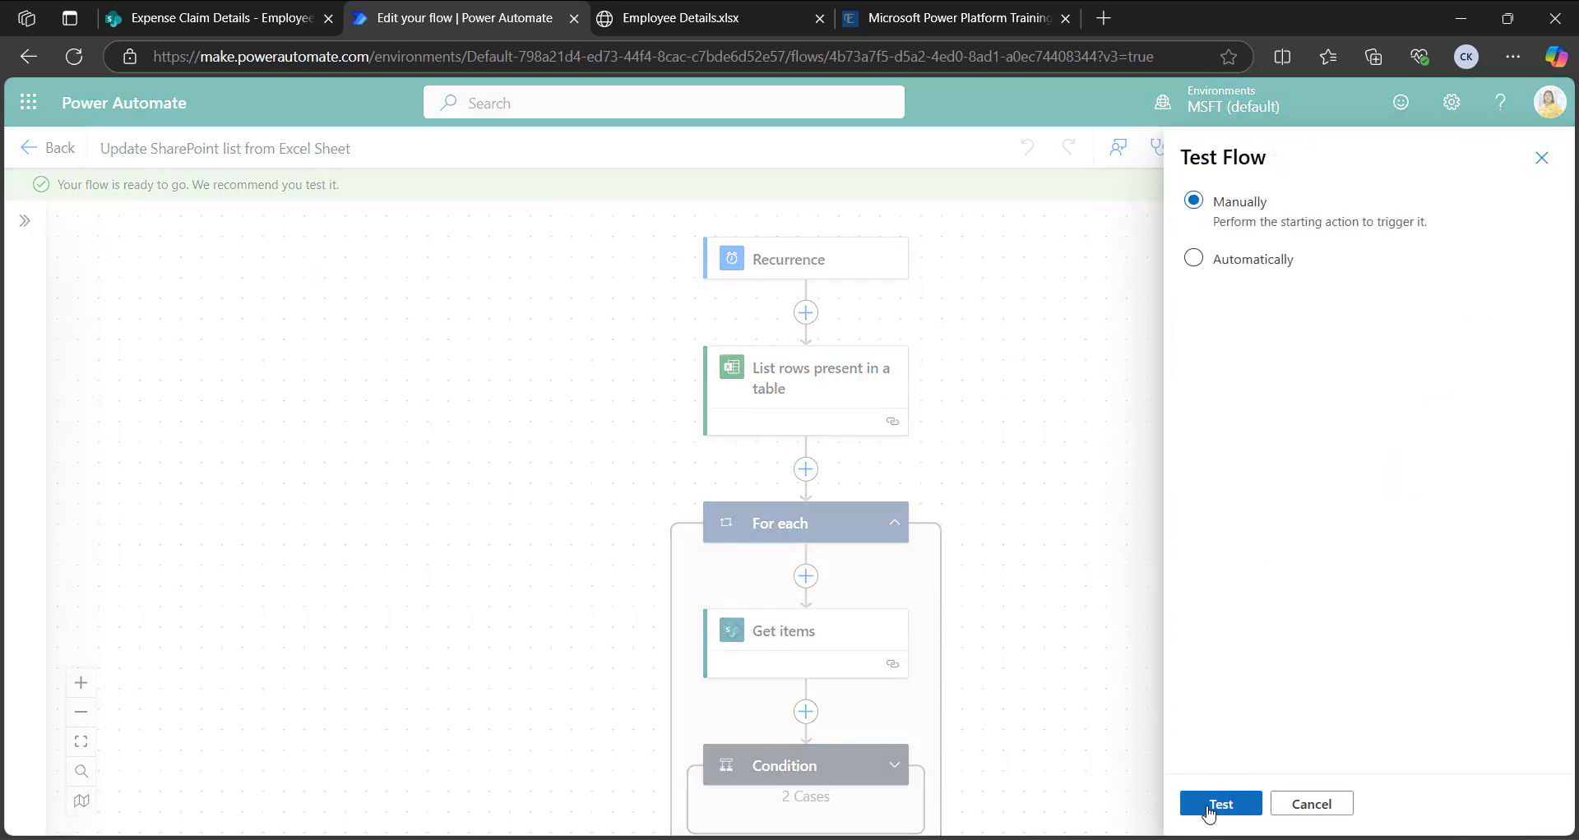
click(1215, 805)
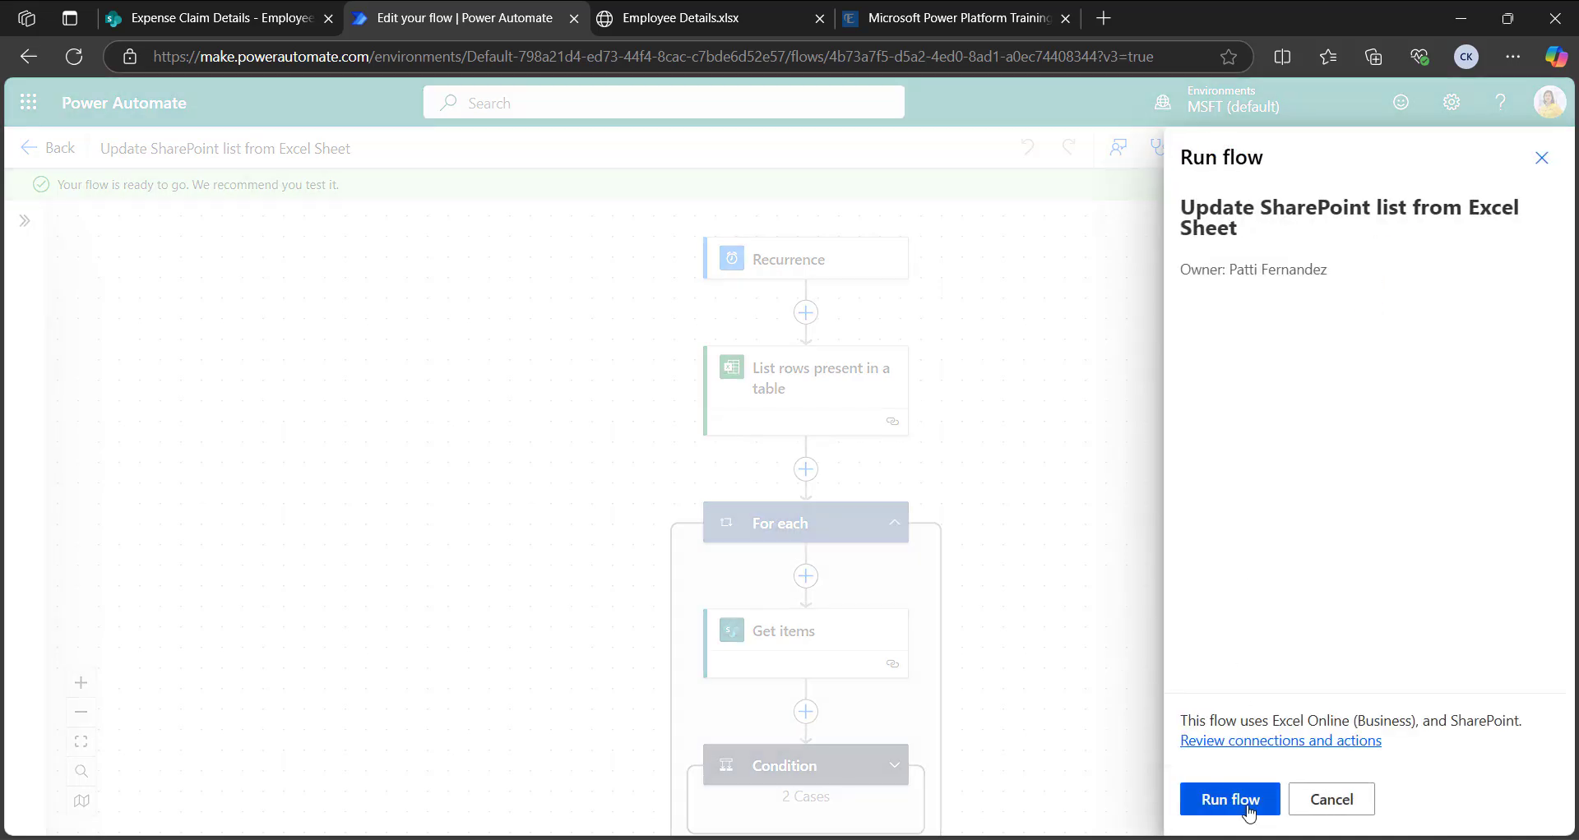
click(1245, 803)
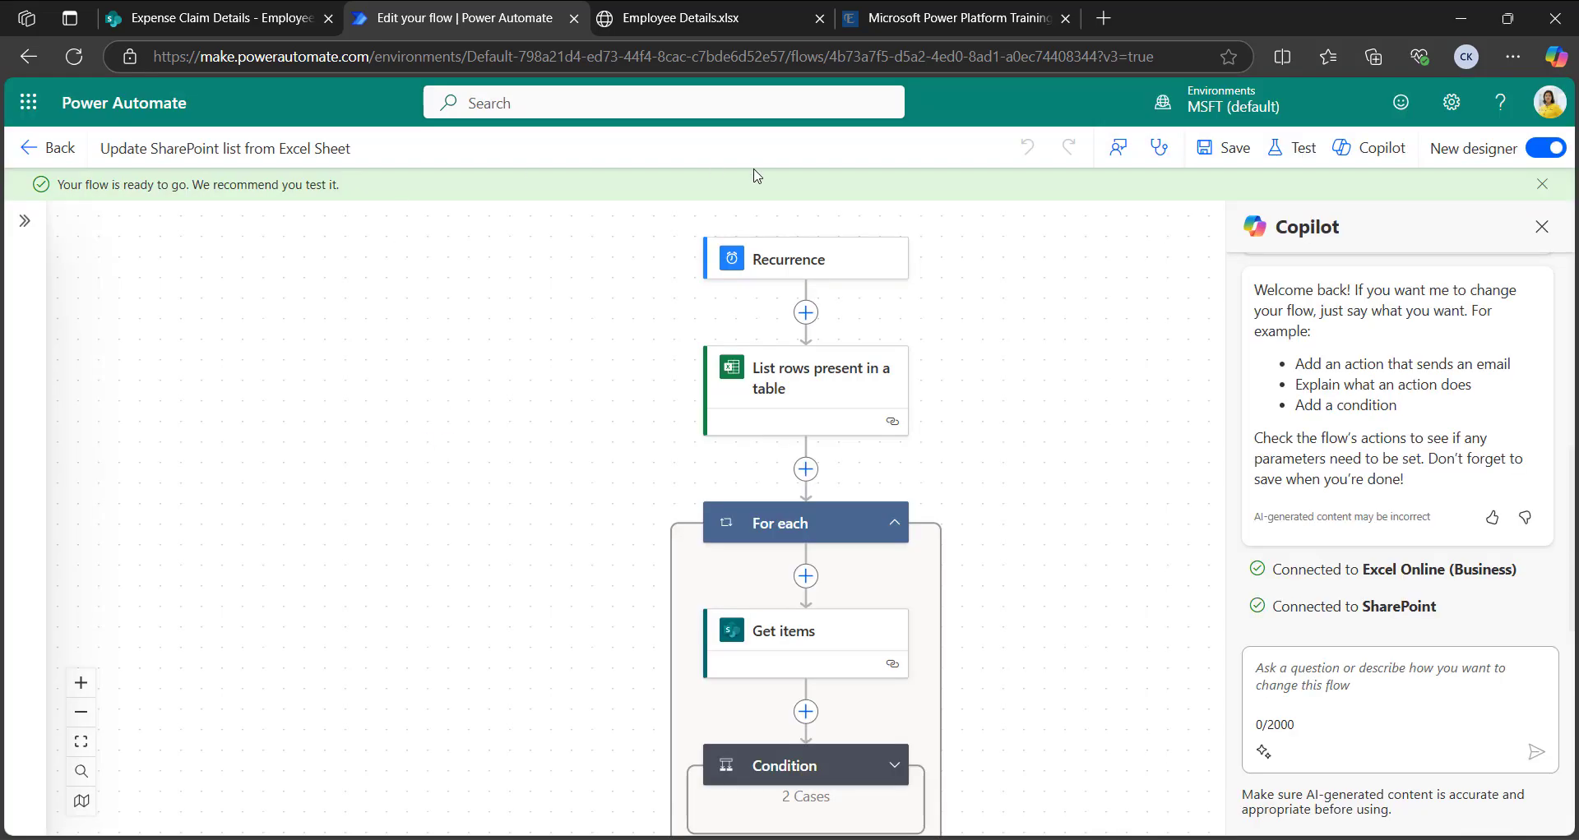
Step: Switch to the free Microsoft Power Platform training course page on enjoysharepoint.com
click(921, 16)
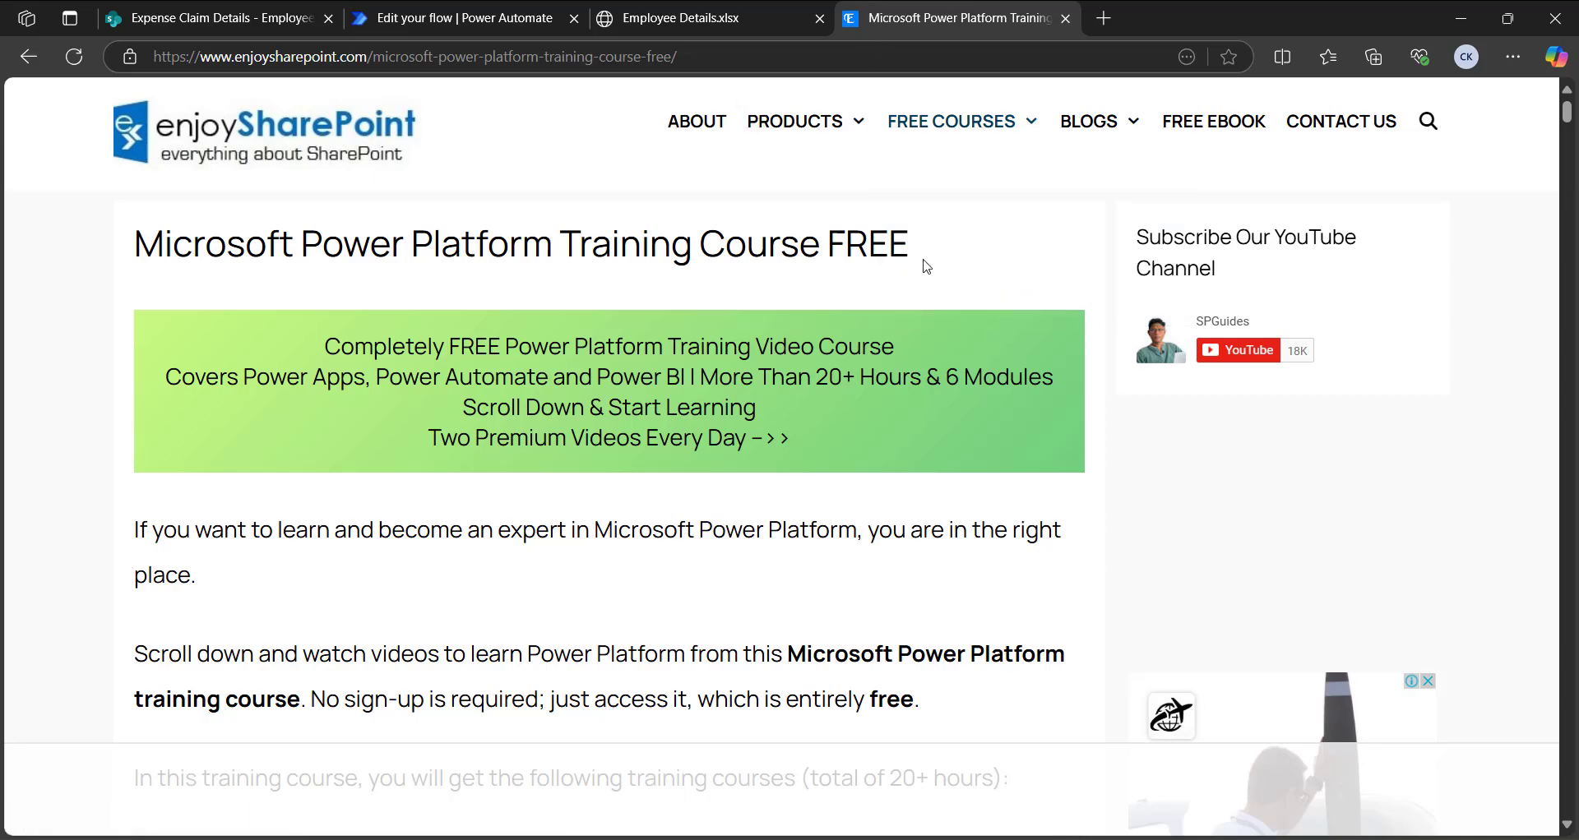
Step: Look through the lessons of the free Microsoft Power Platform training course page
scroll(927, 266, down, 1)
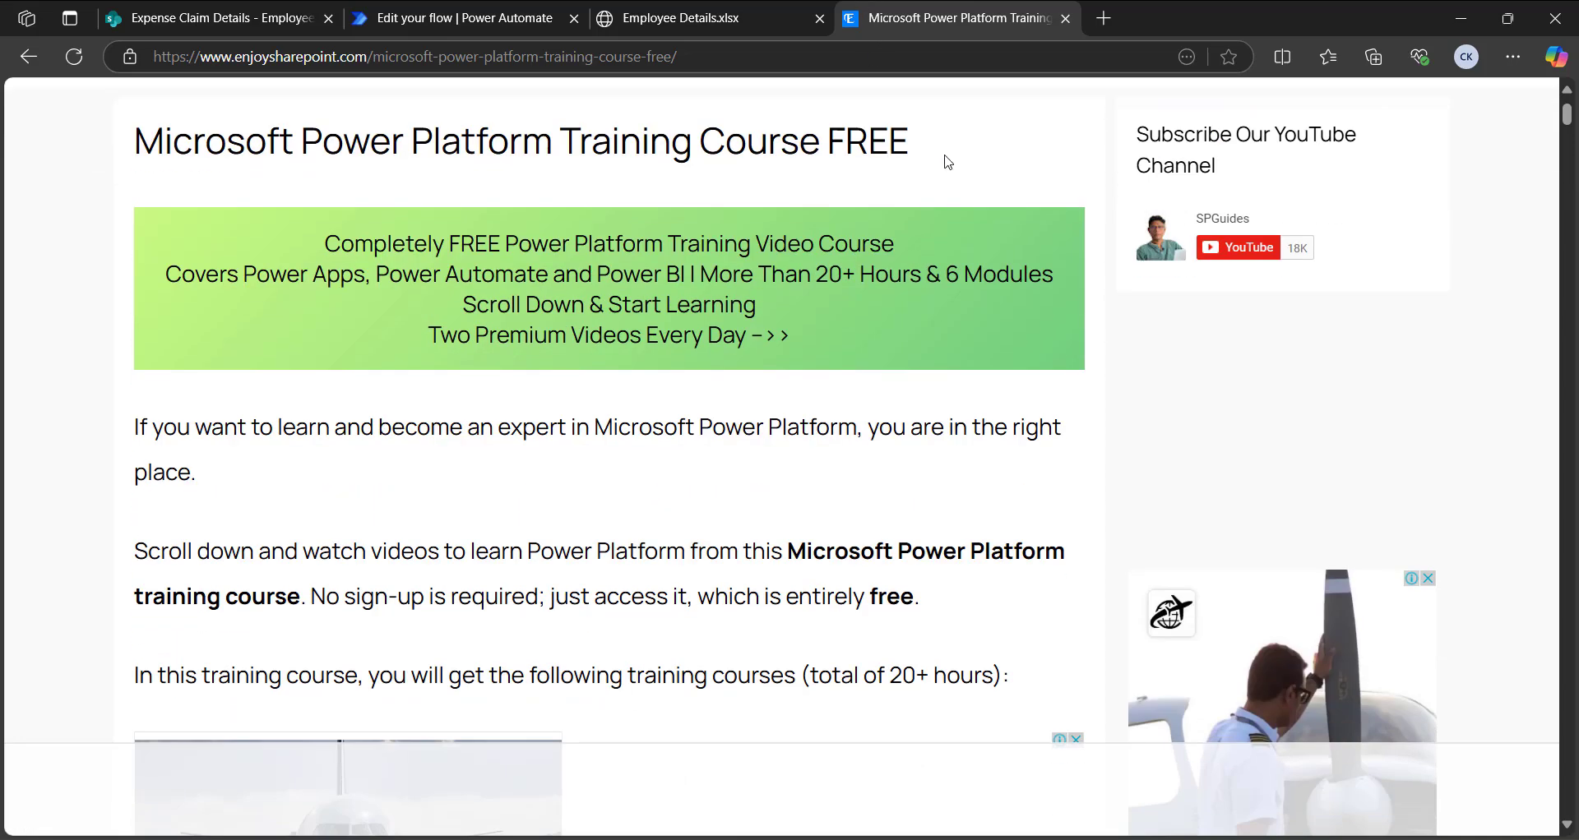
scroll(943, 196, down, 9)
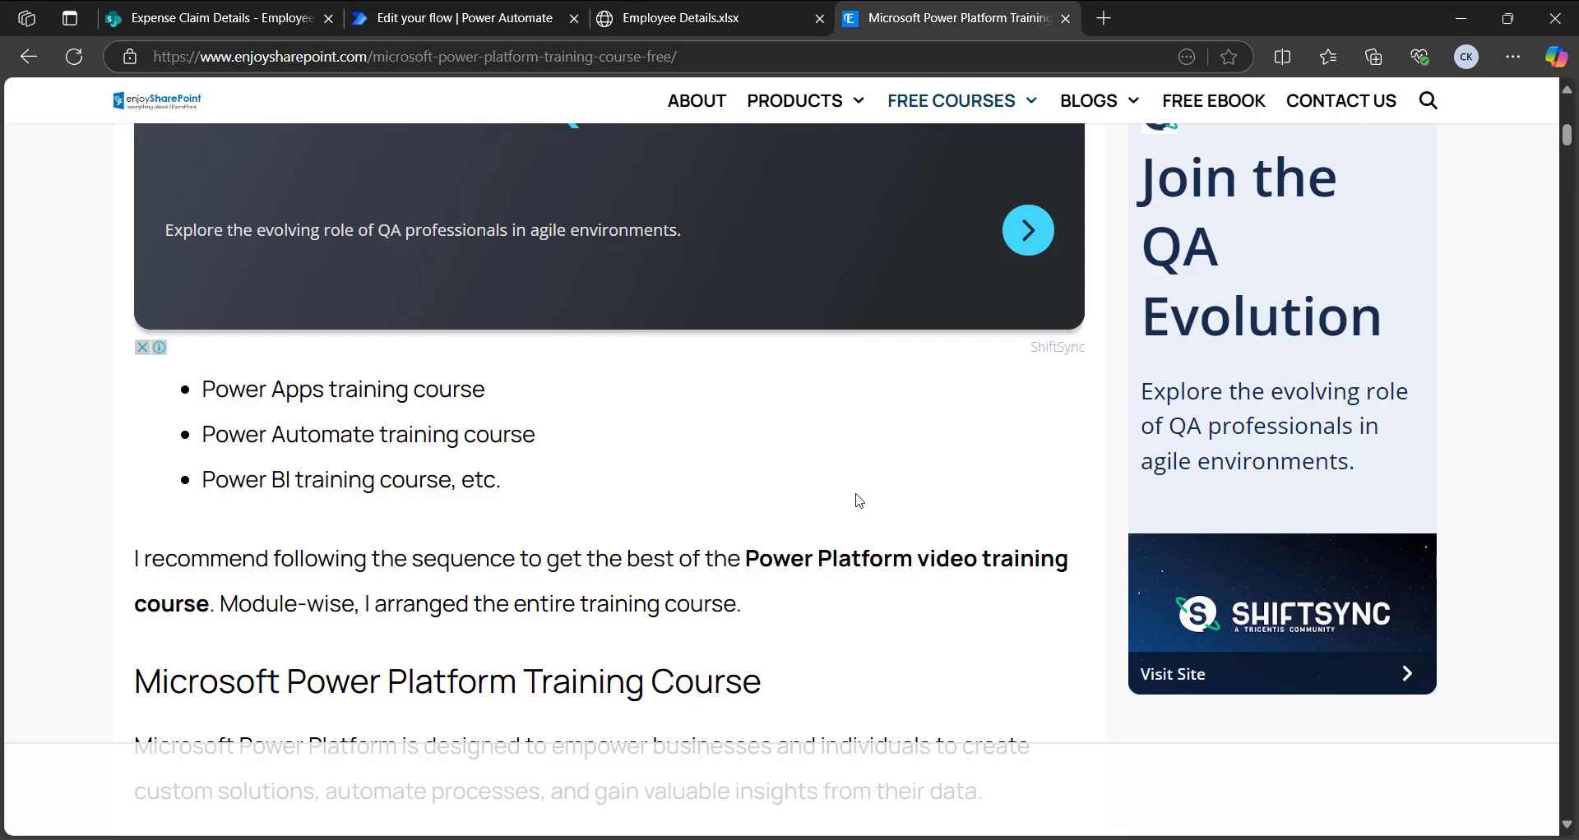
scroll(855, 502, down, 3)
scroll(858, 528, down, 11)
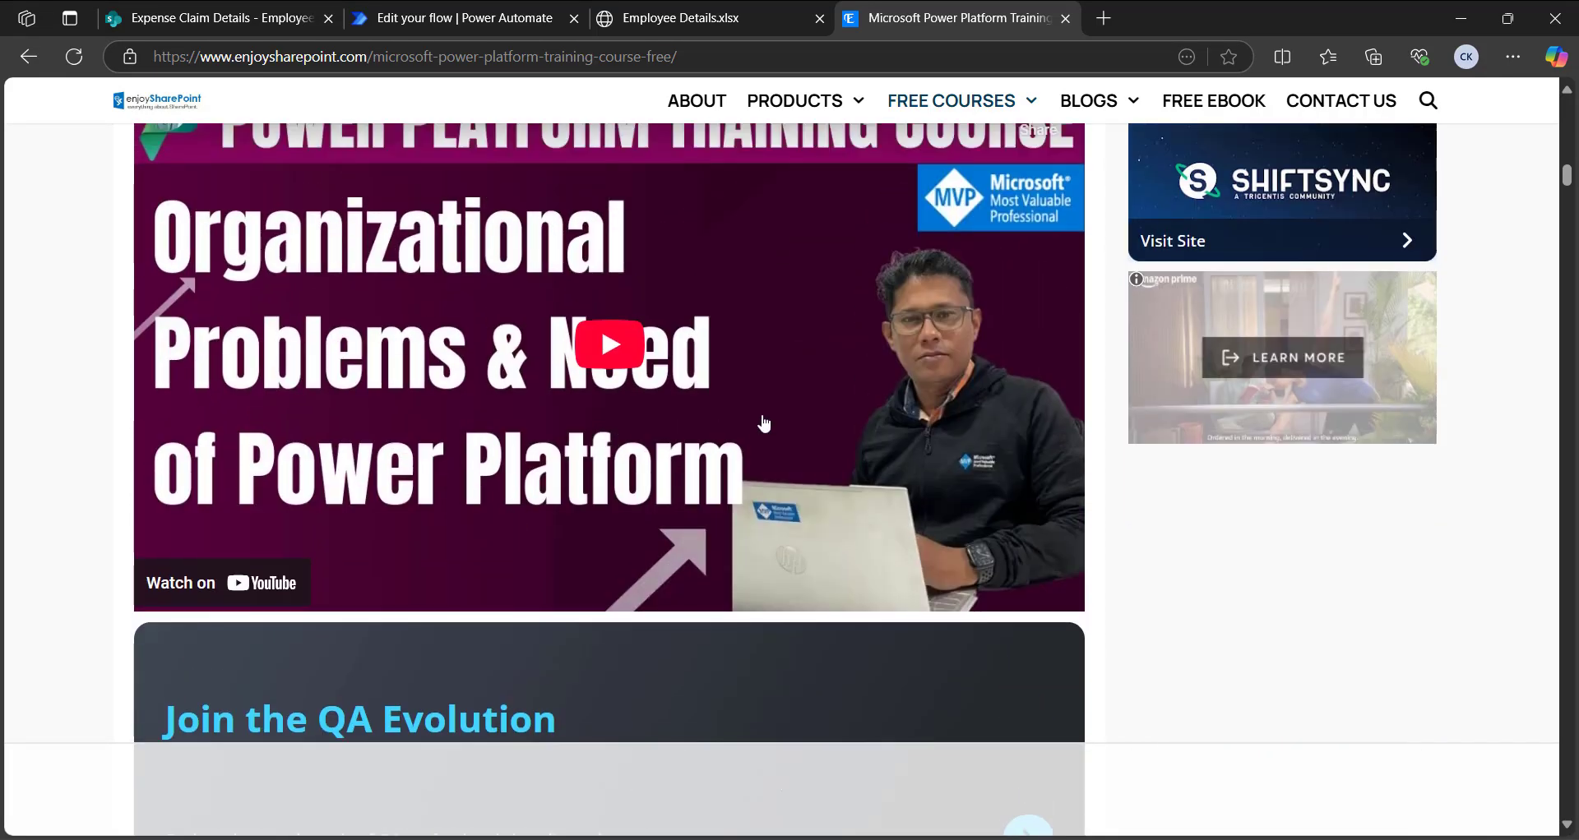
scroll(758, 430, down, 6)
scroll(765, 543, down, 20)
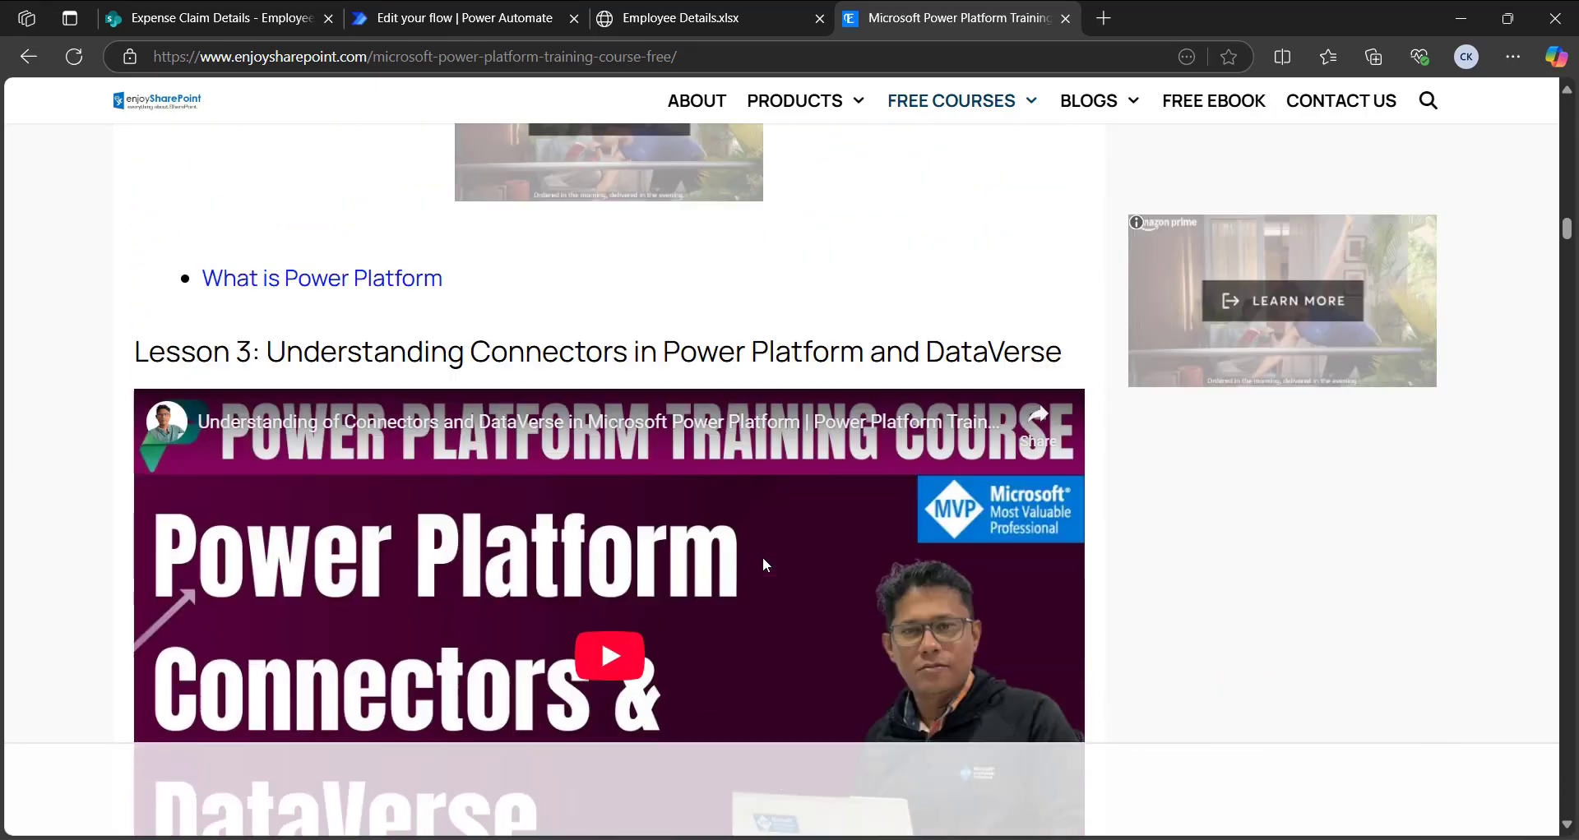
scroll(715, 608, down, 5)
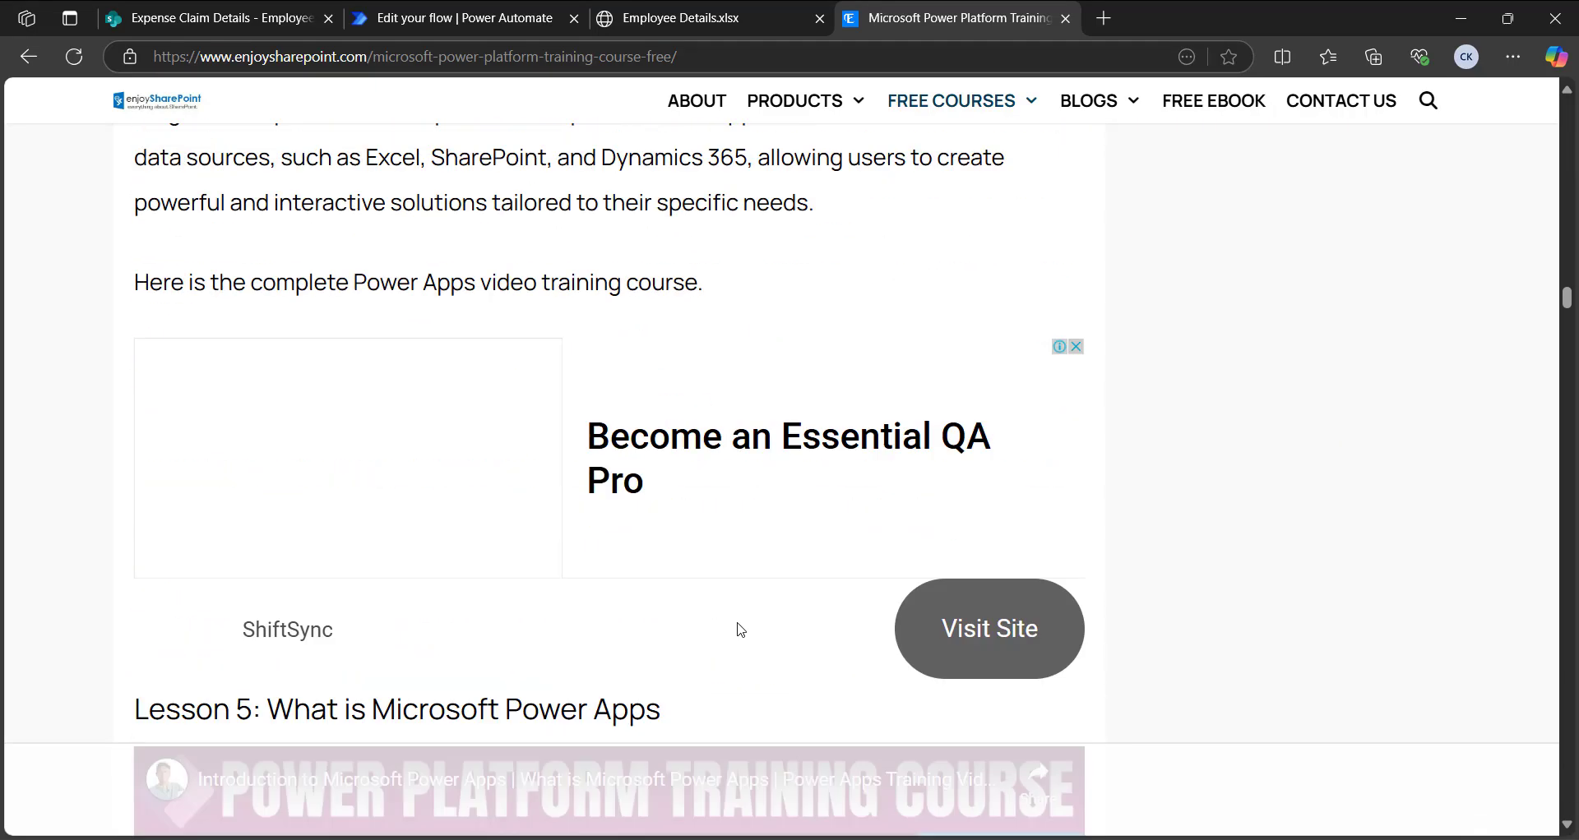
scroll(741, 630, up, 20)
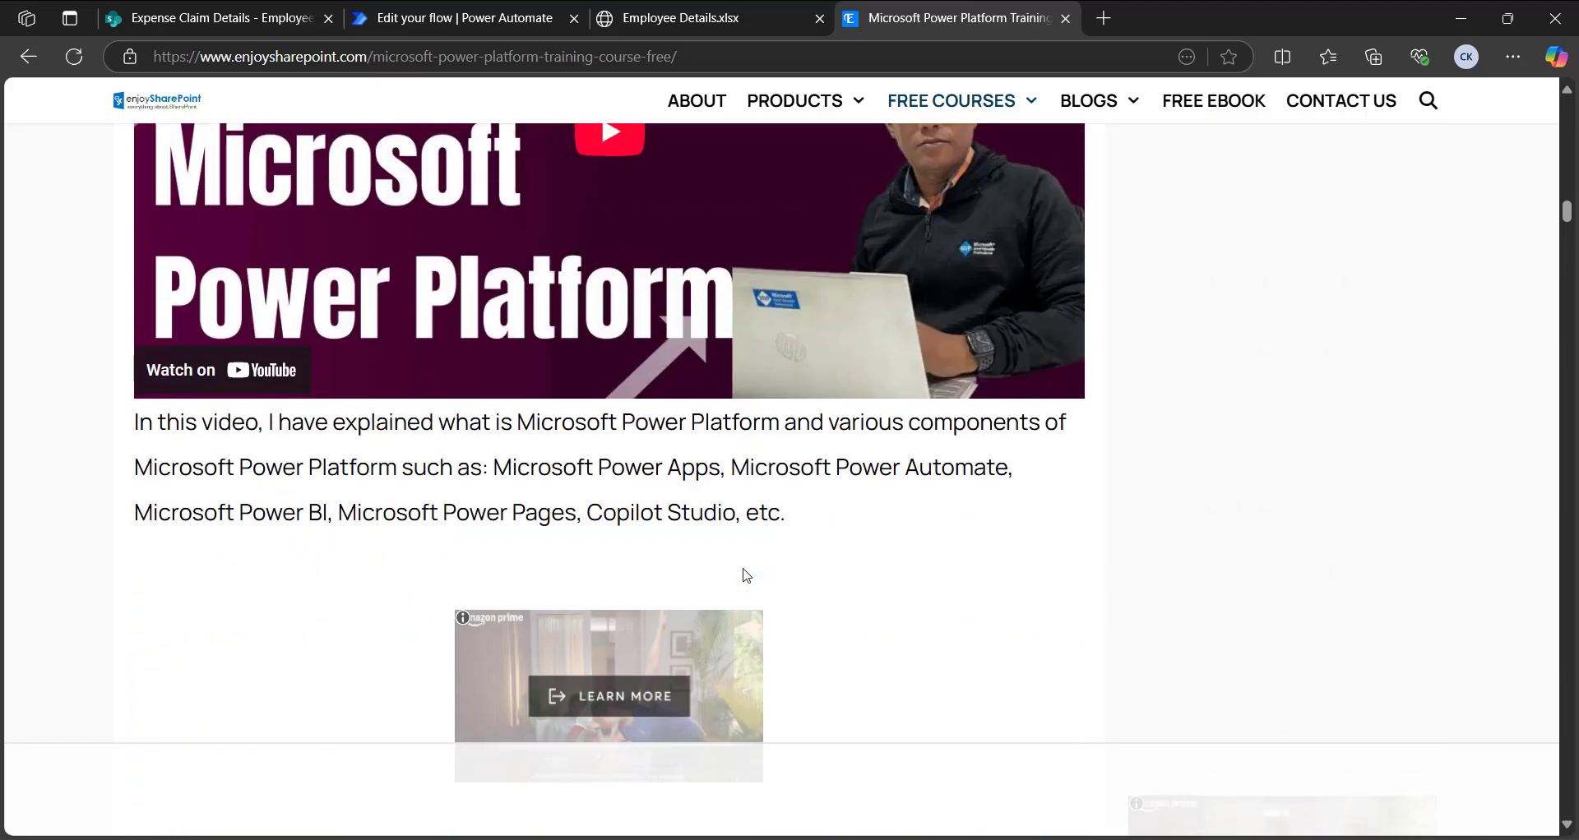
scroll(747, 576, up, 12)
scroll(624, 493, down, 8)
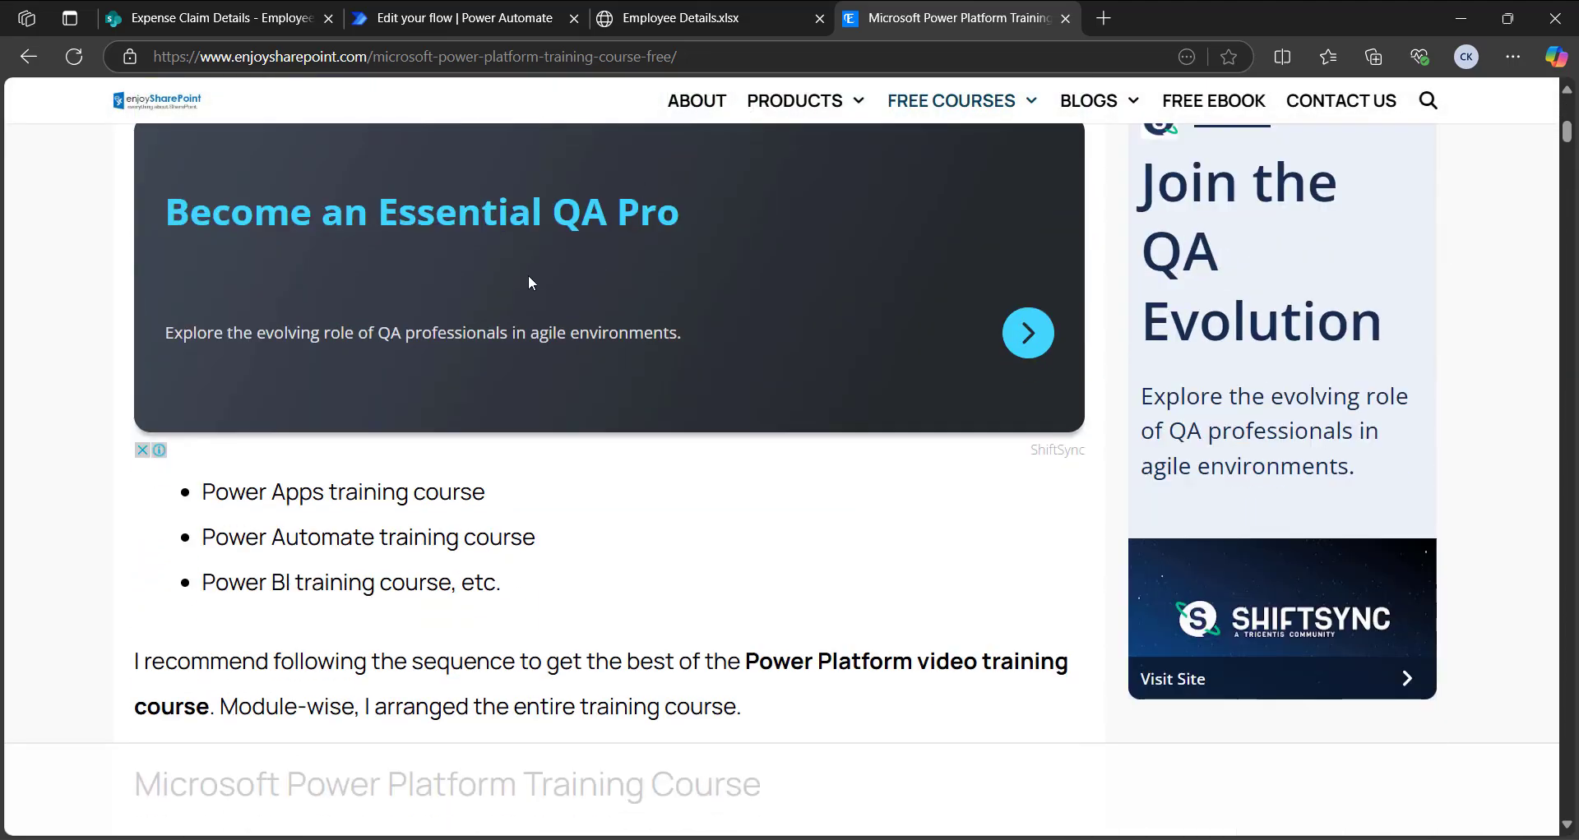
scroll(885, 574, up, 7)
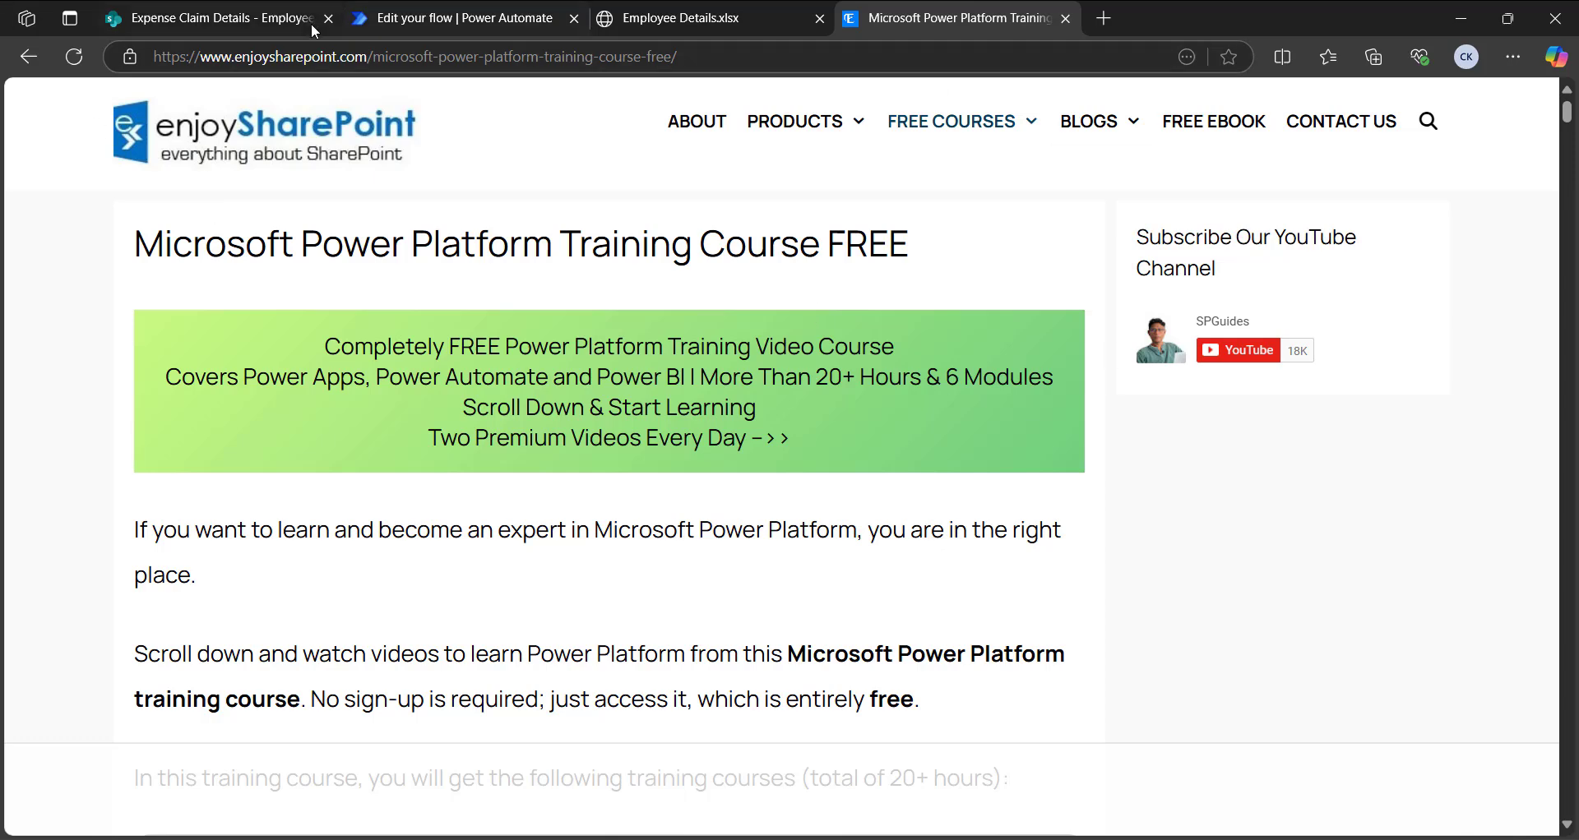
Step: Check the completed flow run, and reload the EmployeeDetails list on the Expense Claim Details site to examine its items
click(451, 18)
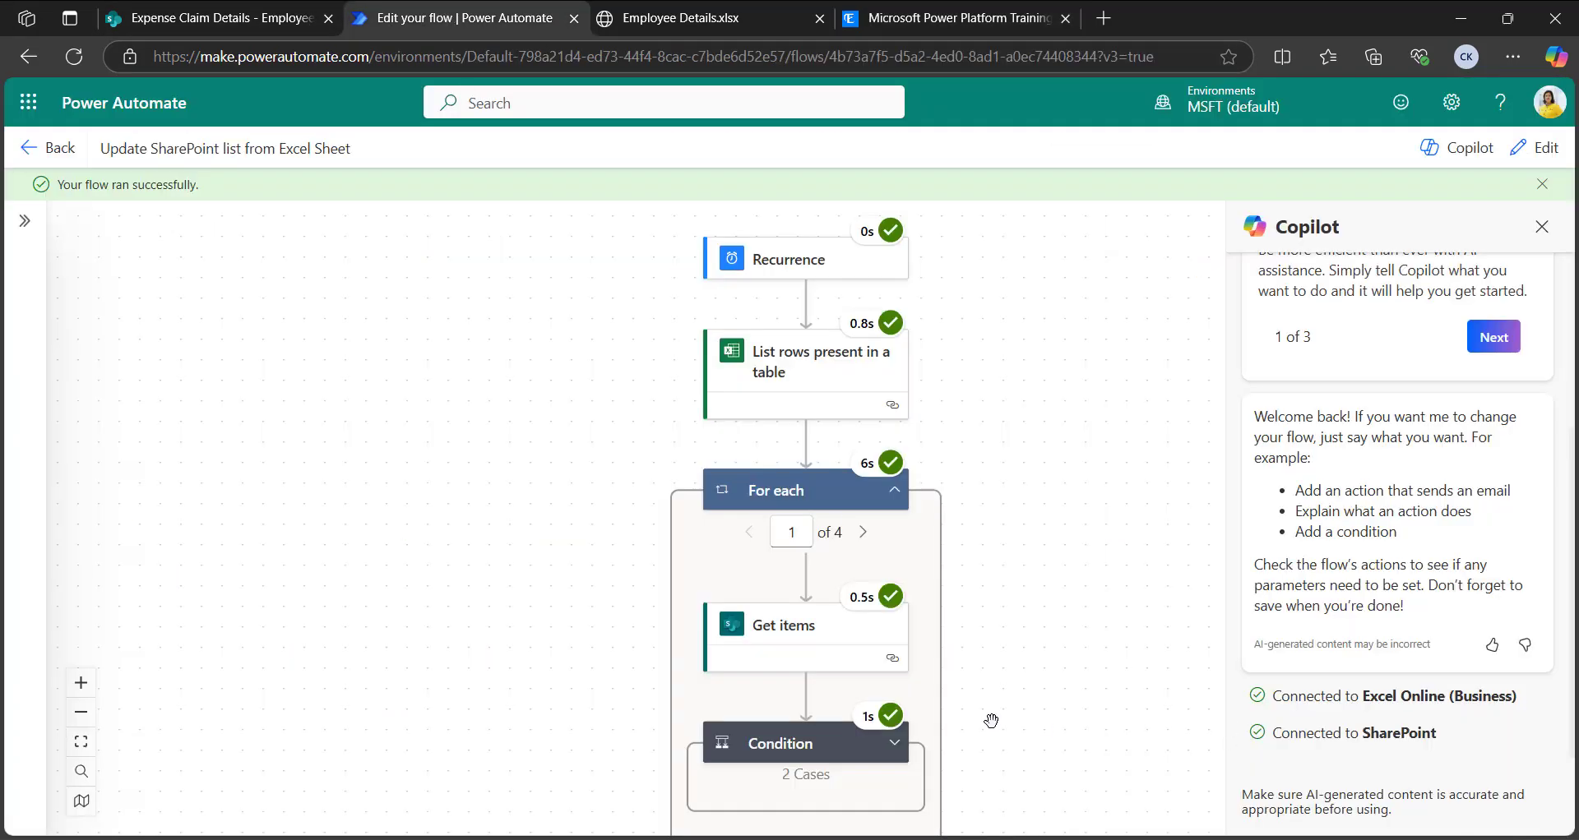
scroll(990, 703, down, 1)
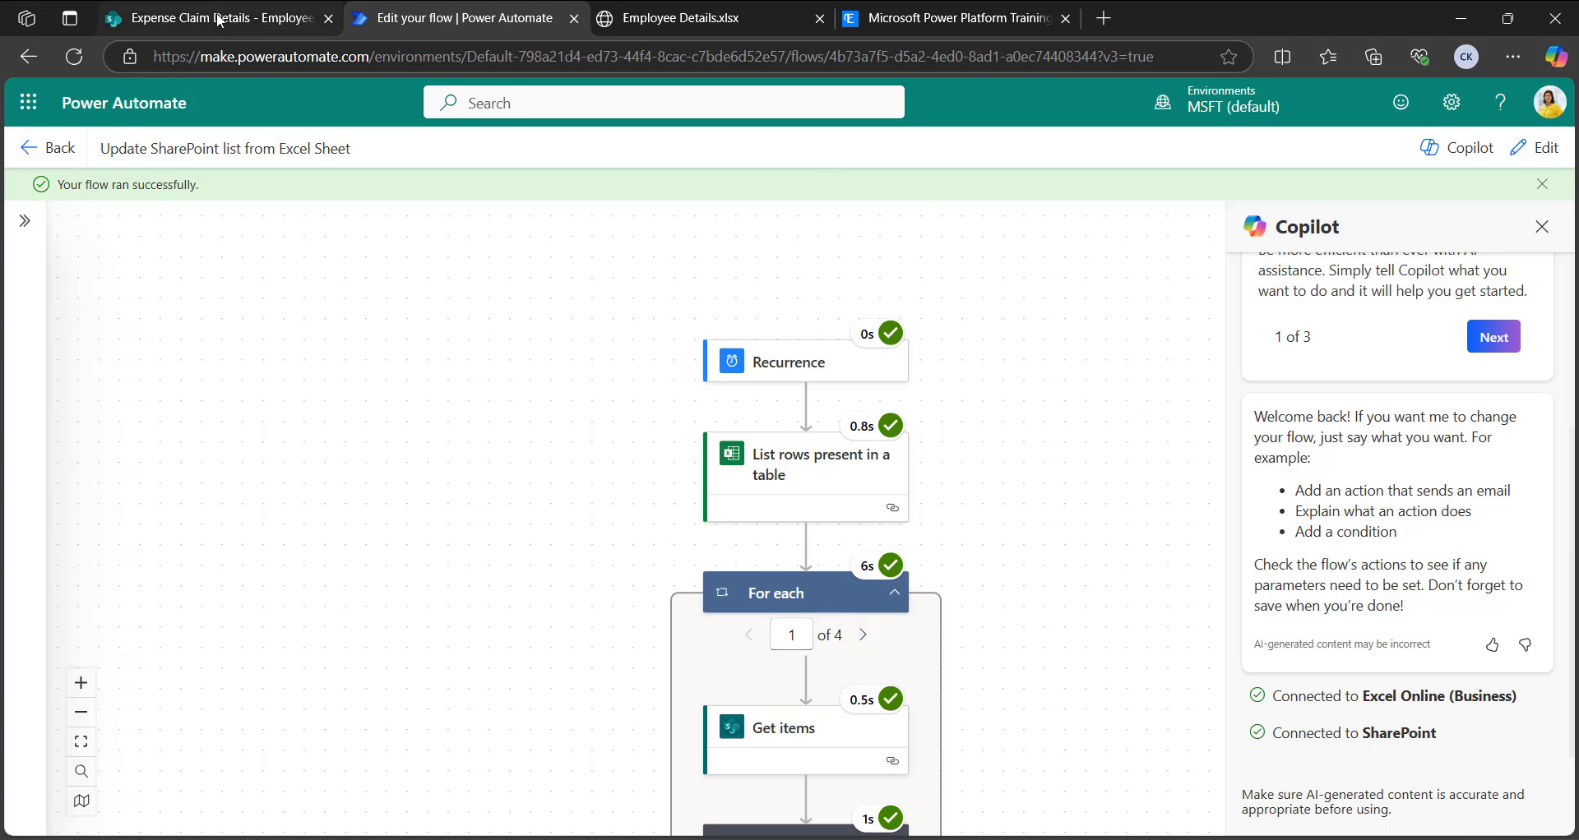
mouse_move(219, 20)
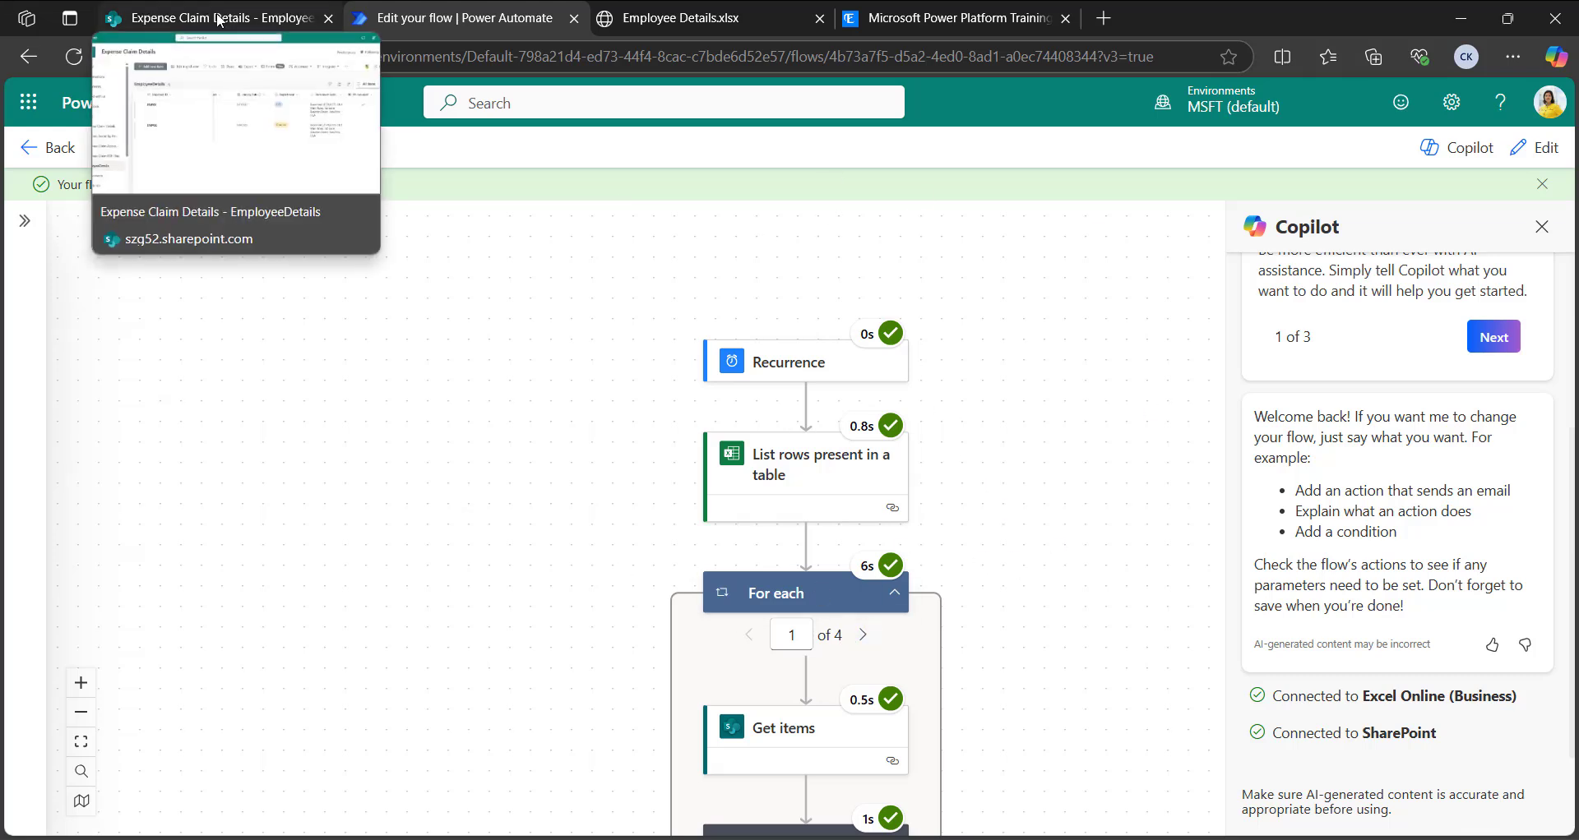
click(219, 21)
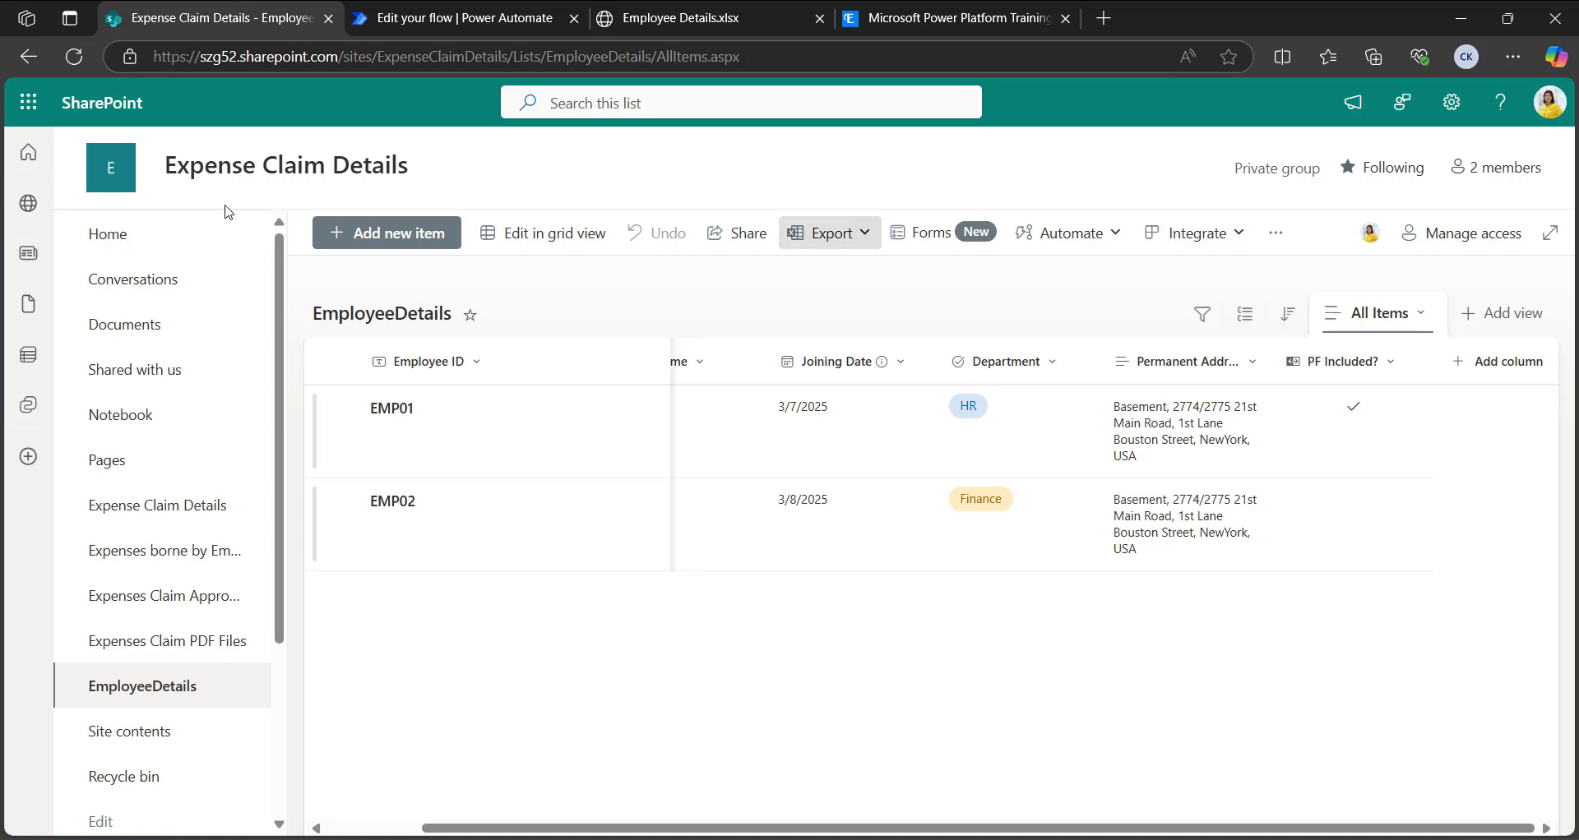
click(72, 57)
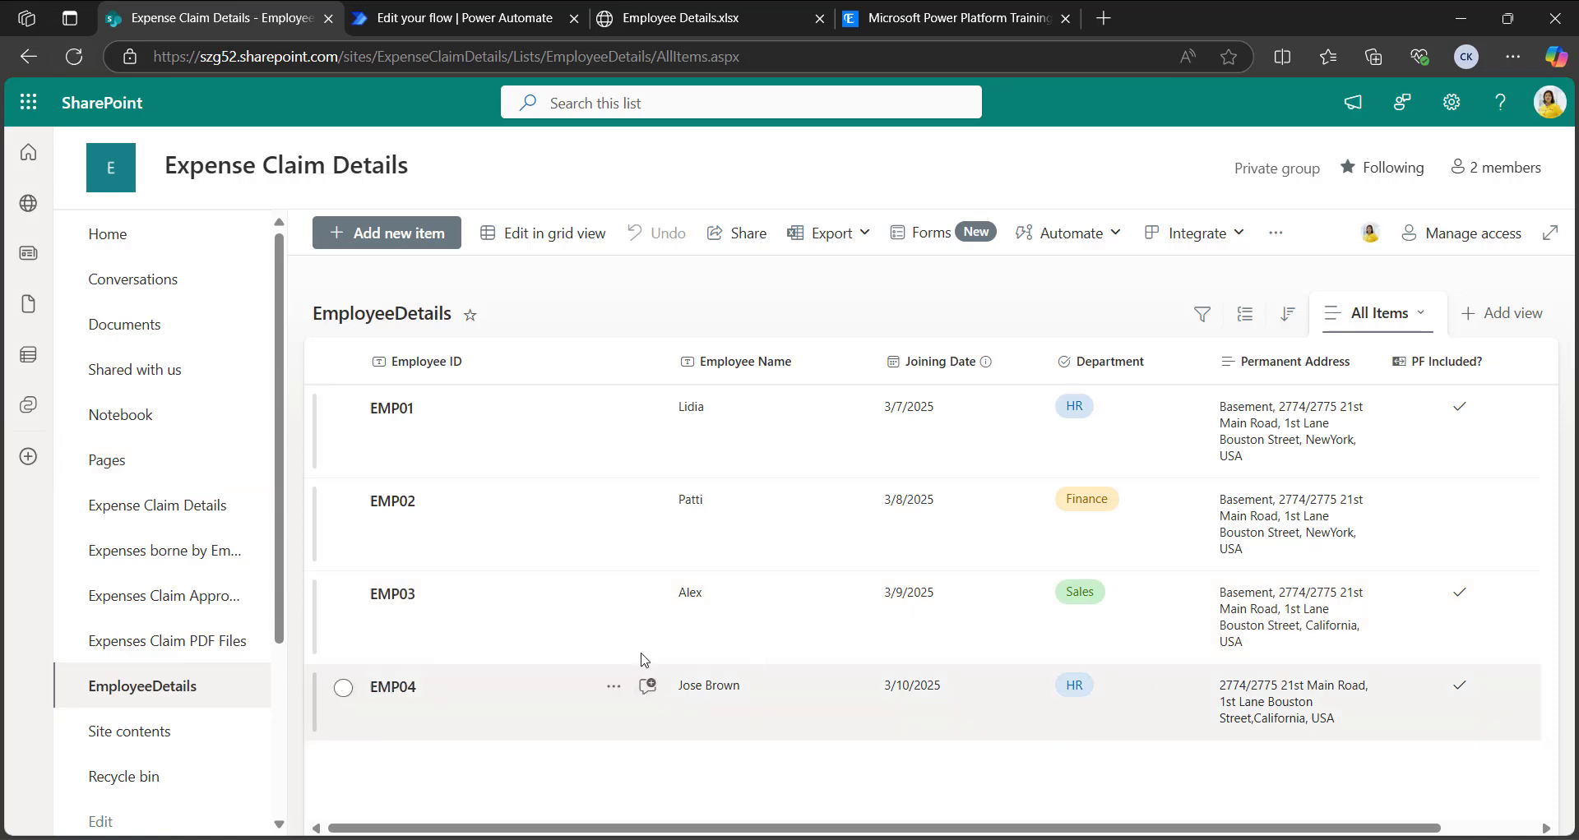
drag(593, 832, 837, 832)
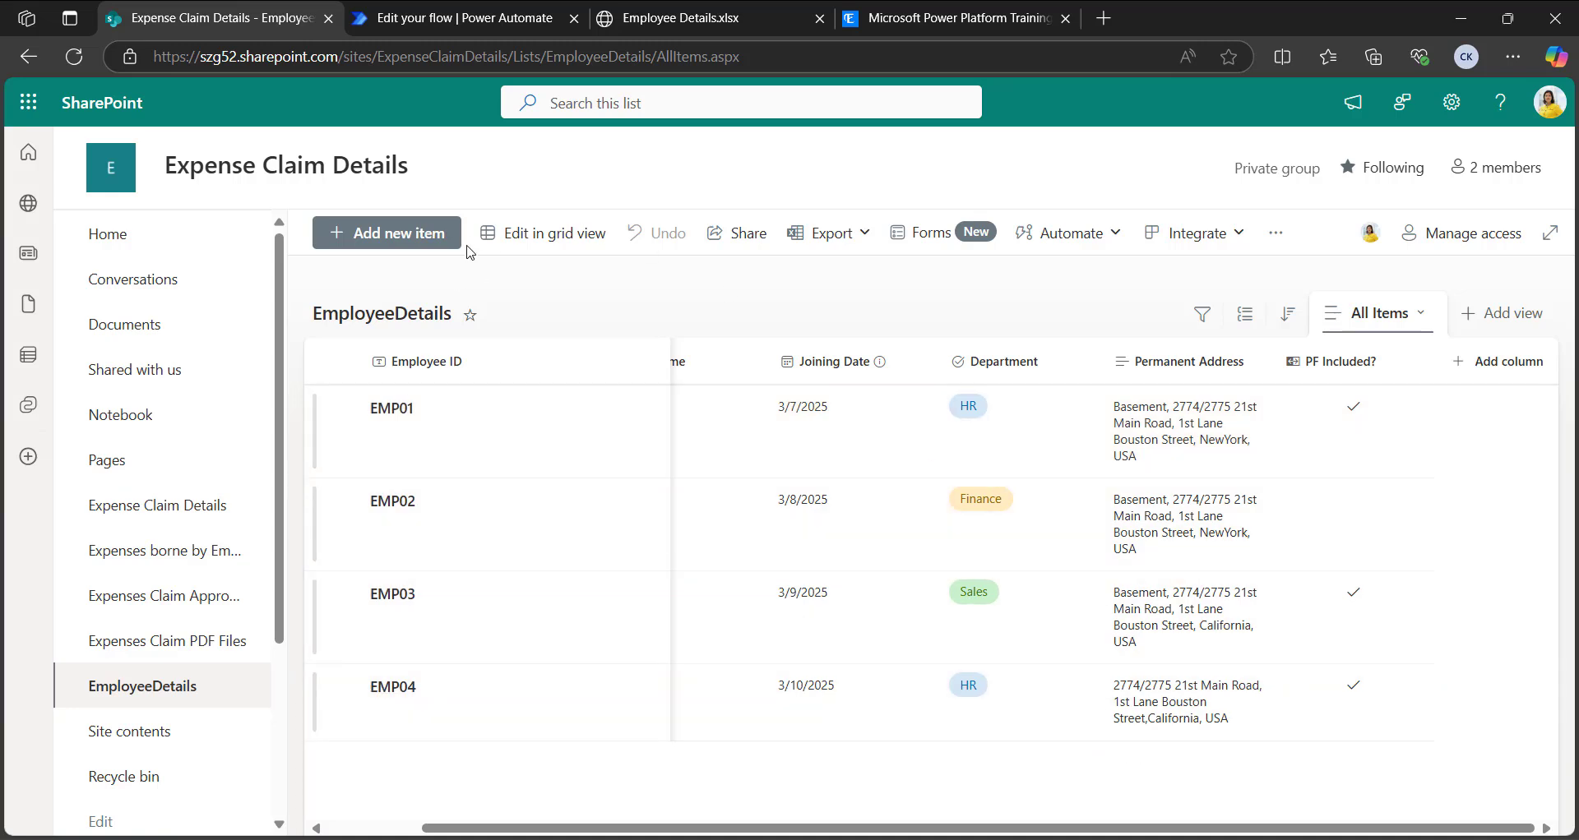
Step: In grid view, clear the Permanent Address of EMP01 and EMP04 and set PF Included? to No for EMP03 and EMP04
click(538, 236)
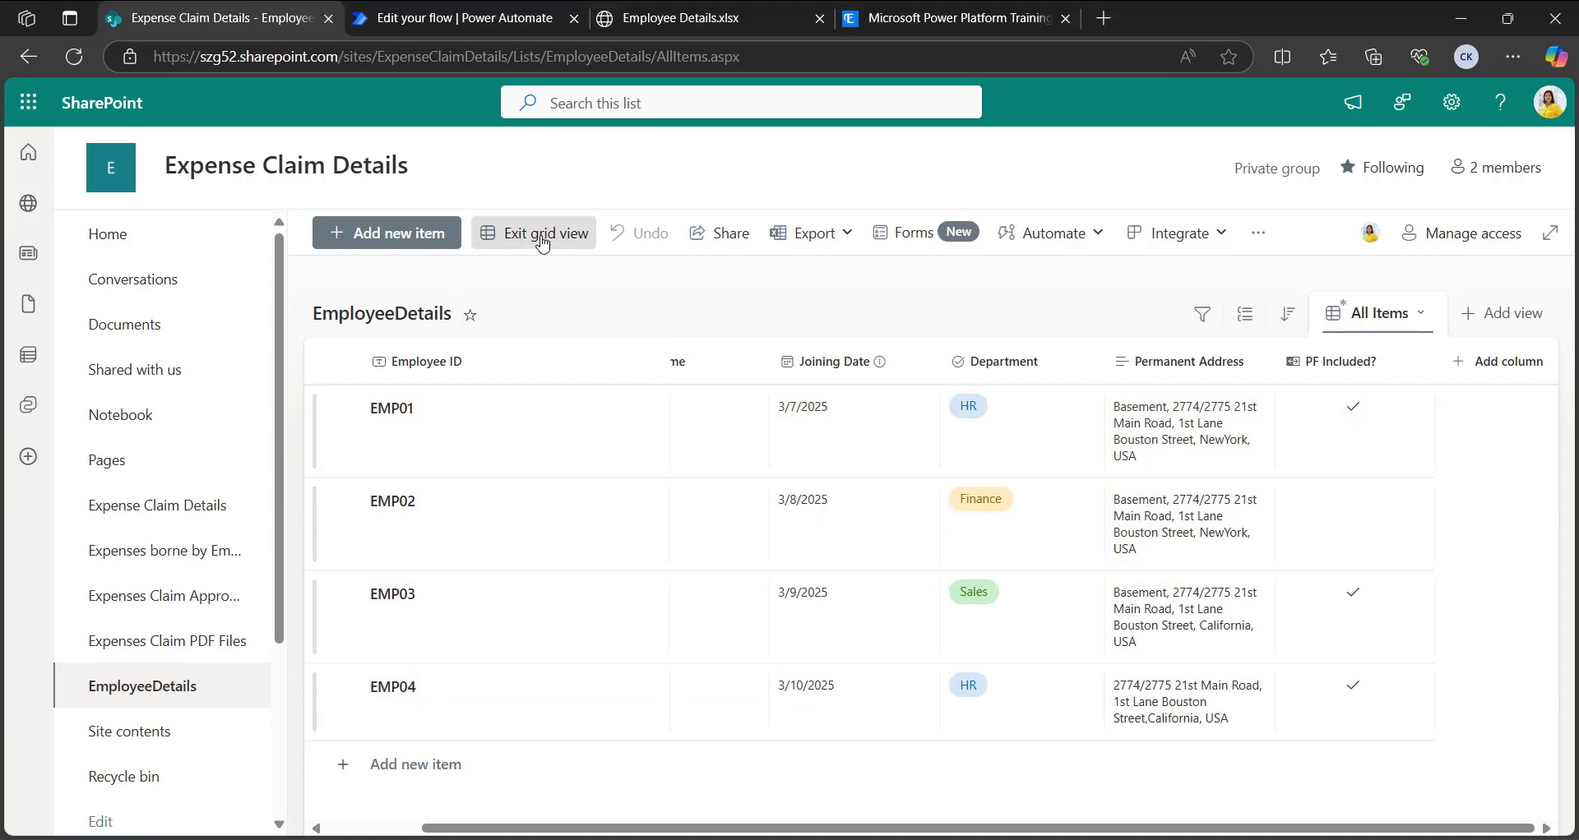
click(1188, 424)
click(1184, 432)
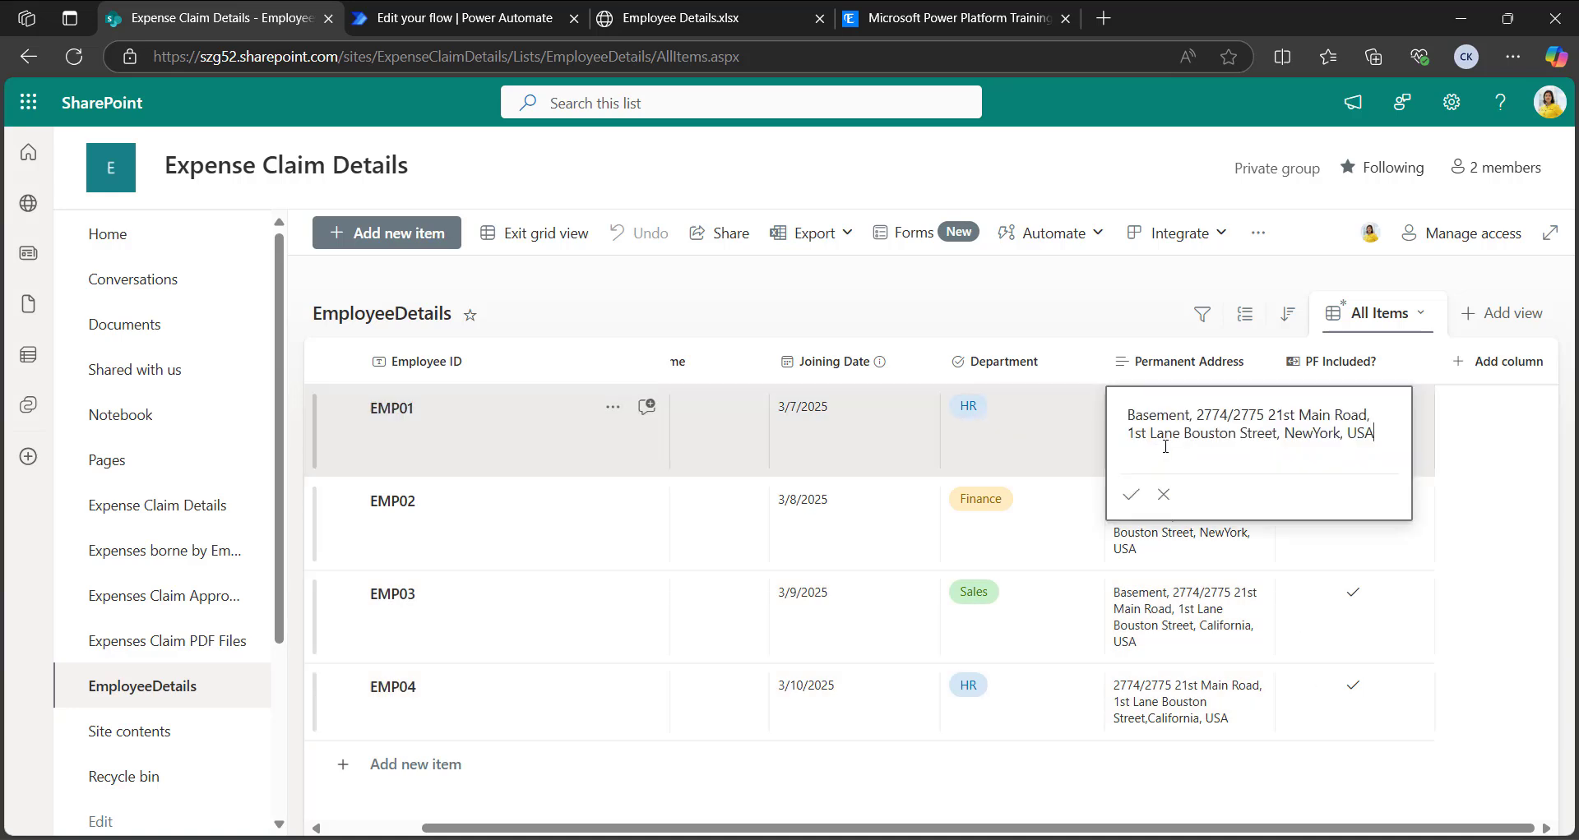
drag(1376, 434, 1114, 422)
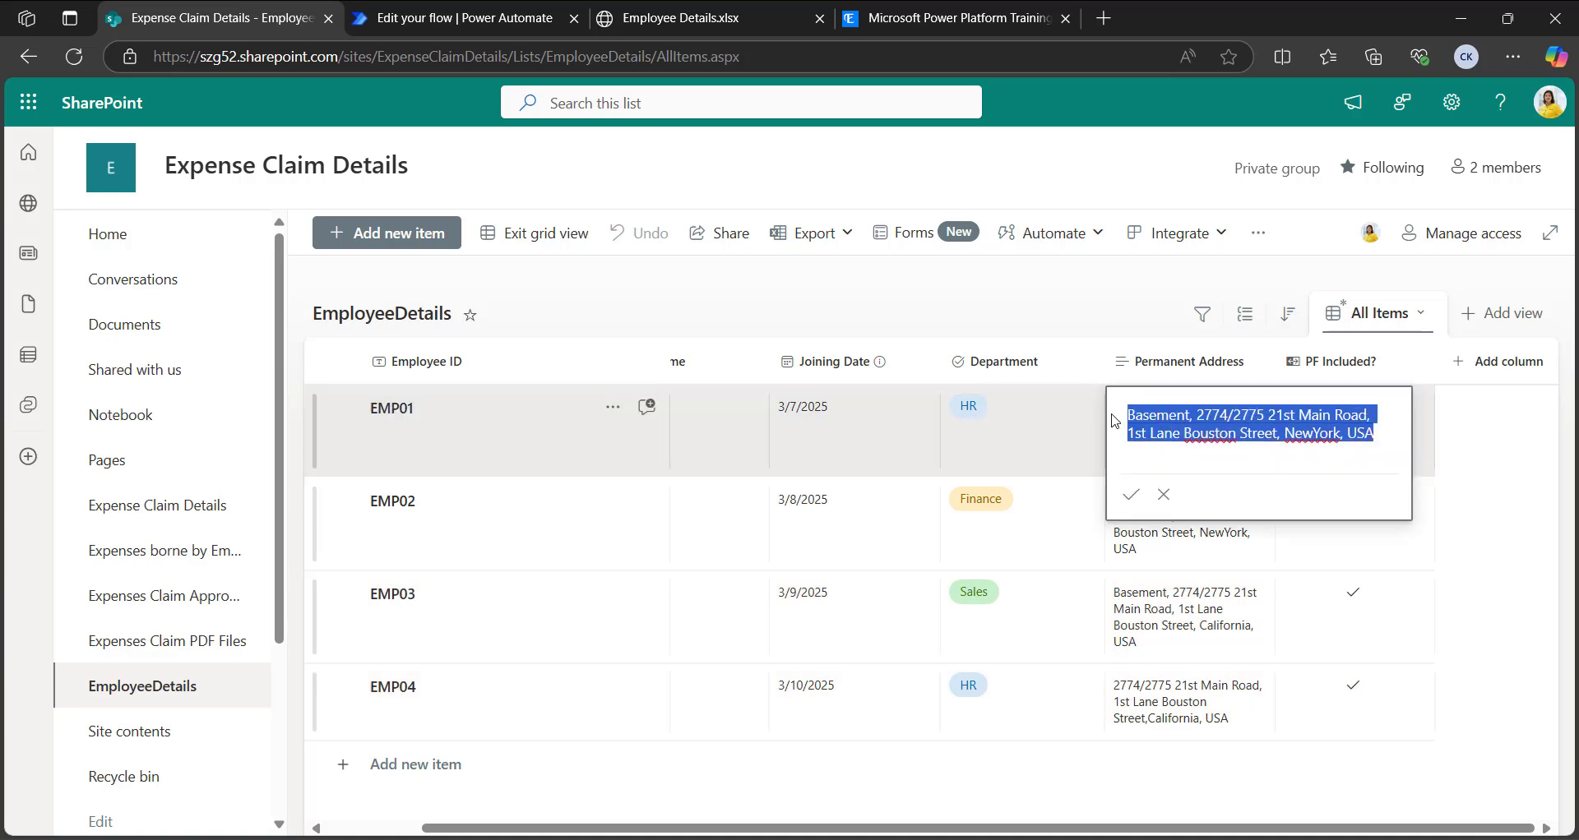
key(BackSpace)
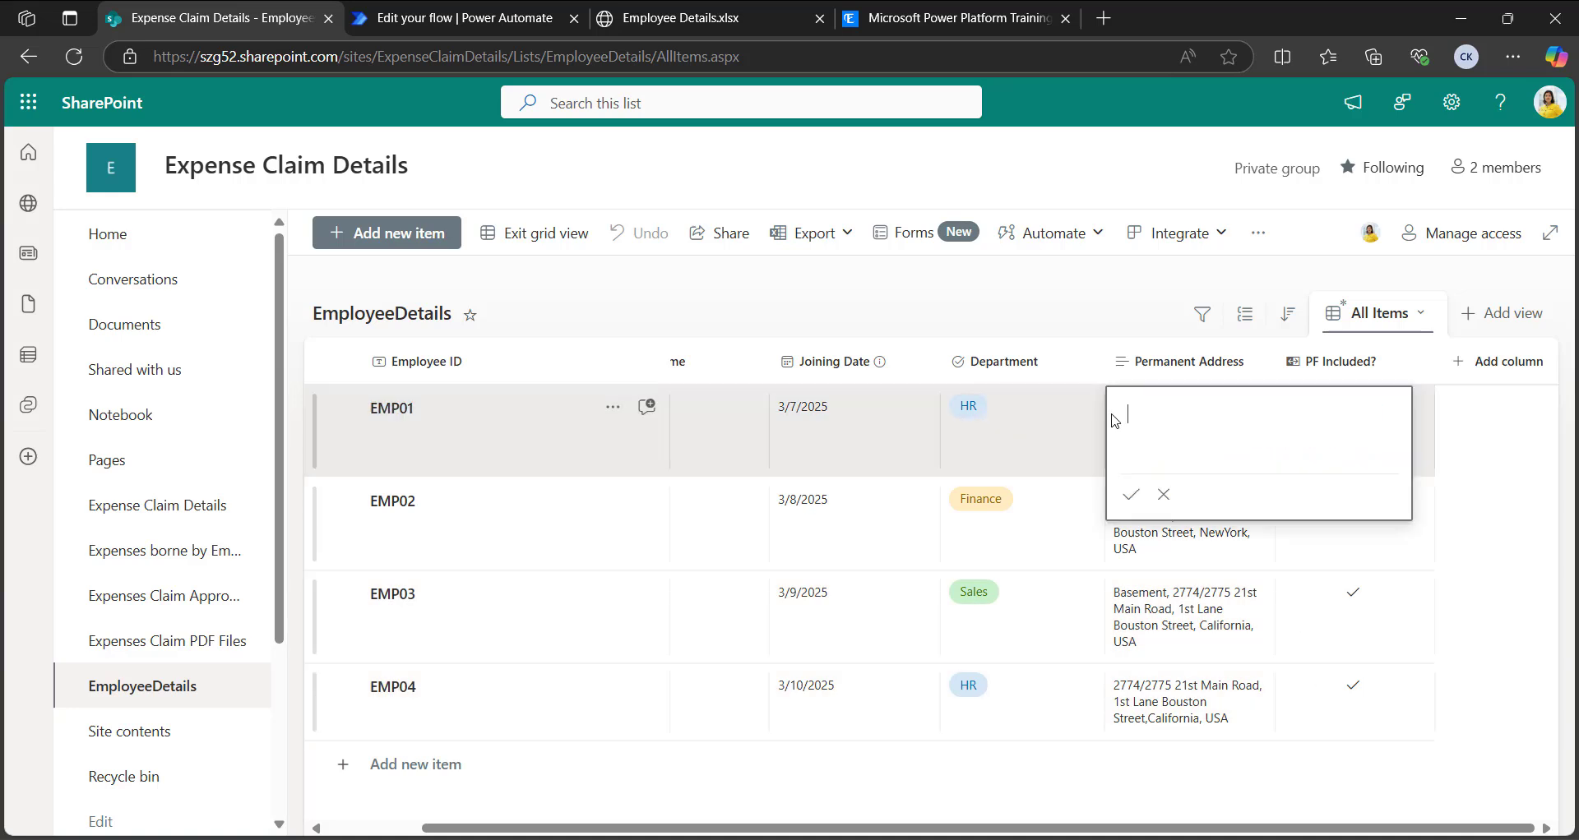
click(1040, 291)
click(1217, 608)
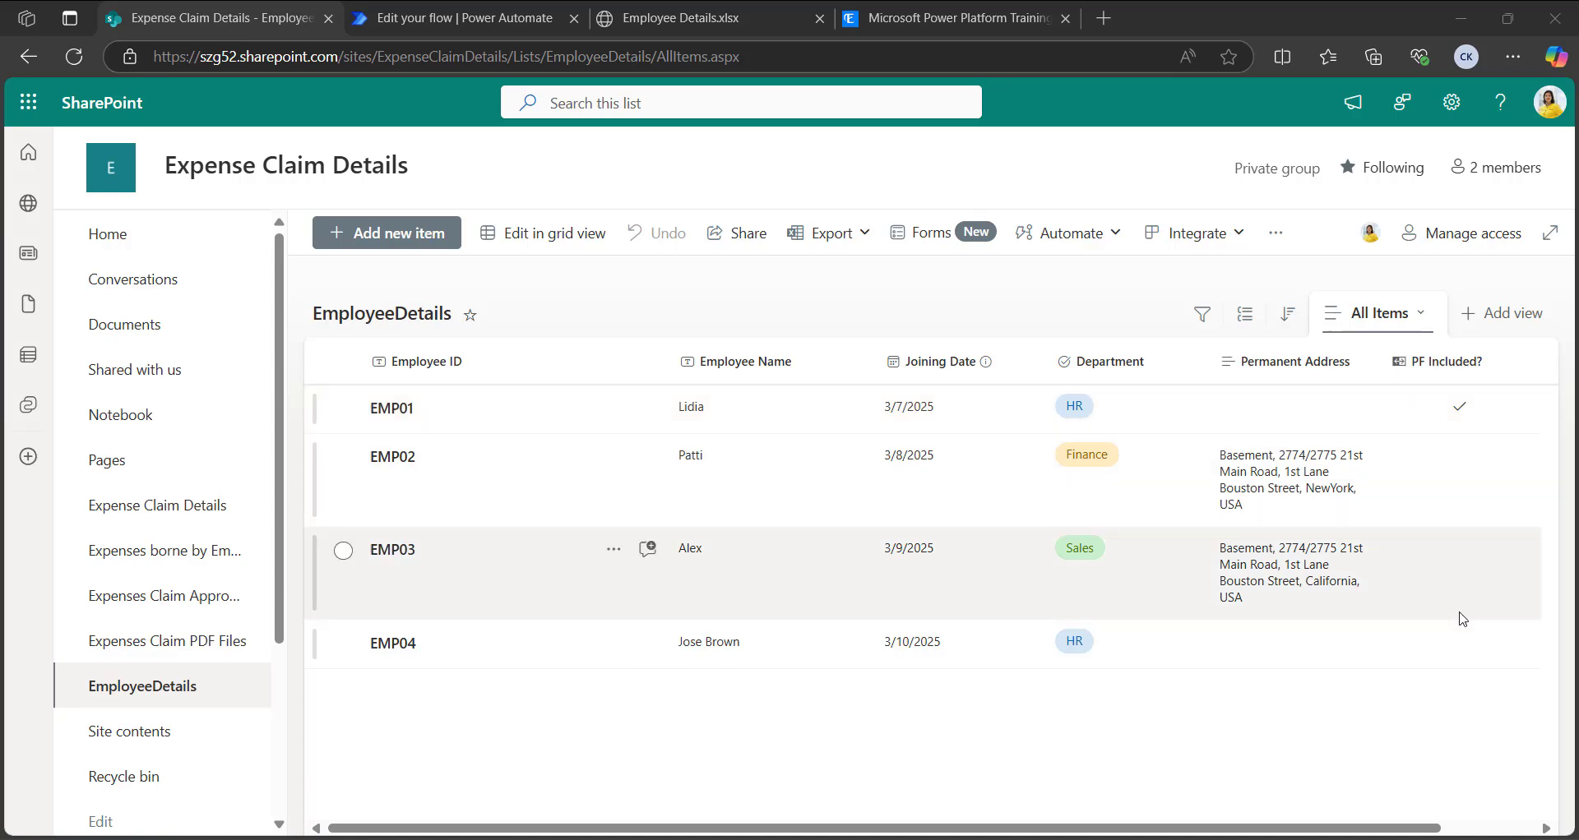
Step: Switch to the Power Automate flow, open it for editing, and expand the Condition and its False branch
click(442, 18)
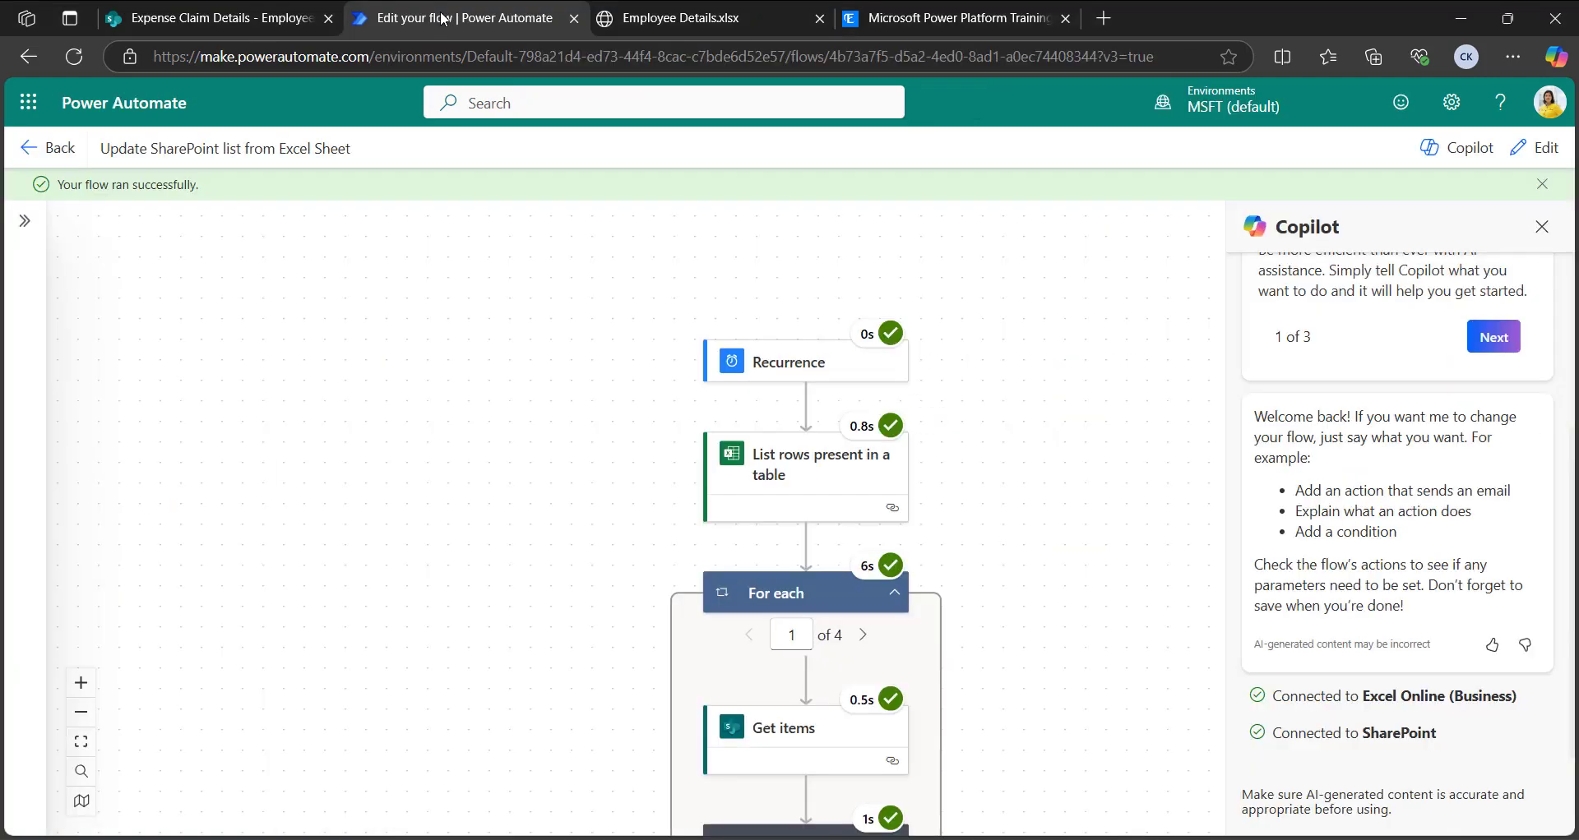
click(1547, 153)
scroll(1061, 354, down, 5)
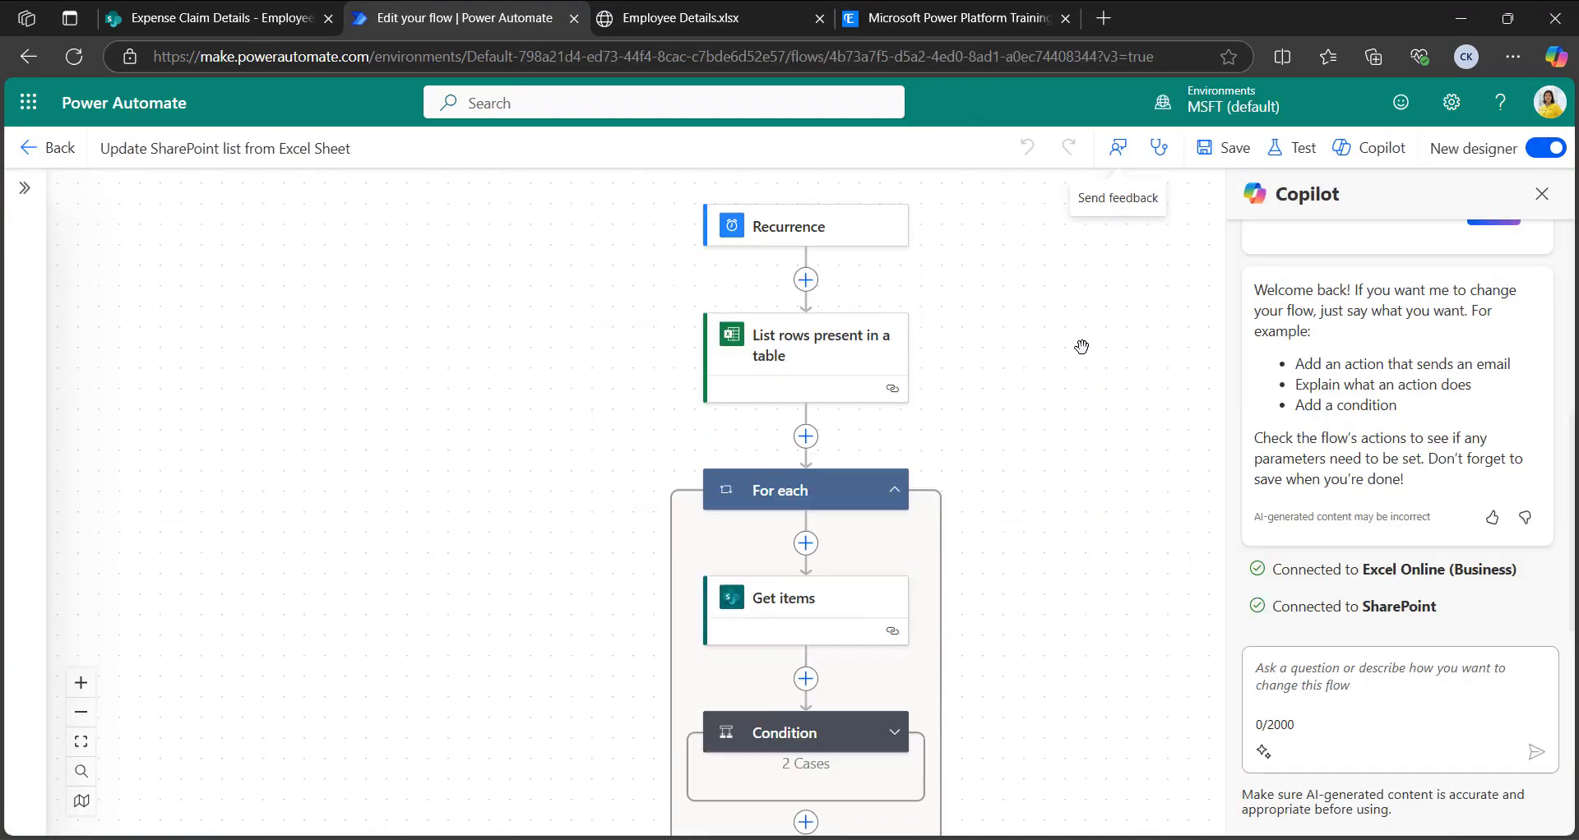
click(894, 475)
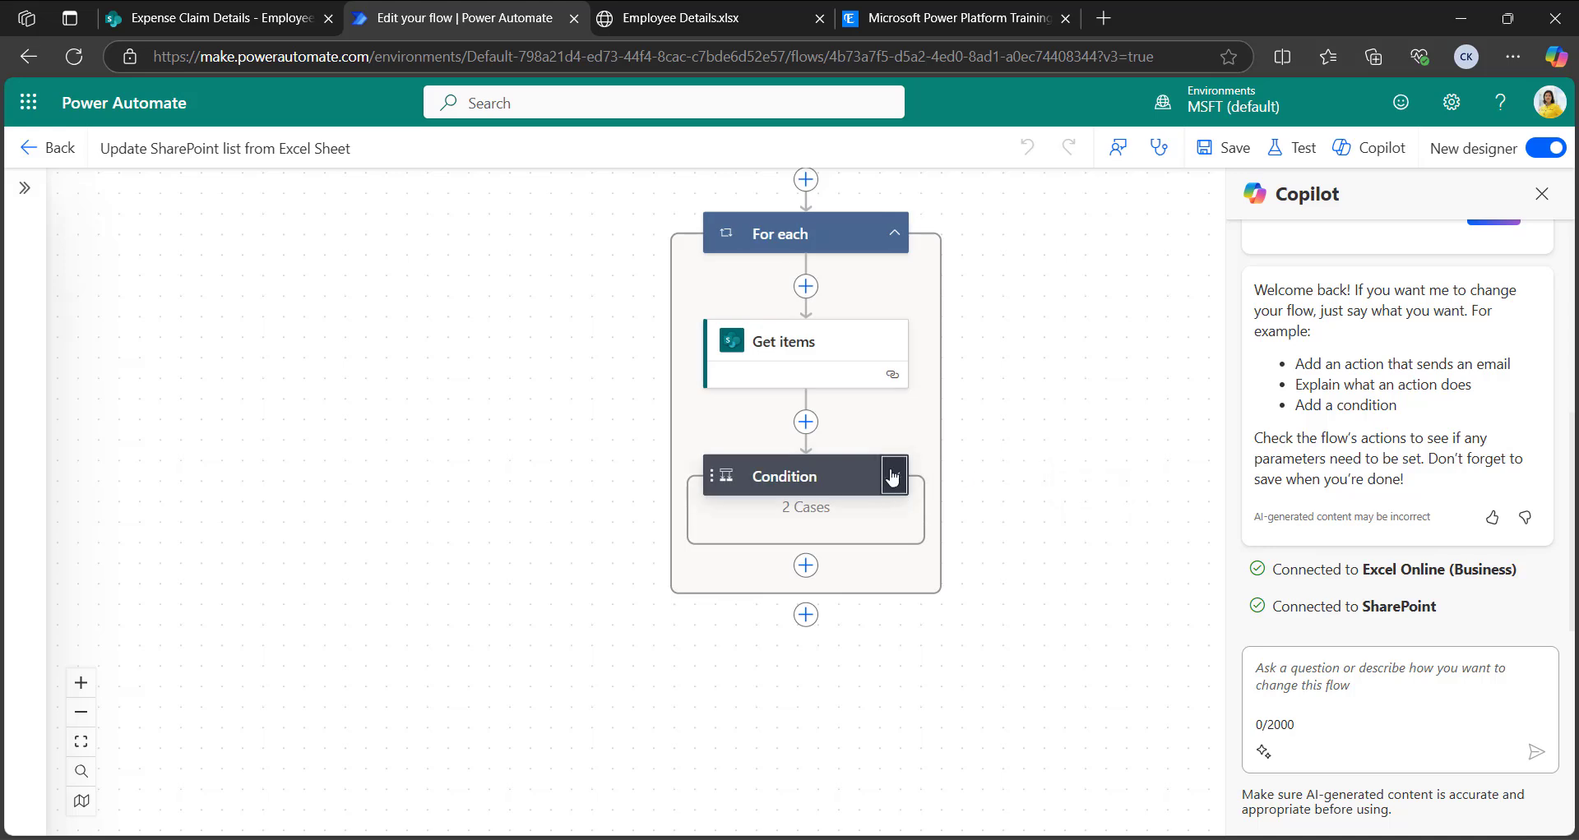
click(902, 476)
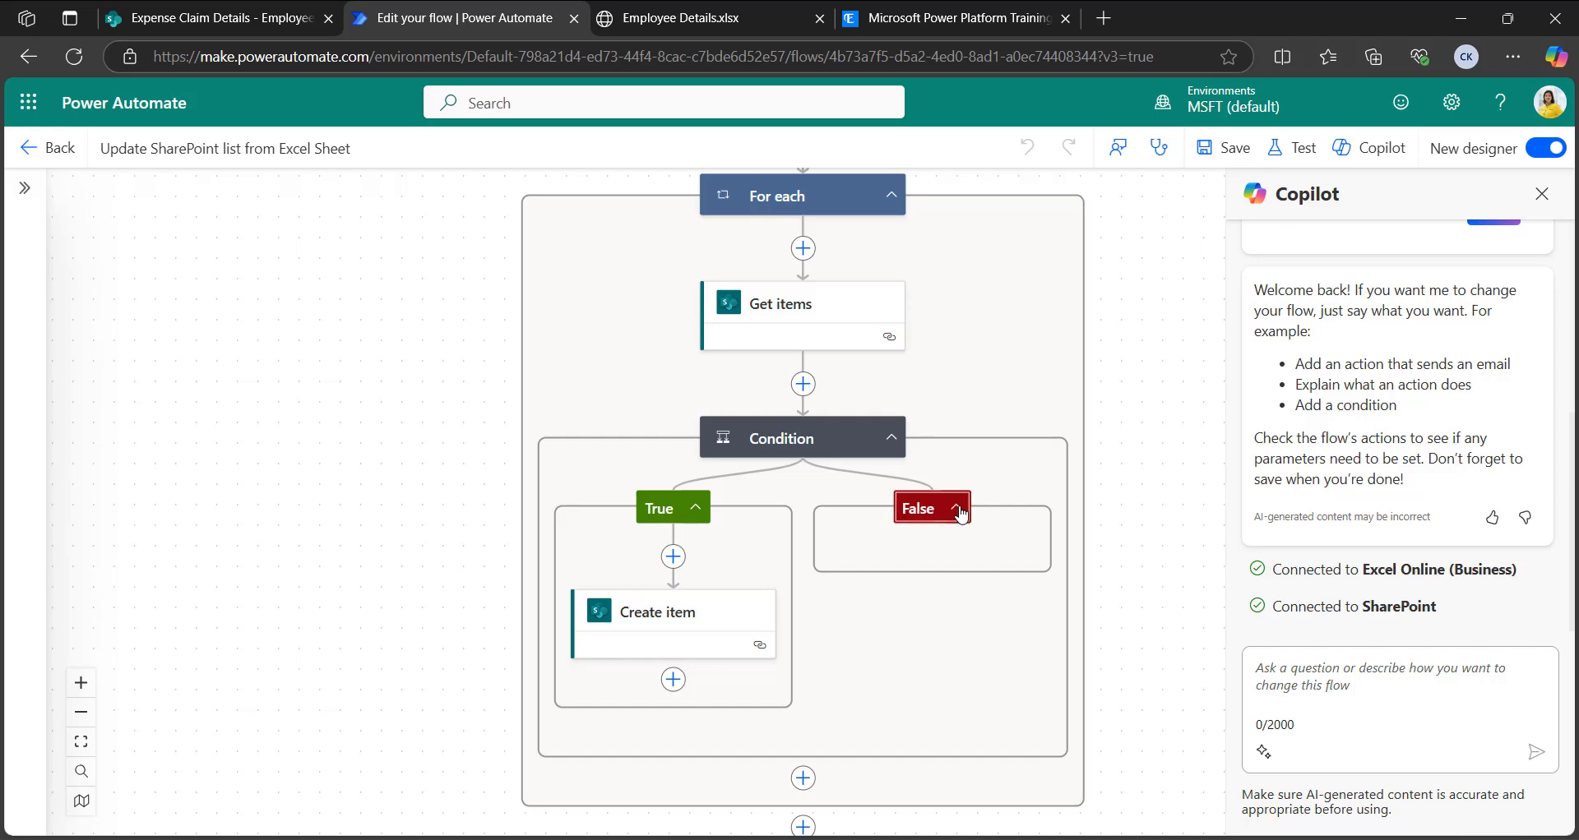
click(957, 510)
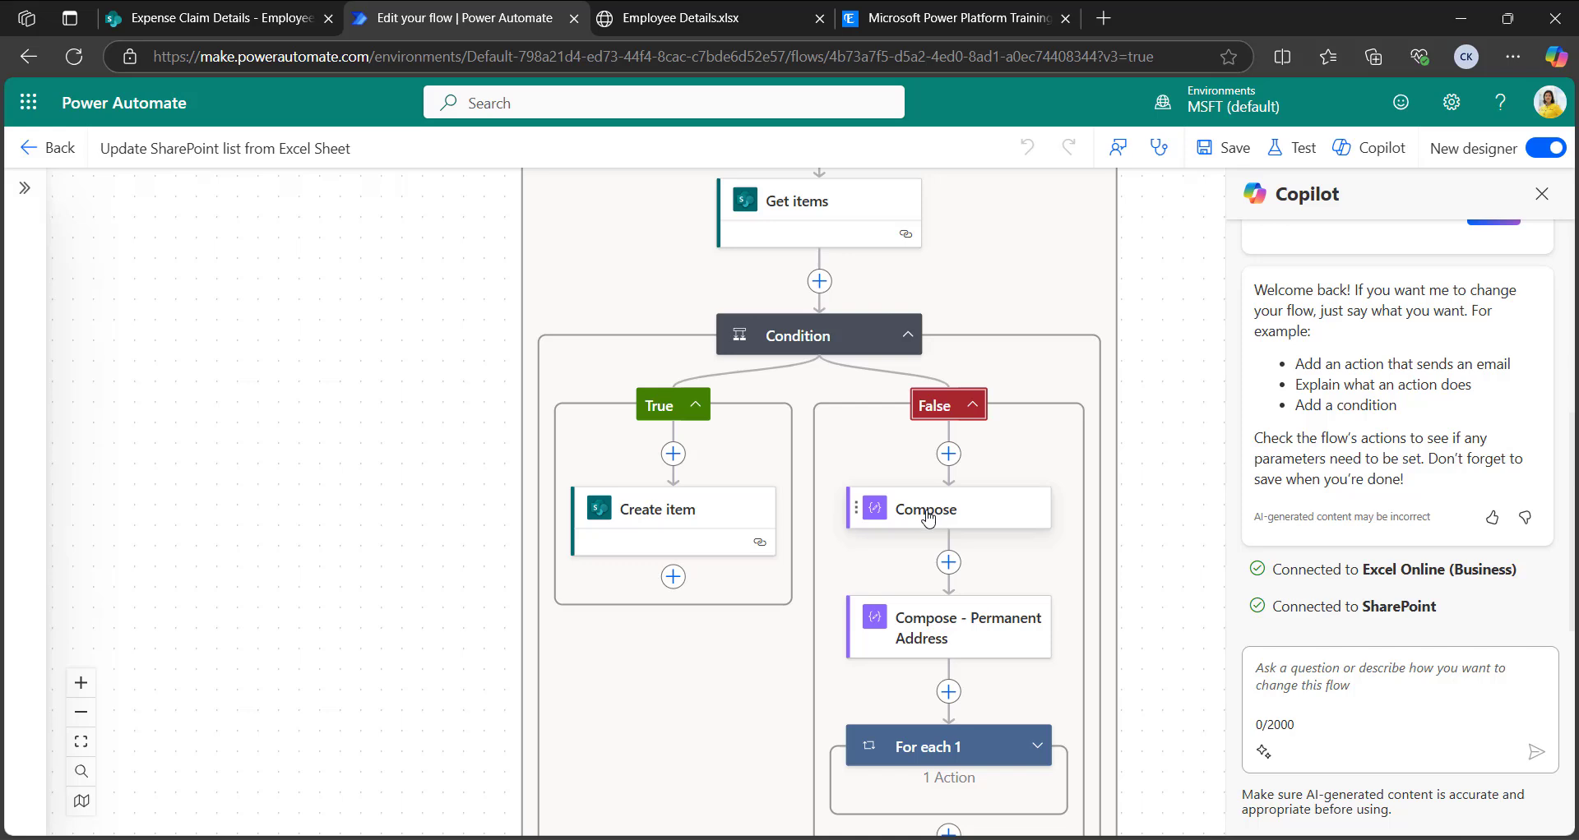
Step: Examine the PF Included if expression in the False branch's Compose action and the inputs of Compose - Permanent Address
click(929, 514)
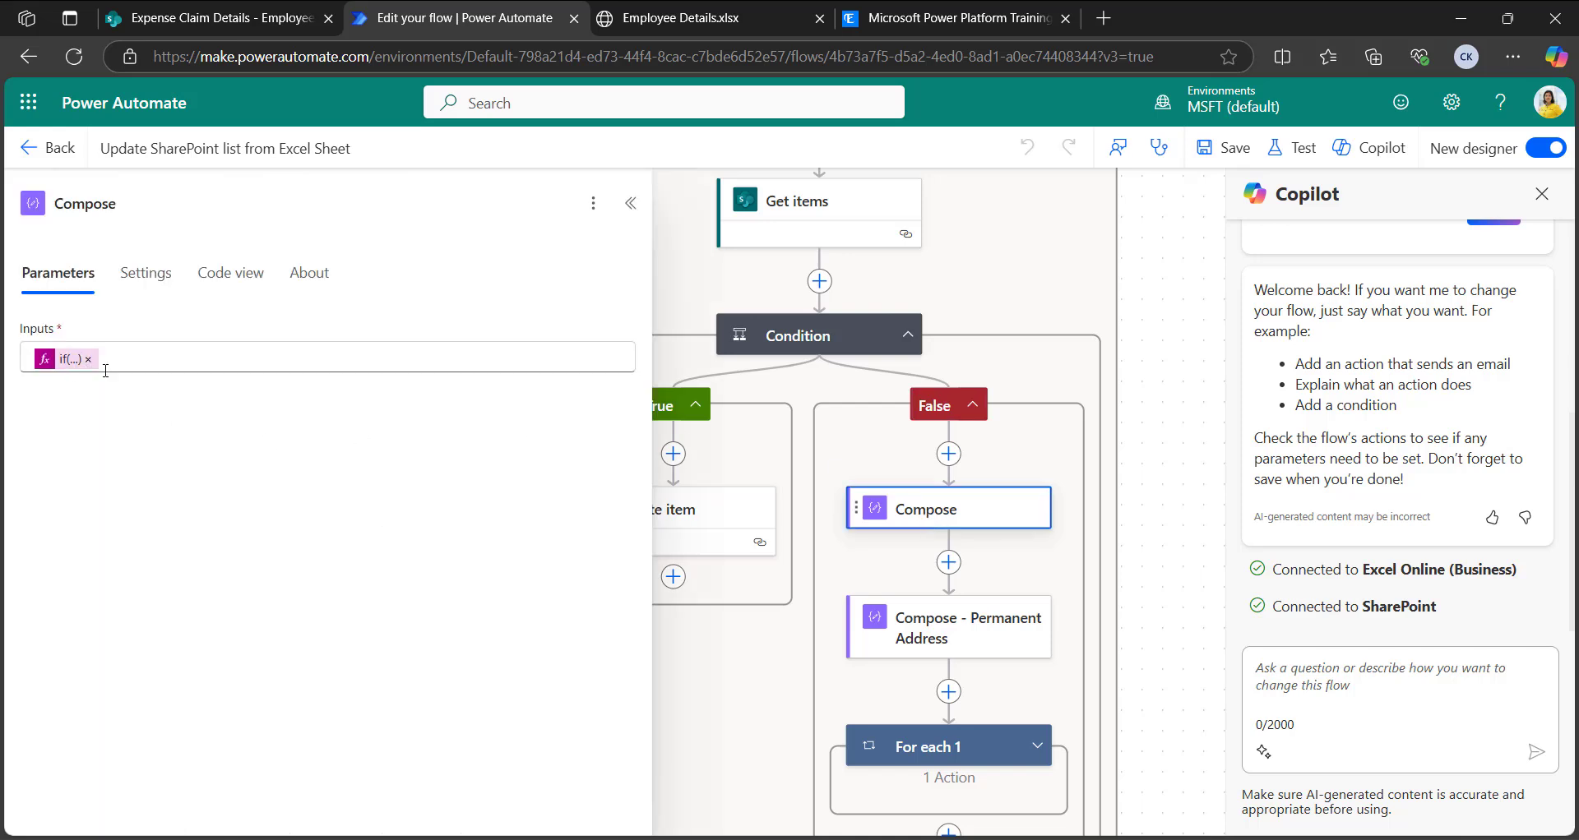
click(59, 362)
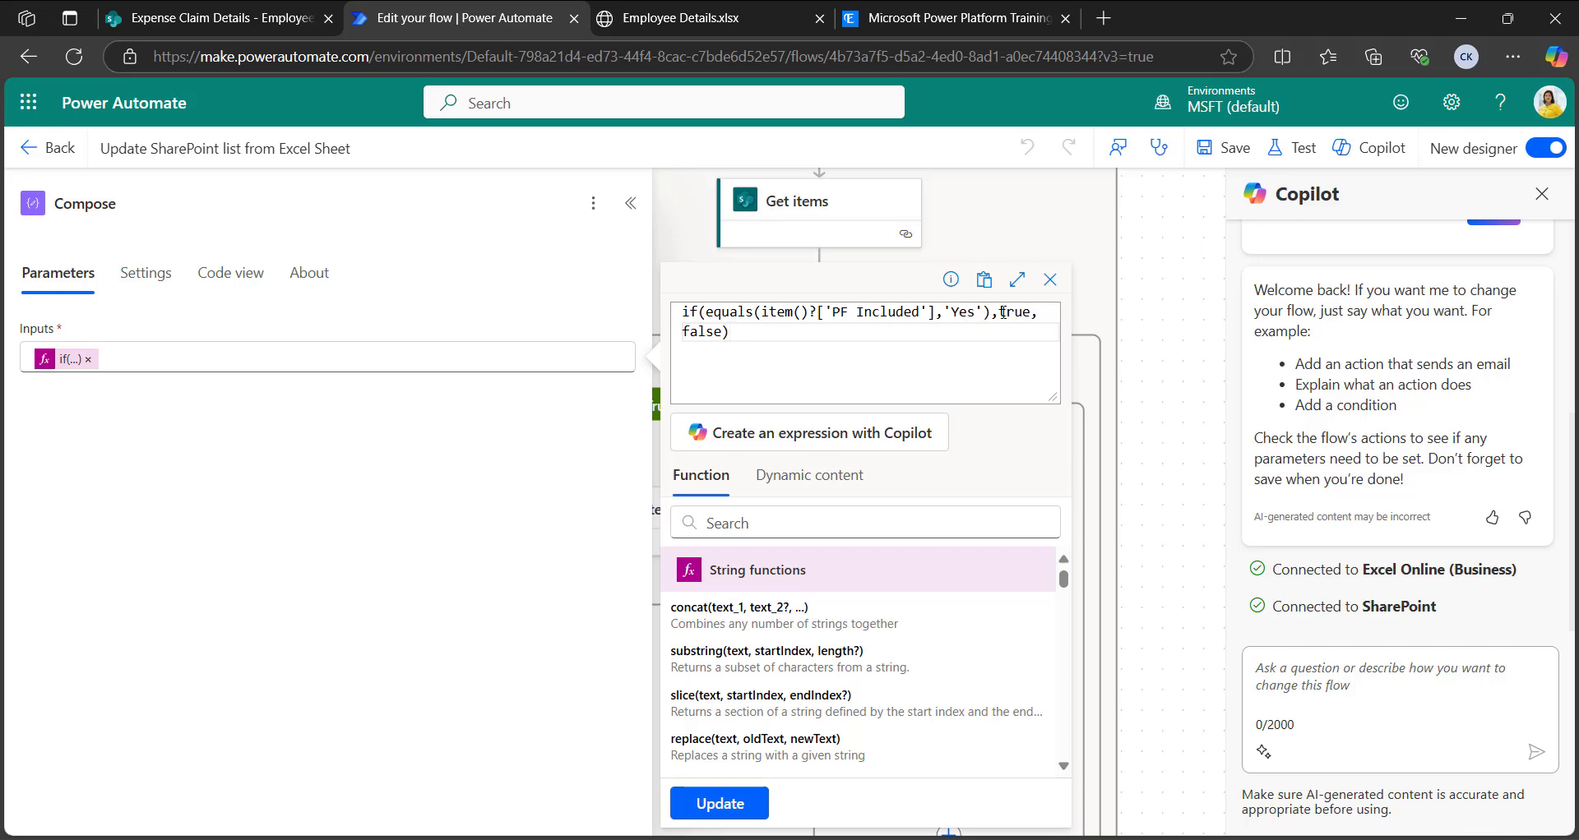
click(718, 803)
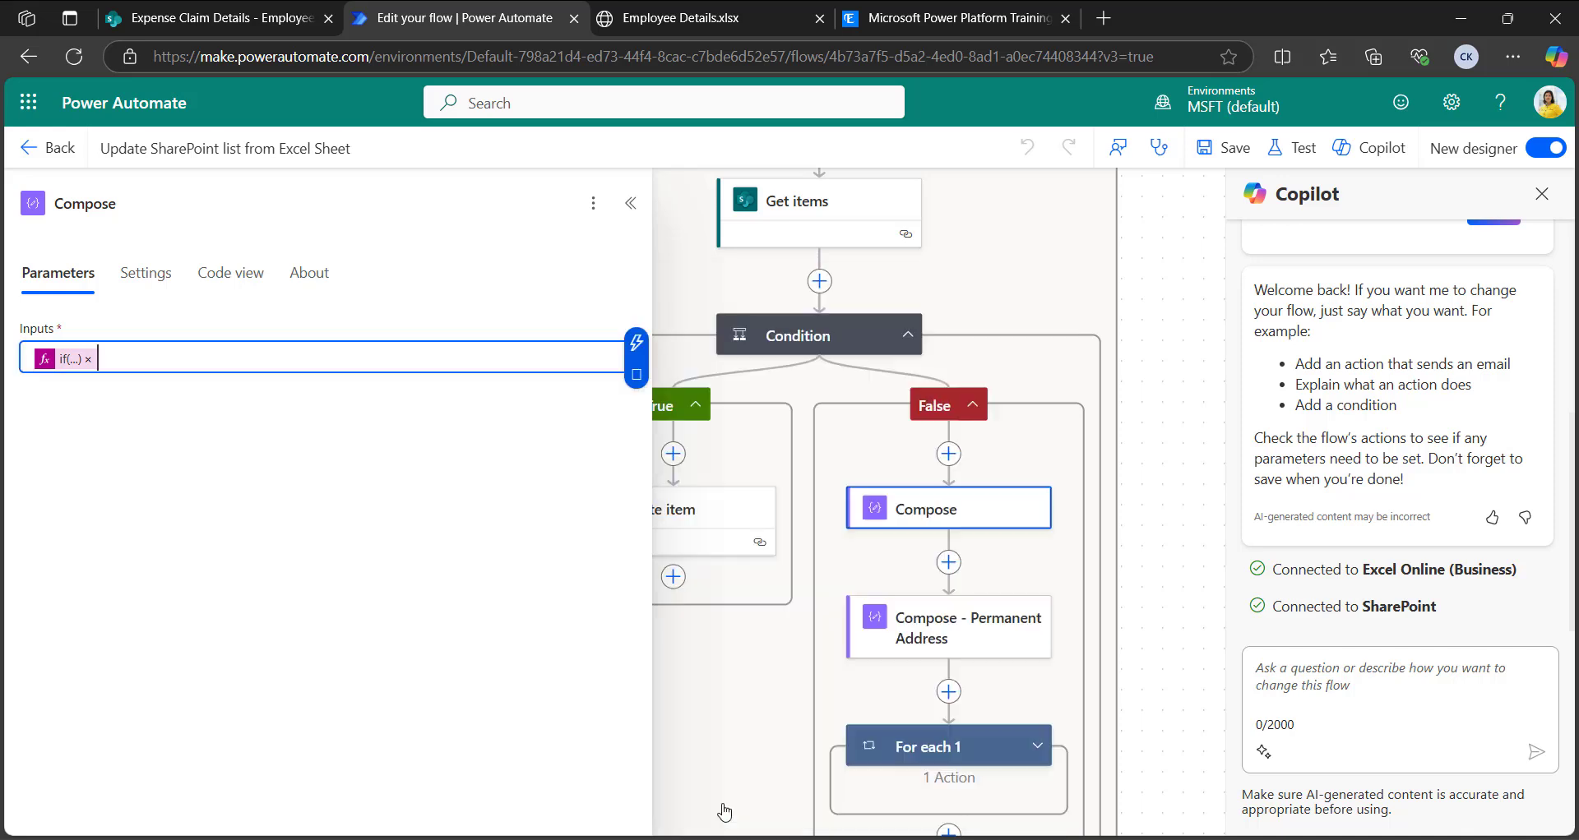
click(957, 635)
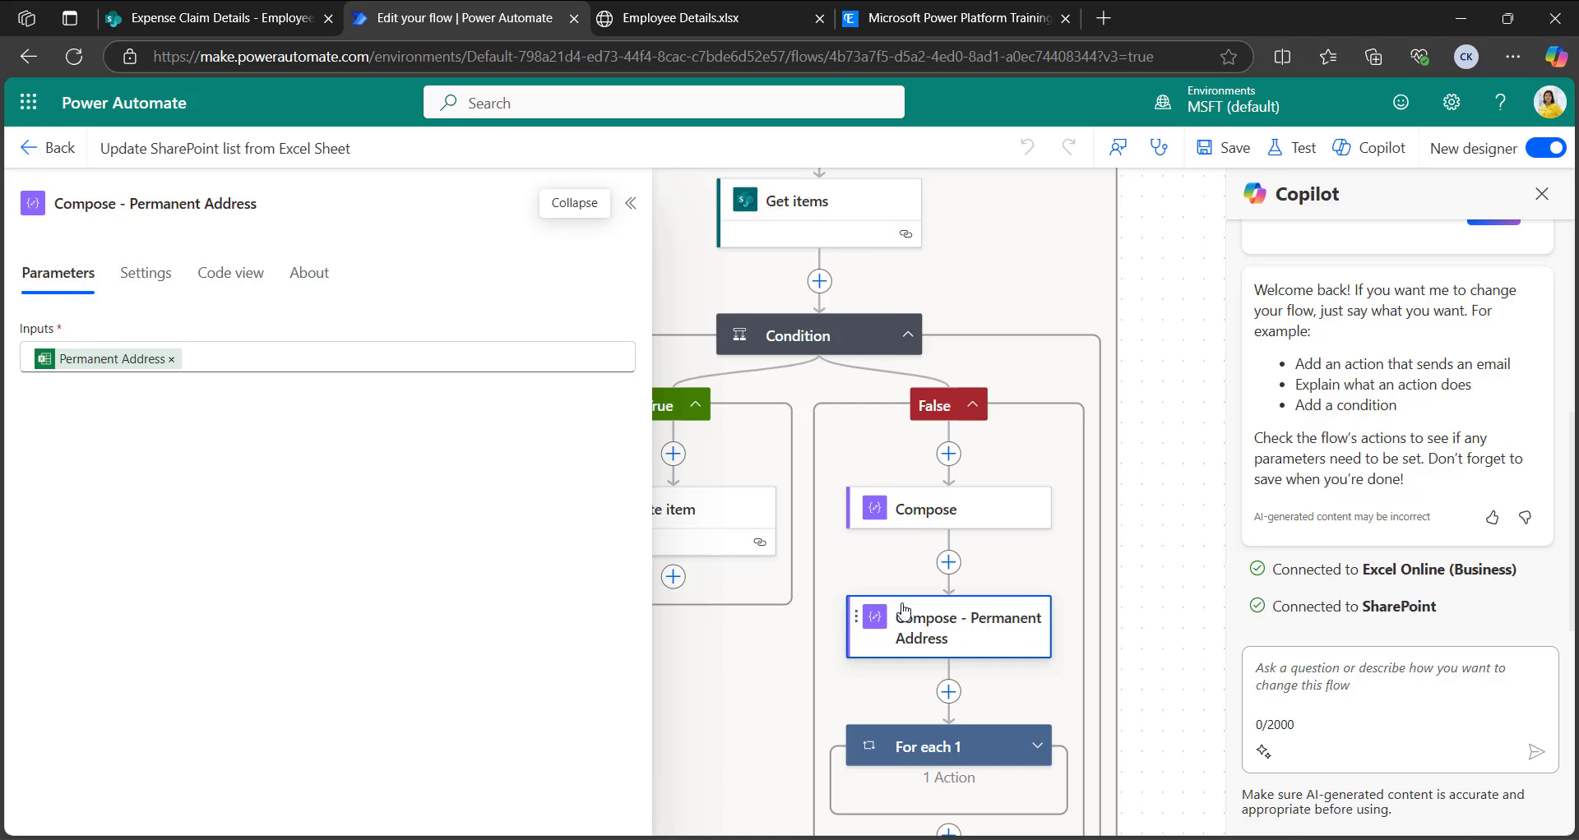
Step: In the Update item action, clear the Id and reinsert the ID from Get items, and open the parameters of For each 1
scroll(946, 576, down, 2)
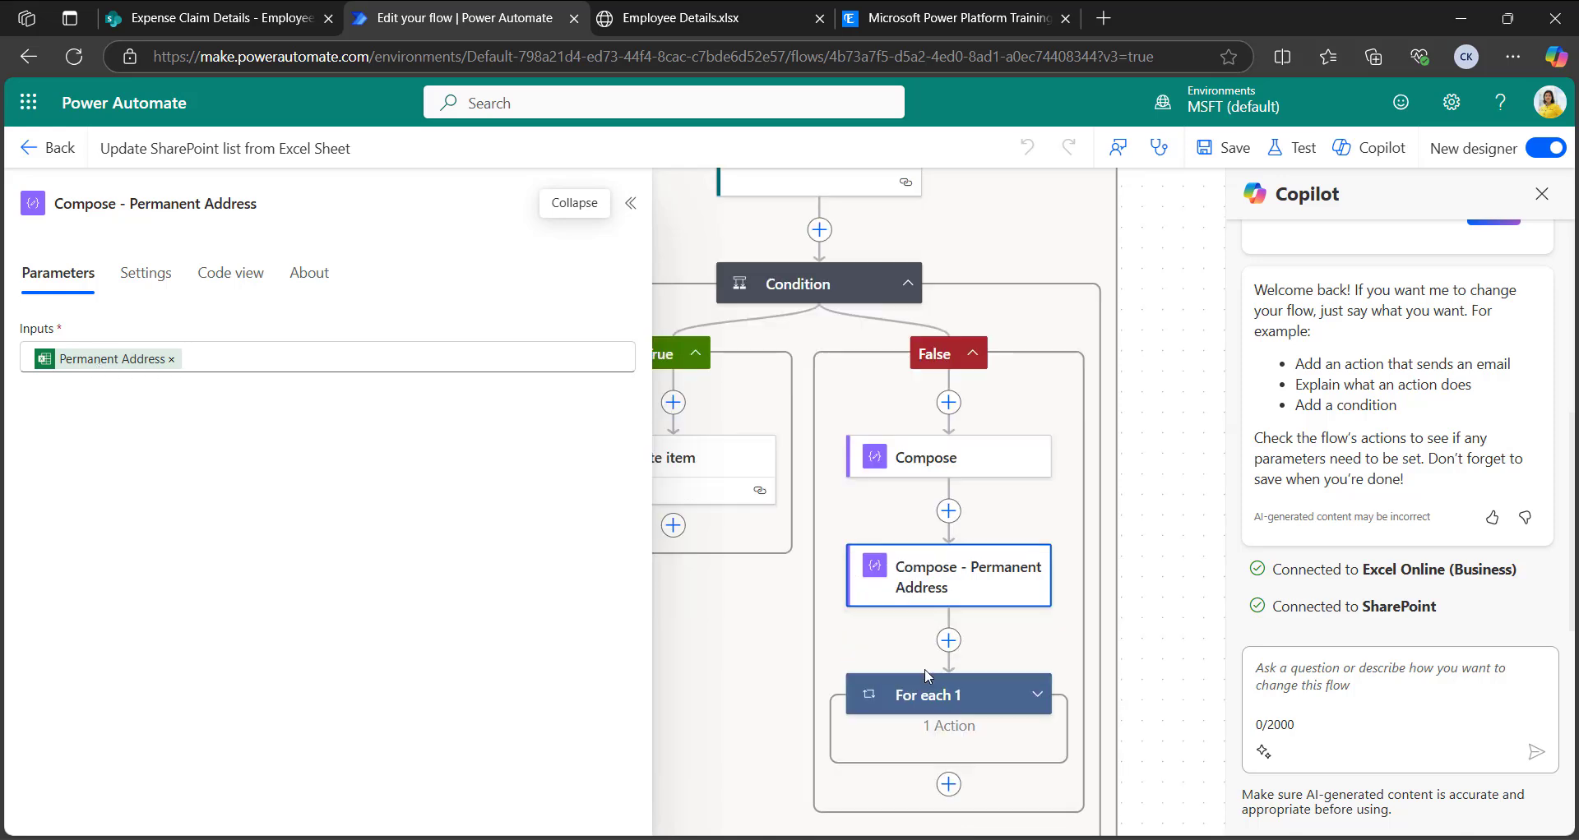
click(1036, 592)
click(960, 704)
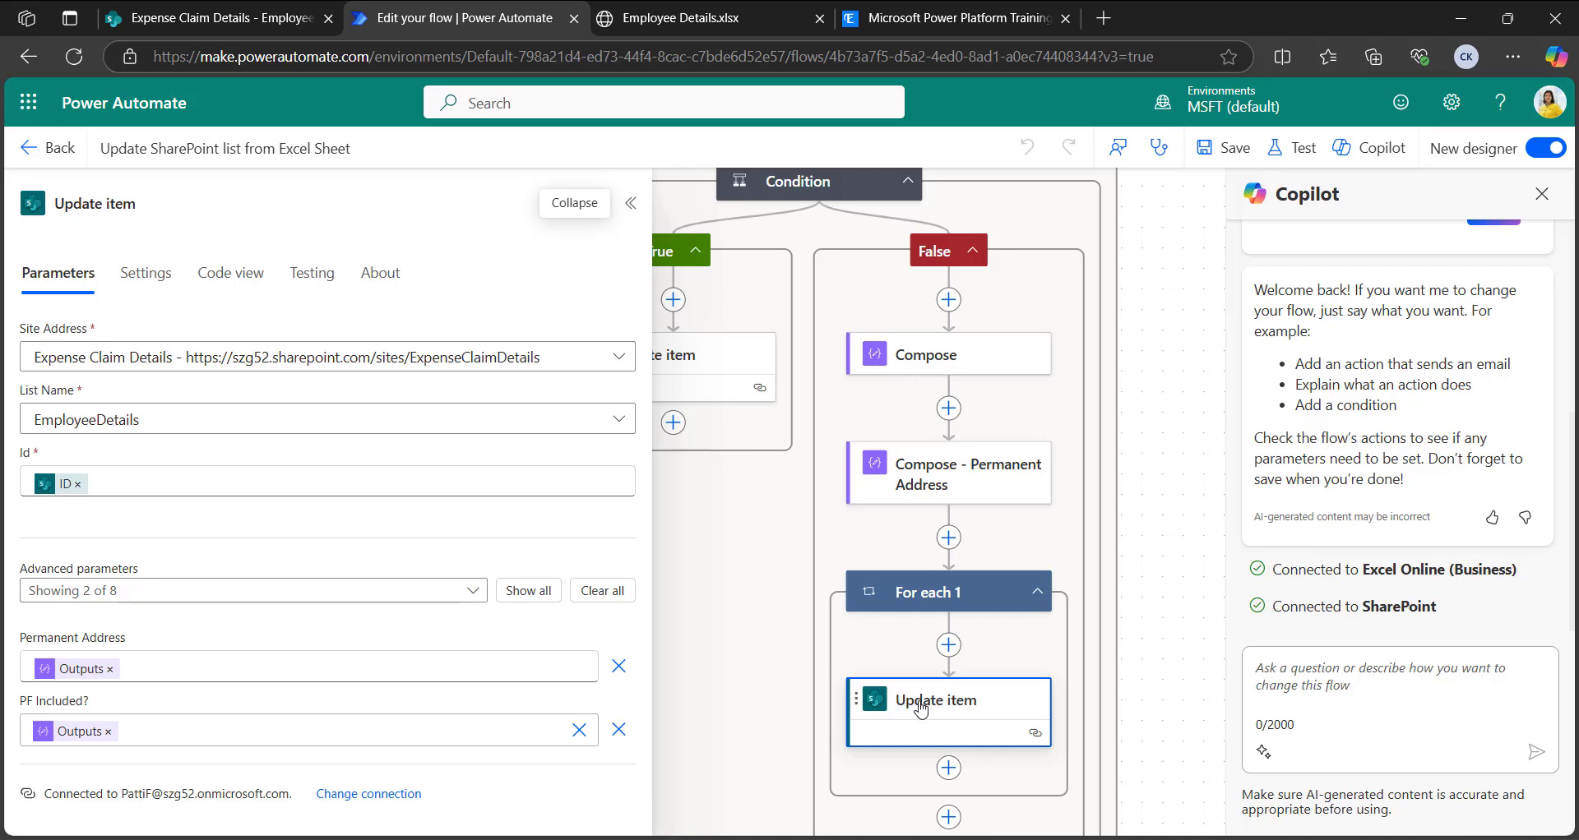
click(107, 483)
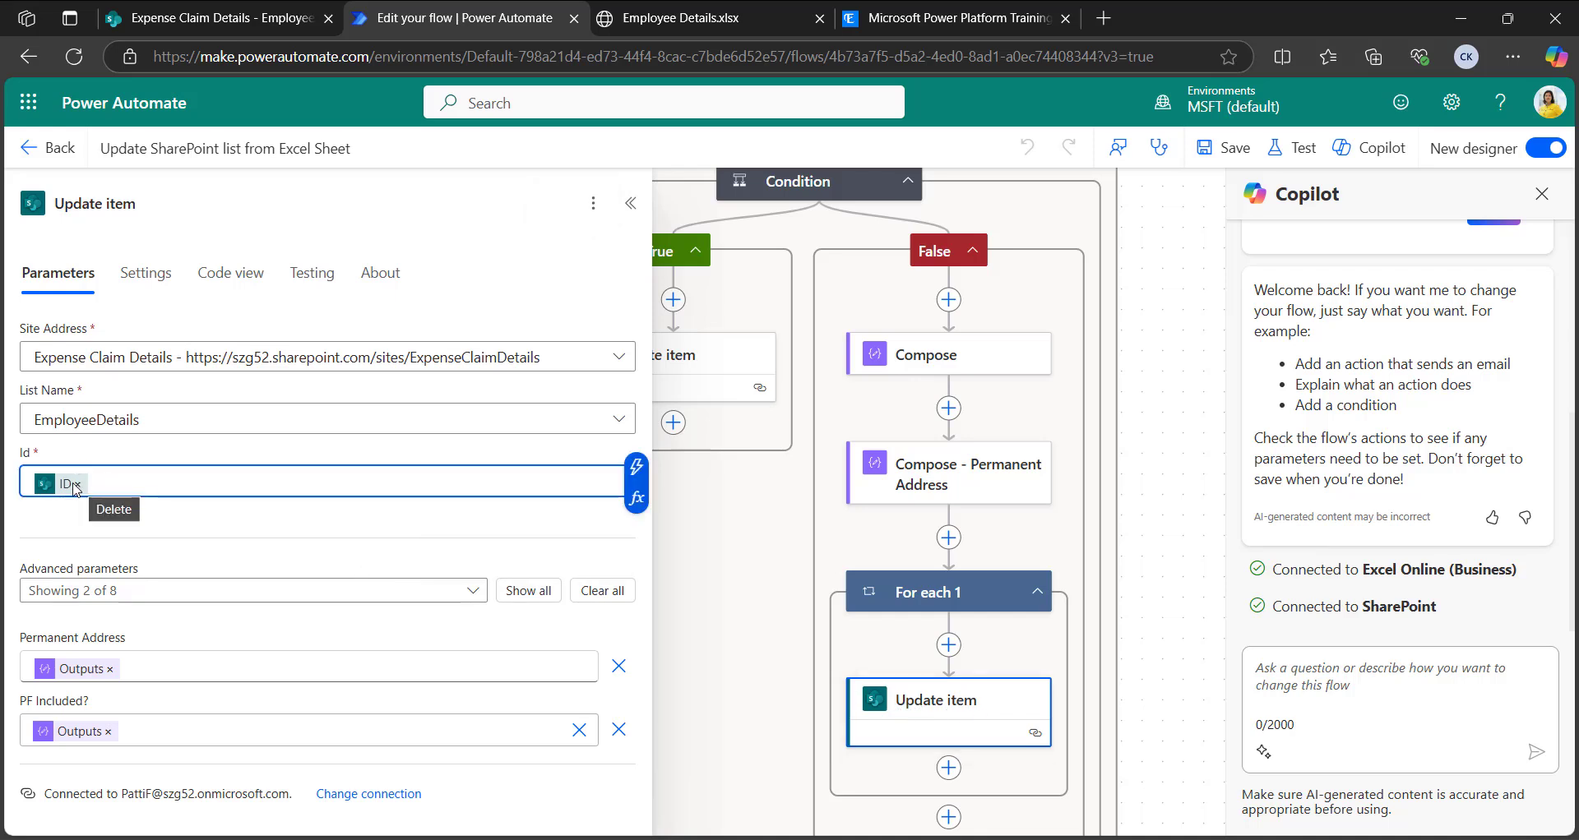
click(80, 485)
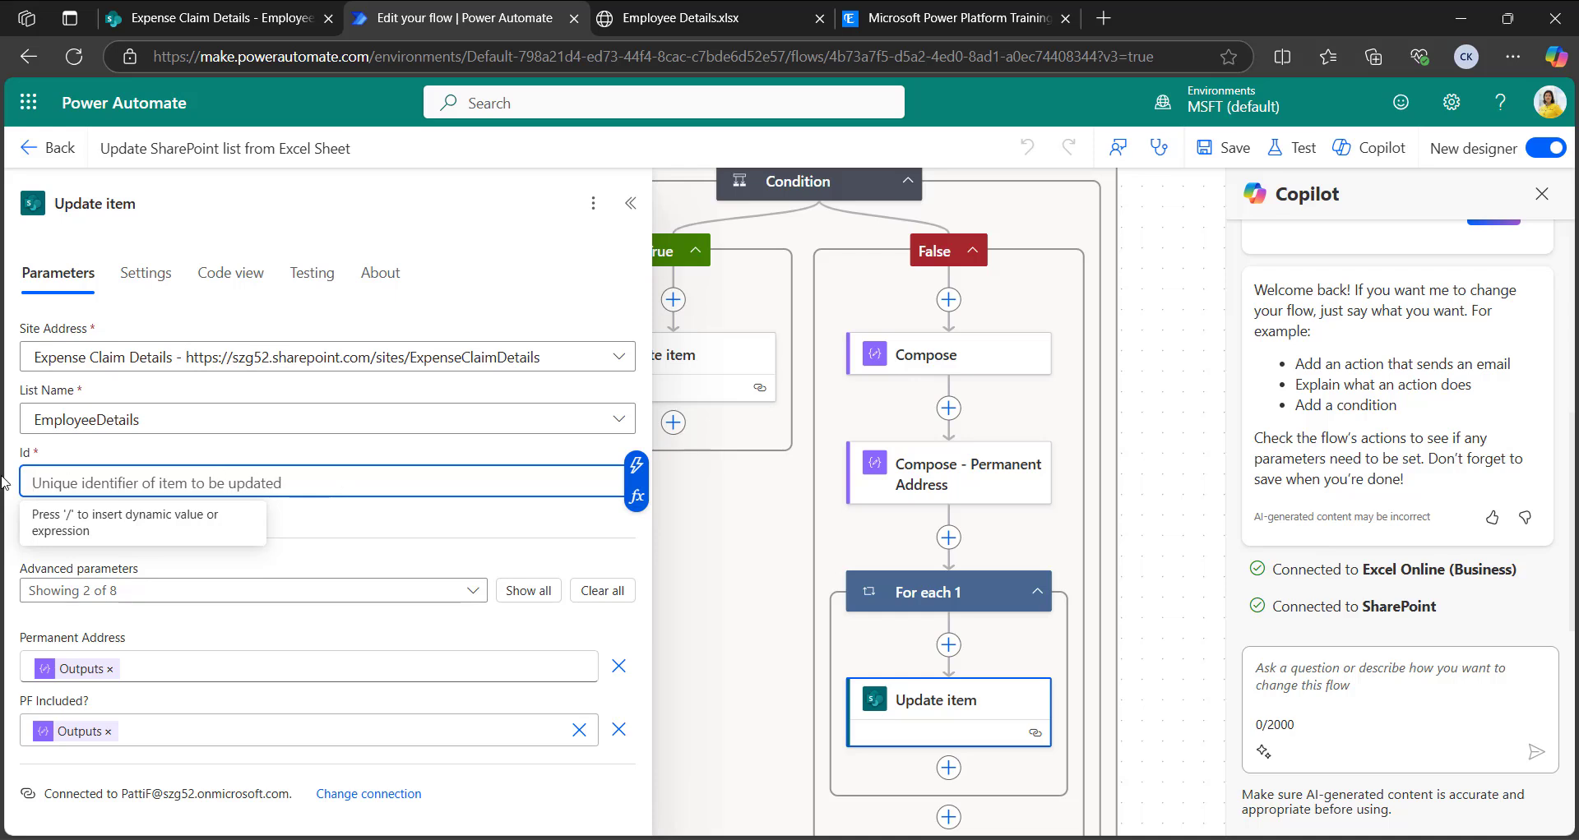
click(637, 466)
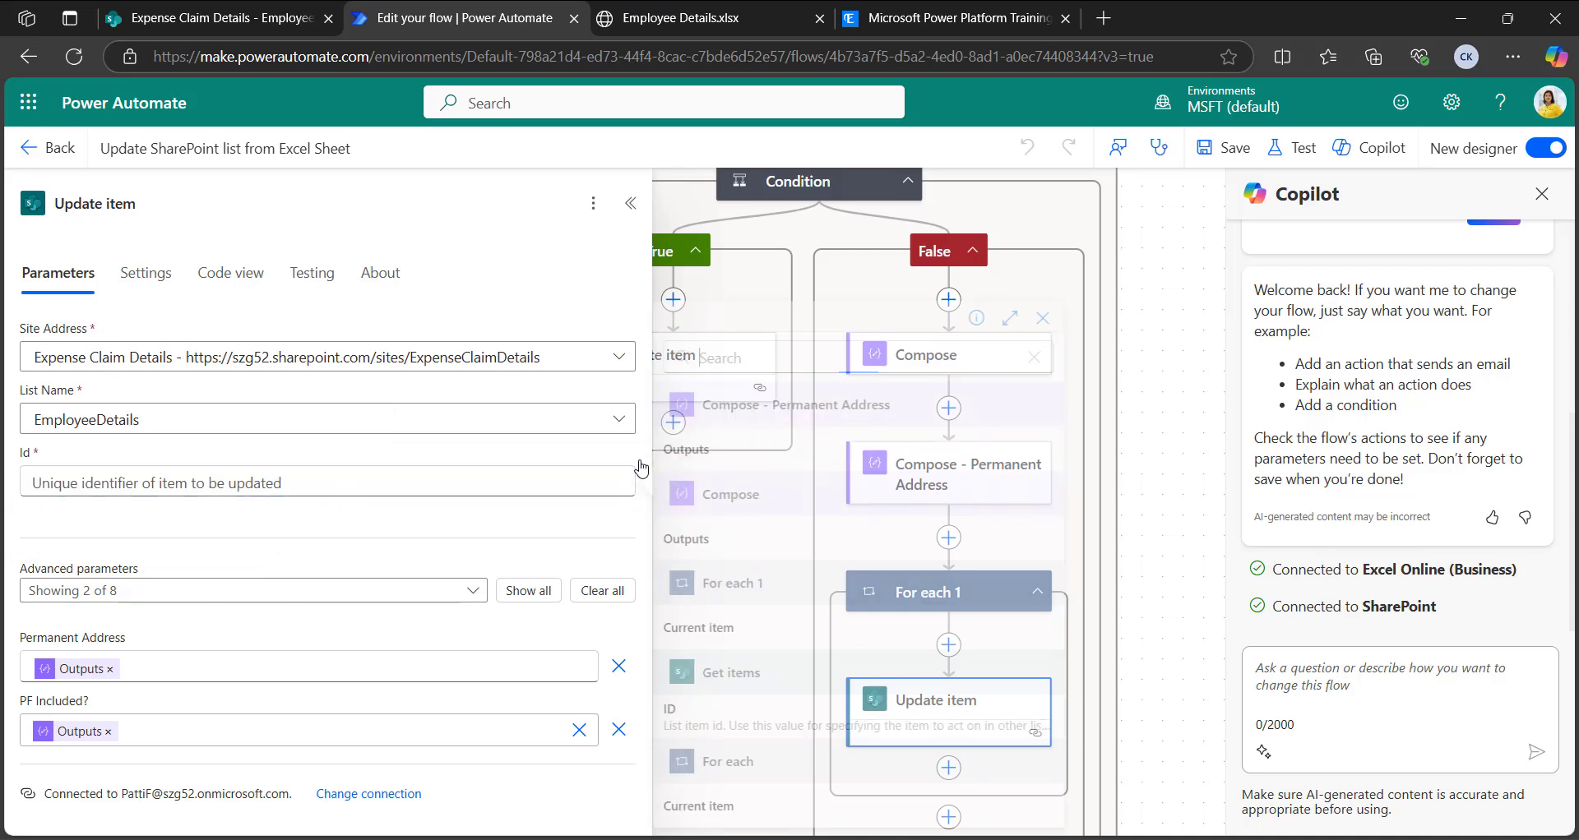
click(698, 727)
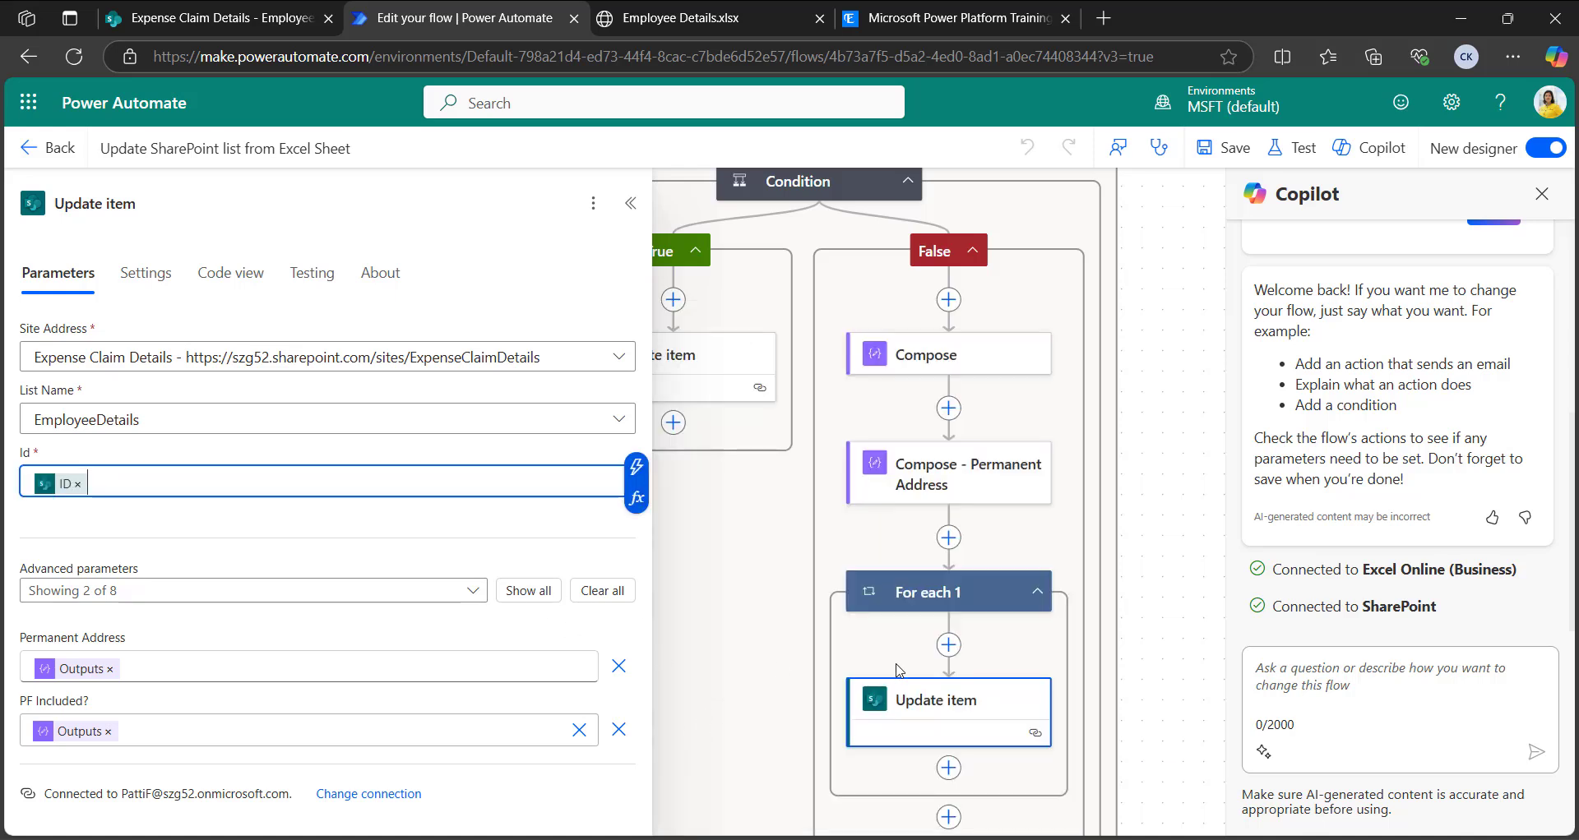
click(929, 594)
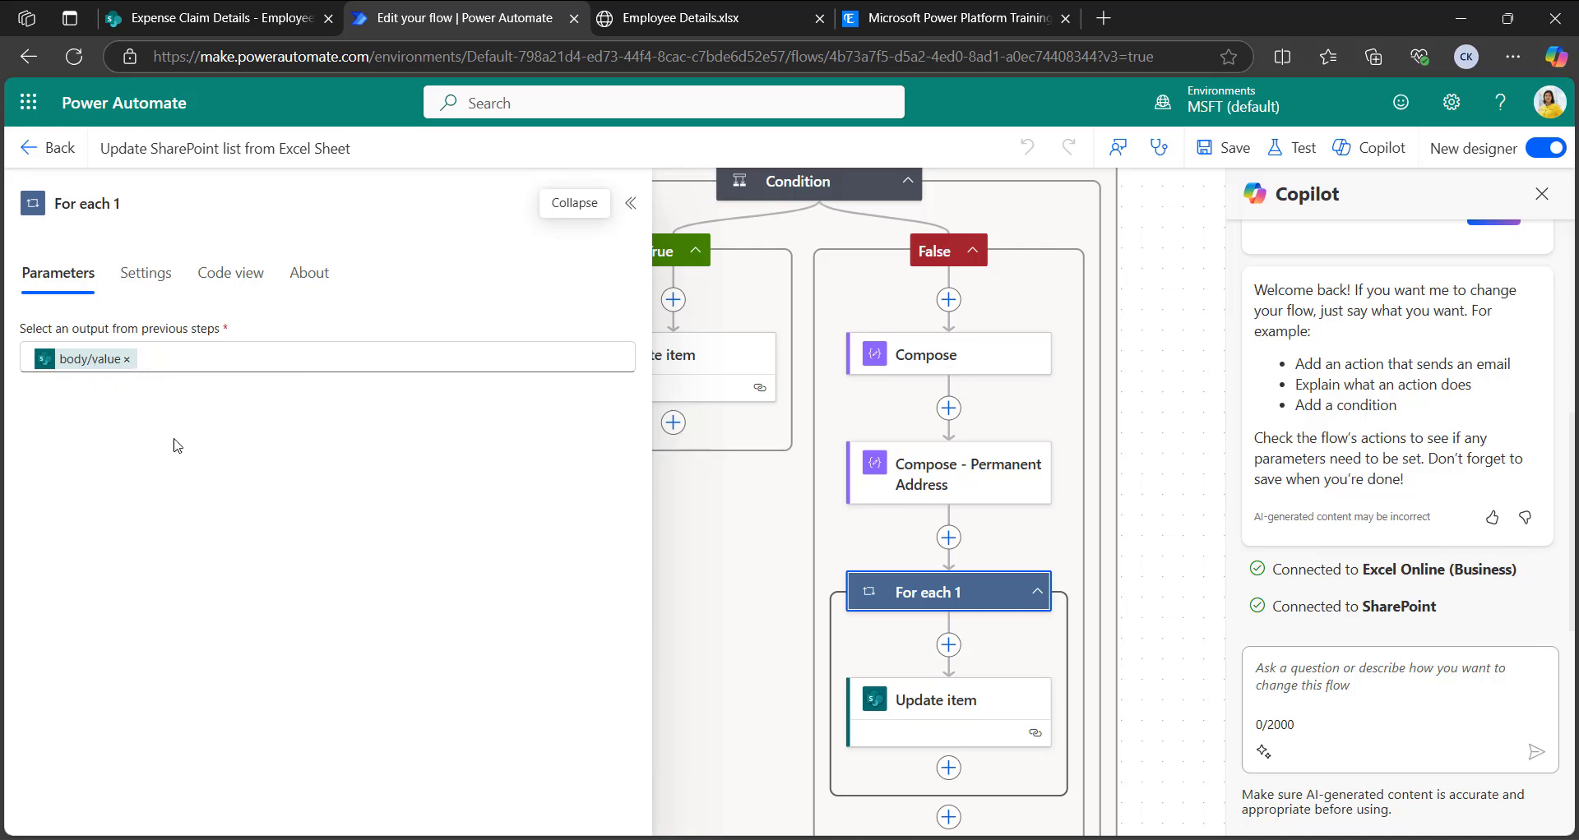
Step: Review the False branch's Update item parameters against the inputs of Compose and Compose - Permanent Address
click(892, 705)
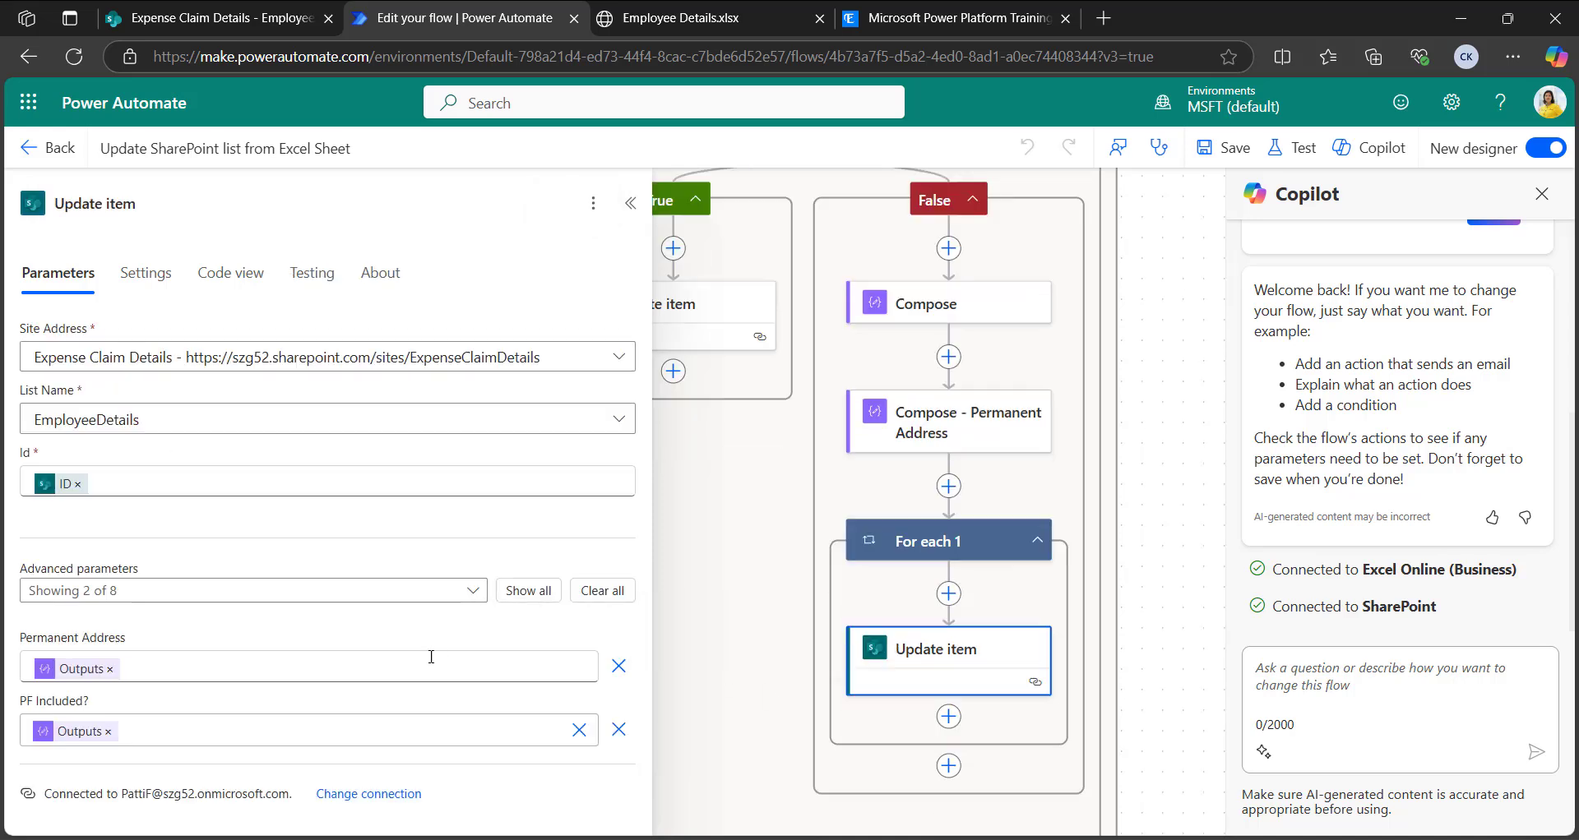
scroll(937, 721, up, 1)
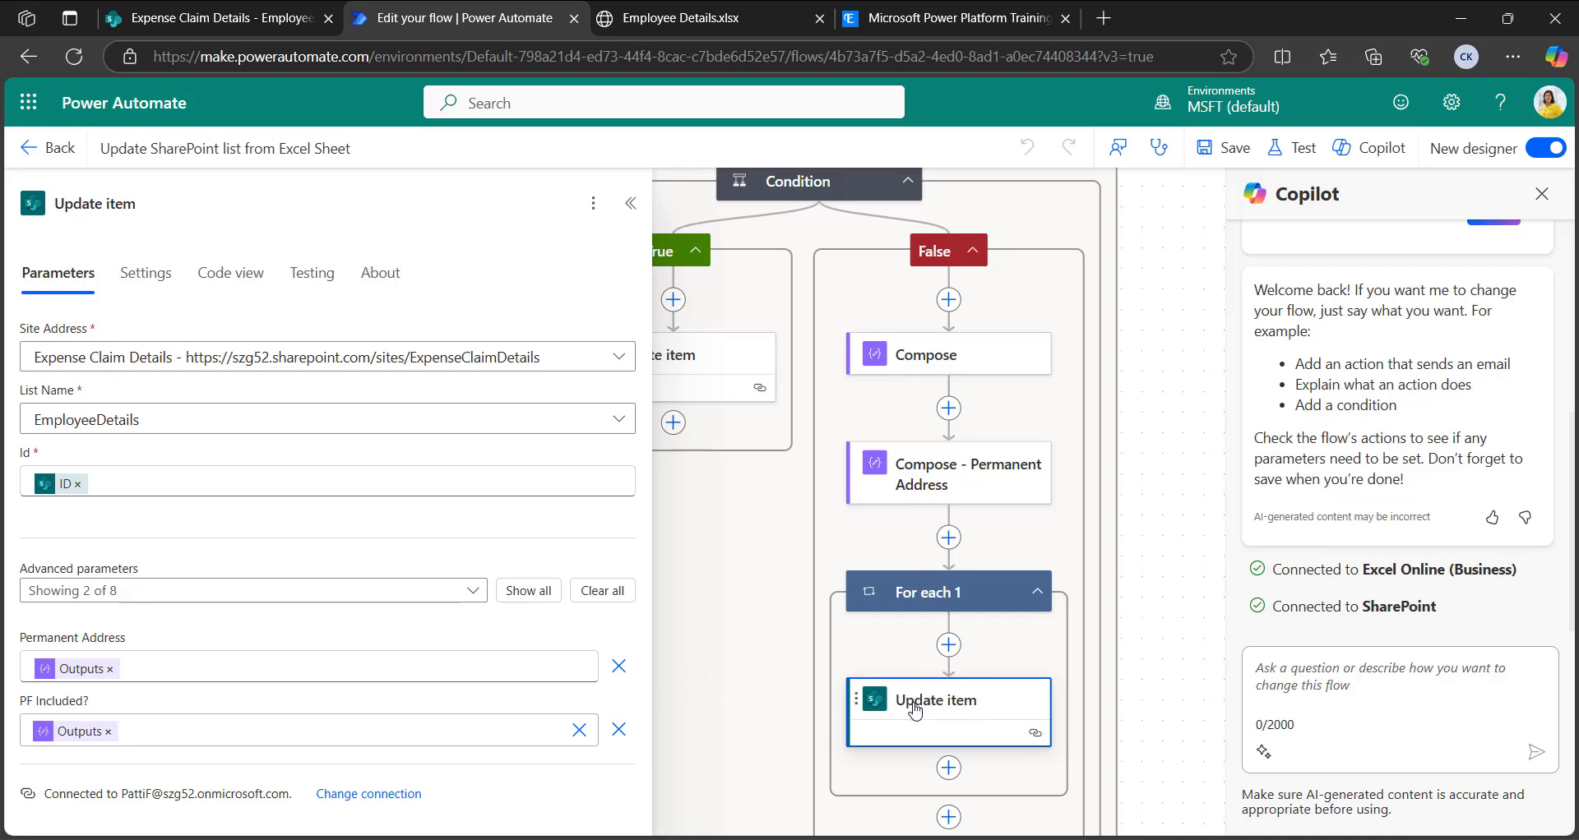
click(926, 355)
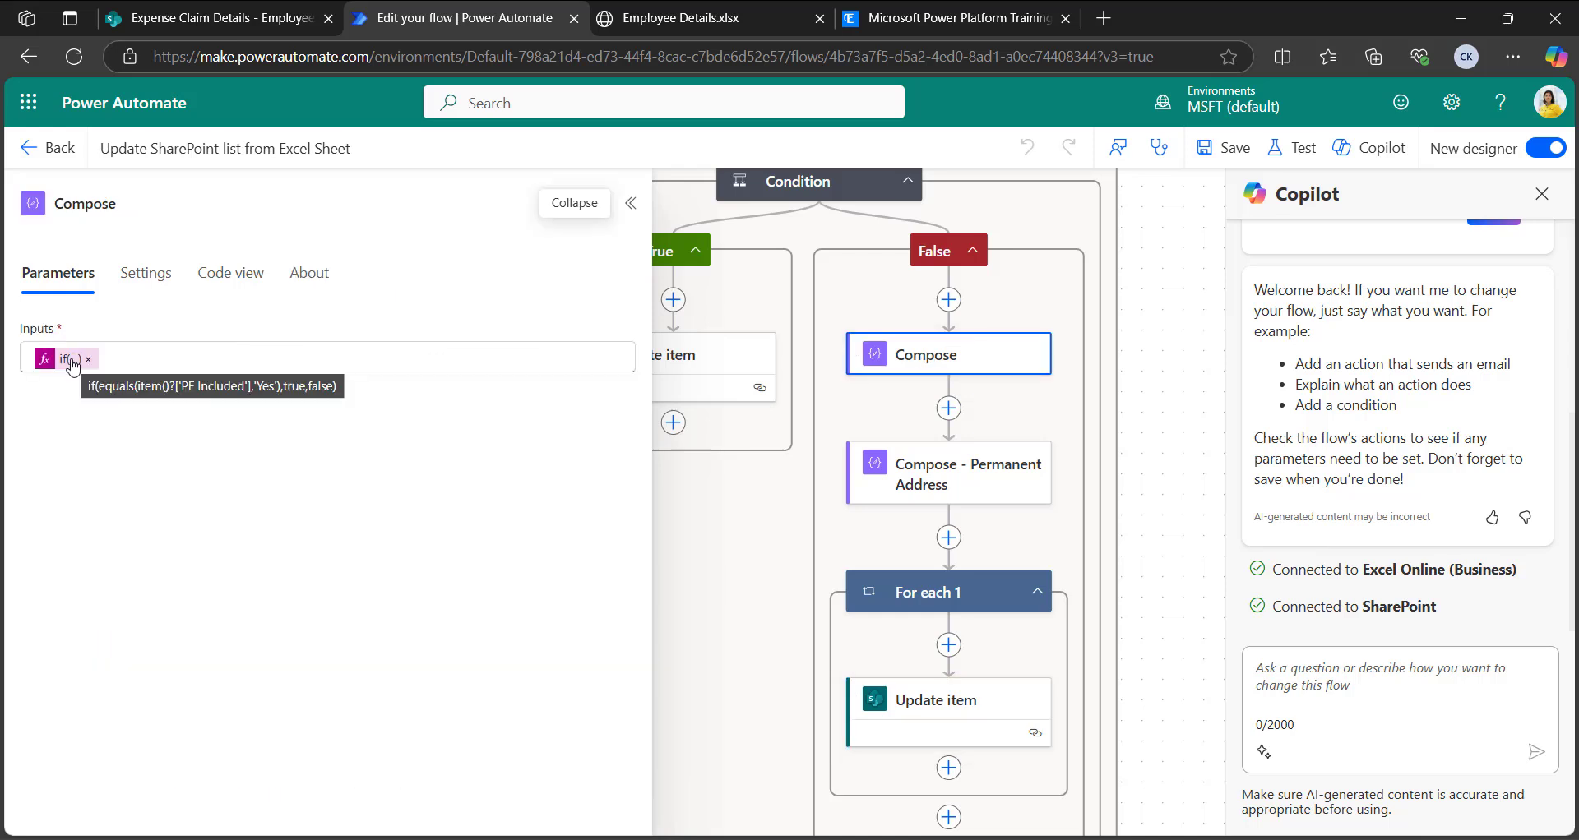
click(989, 485)
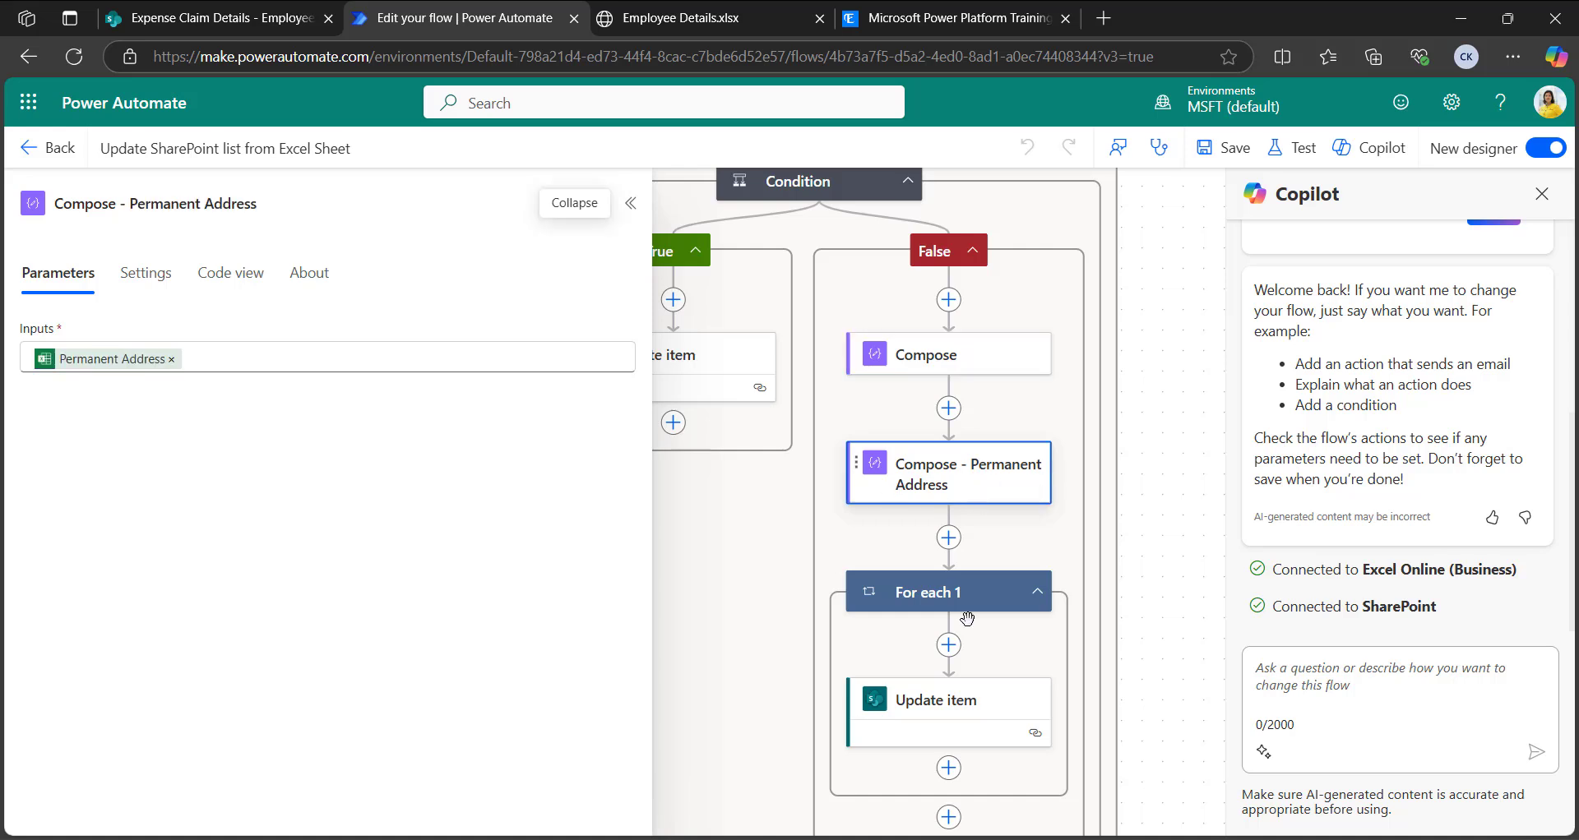
click(944, 709)
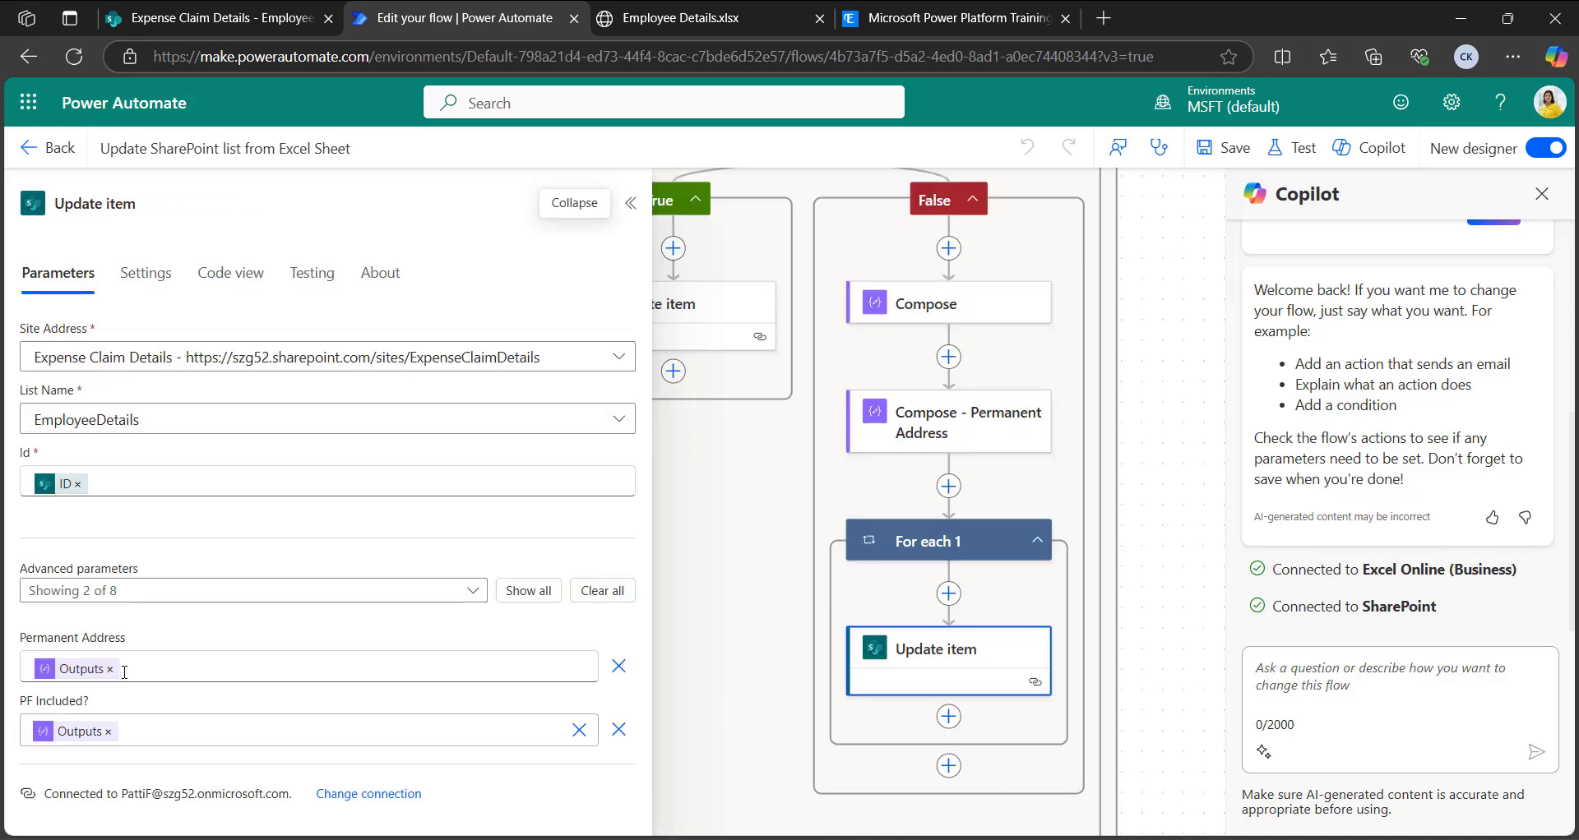
click(189, 672)
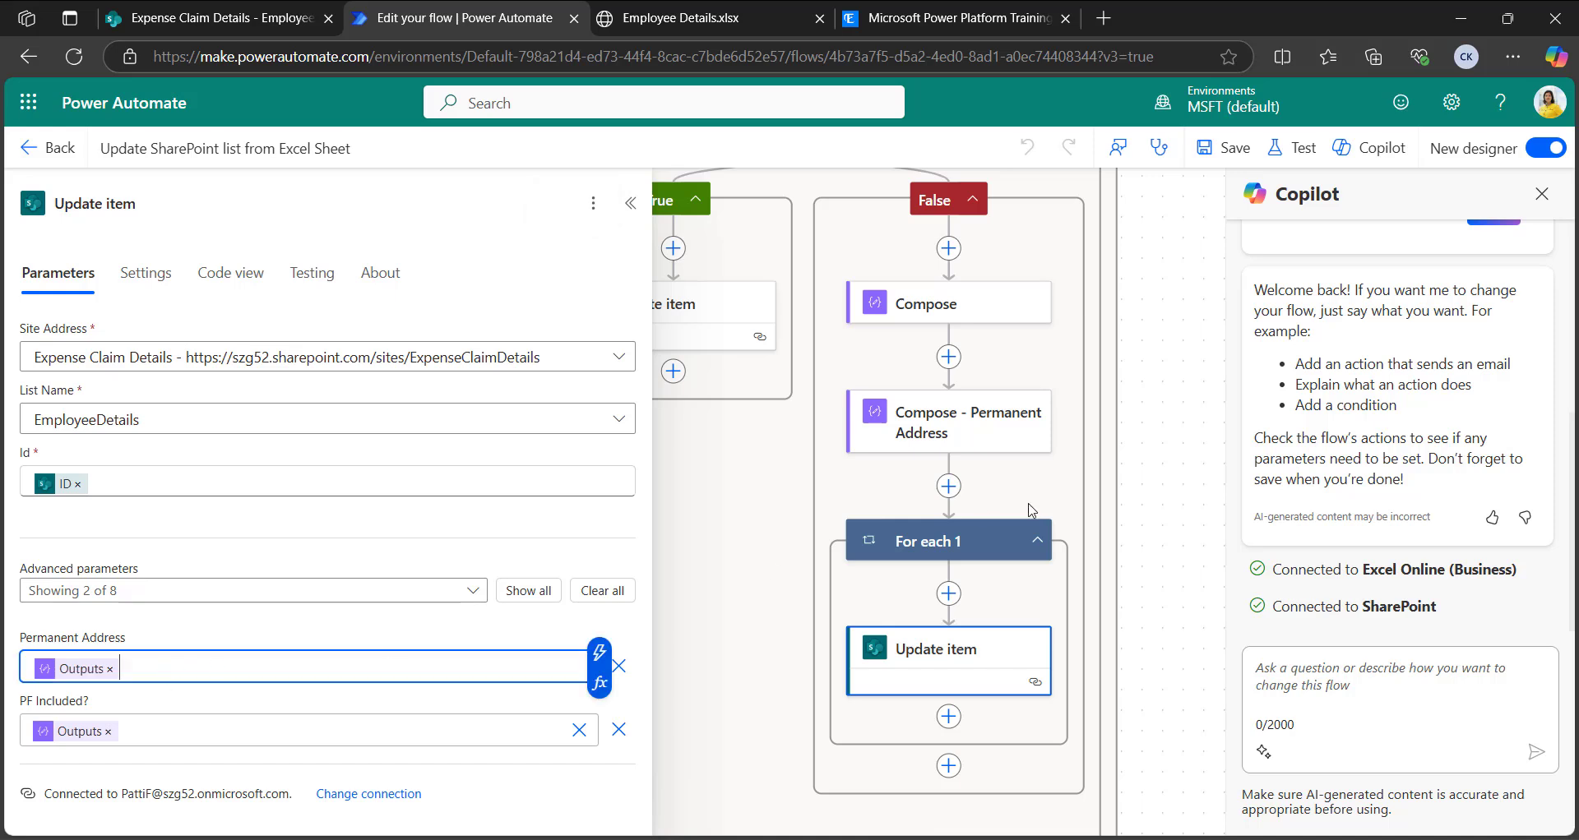
click(977, 553)
click(925, 544)
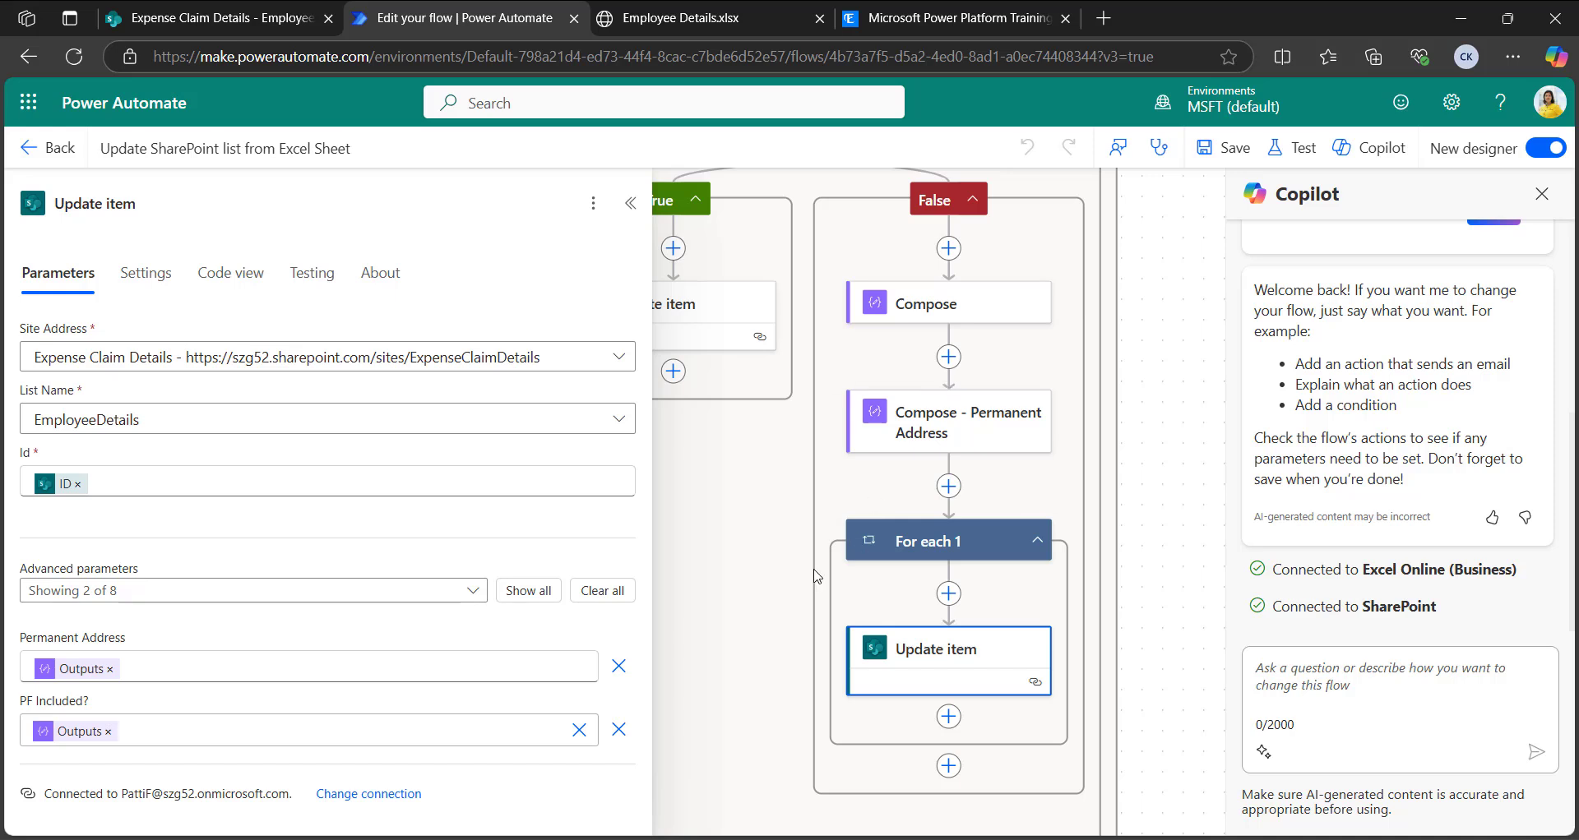
Step: Save the flow and run a manual test of it
click(1235, 148)
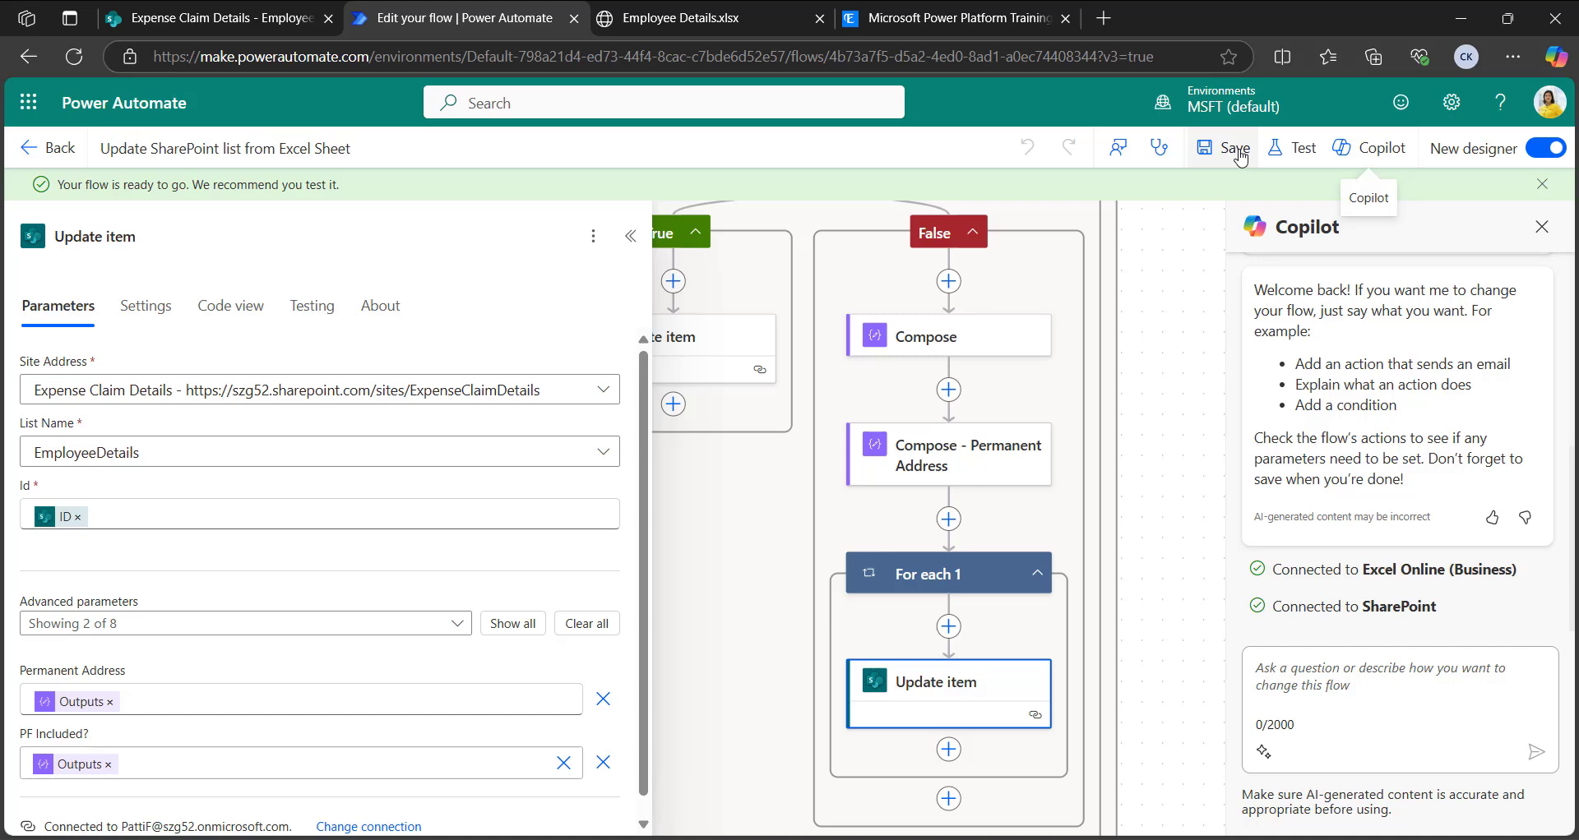
click(1298, 148)
click(1192, 203)
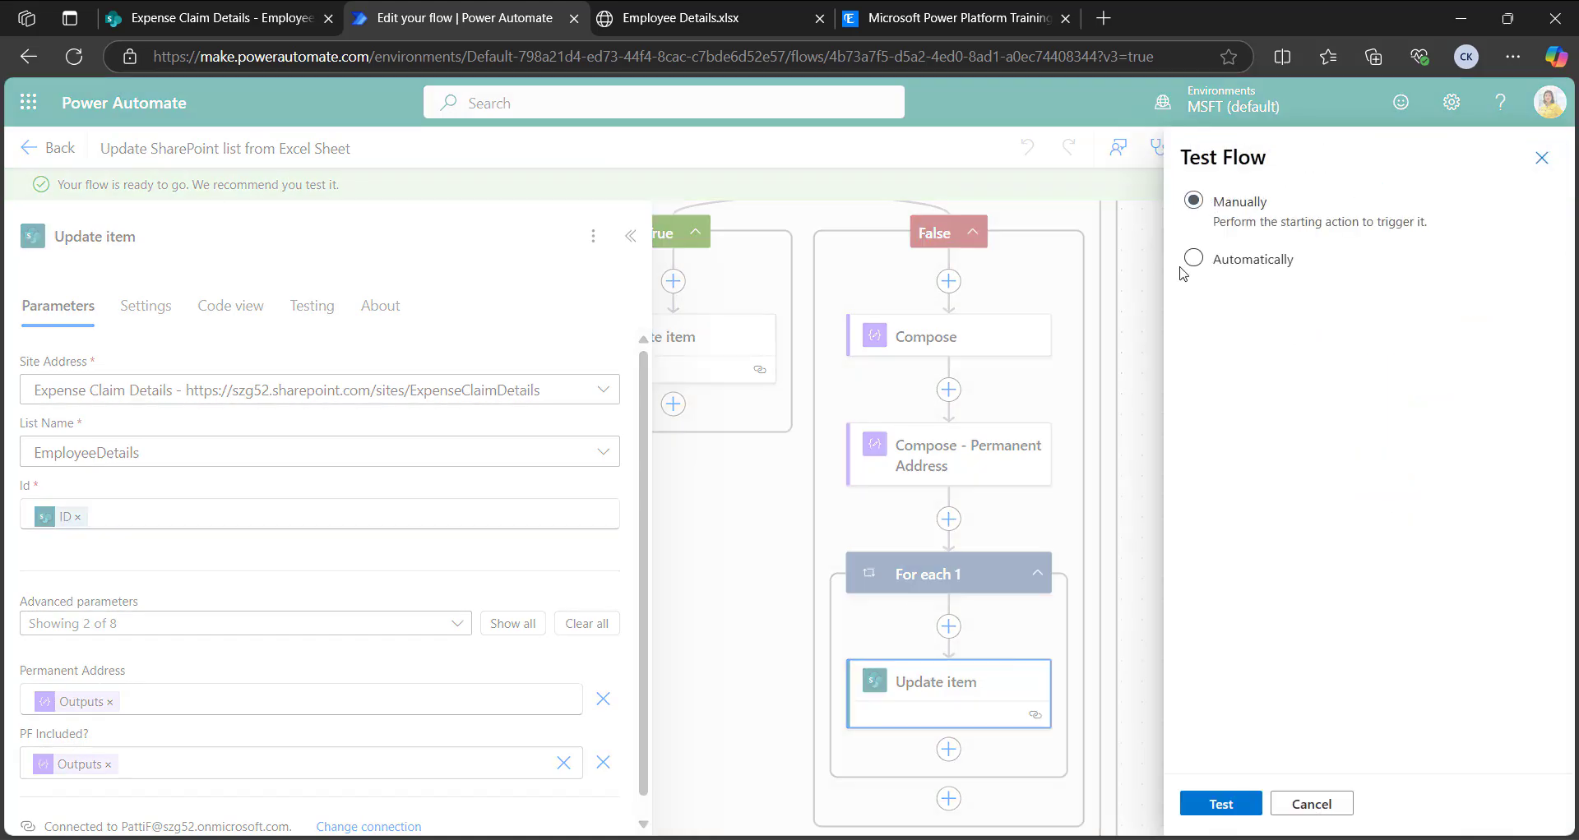
click(1214, 805)
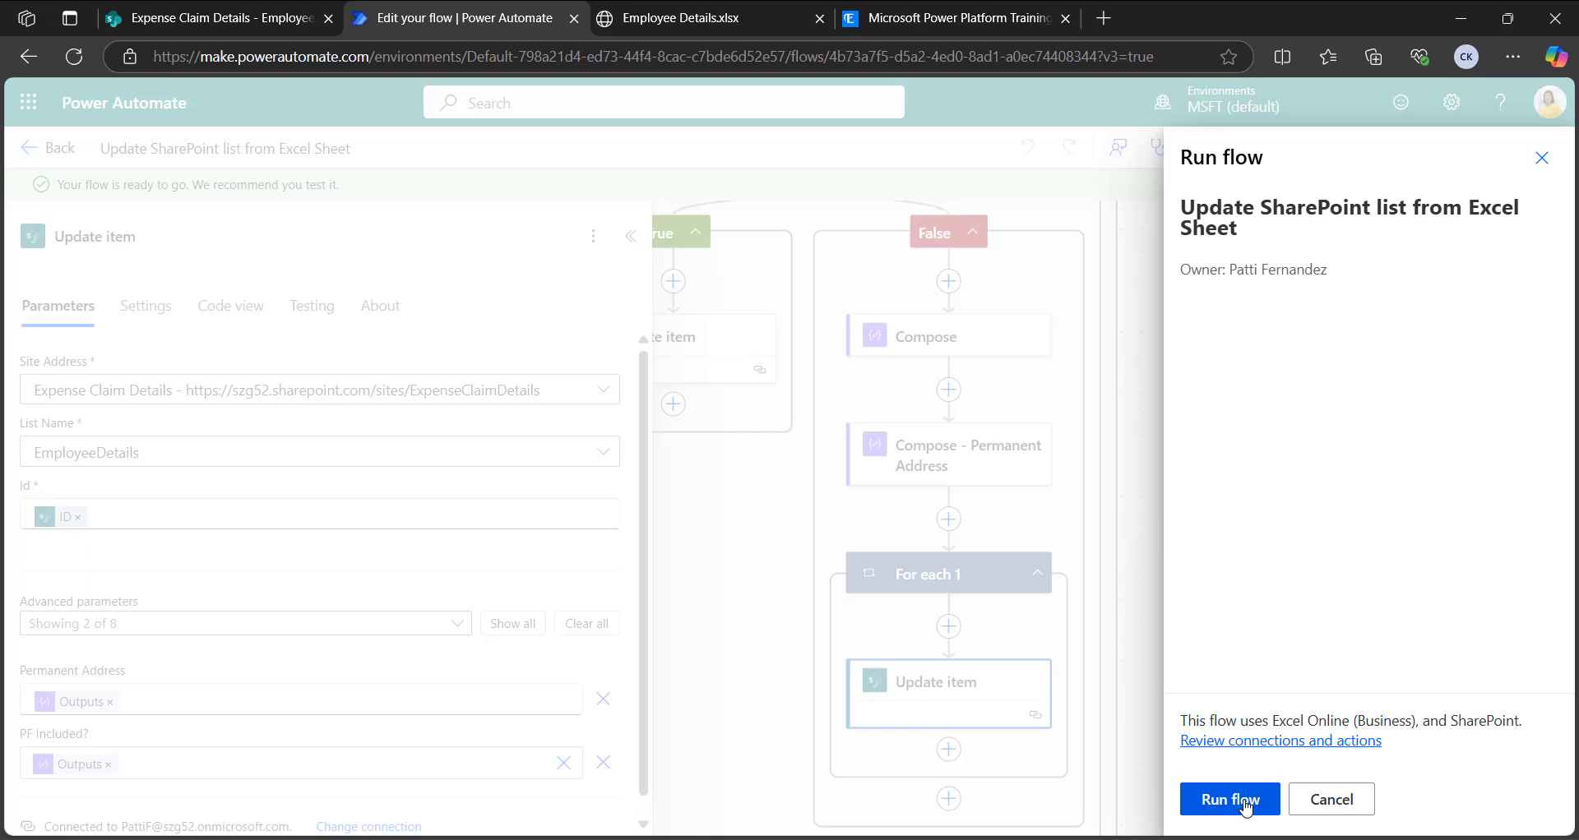
click(1240, 803)
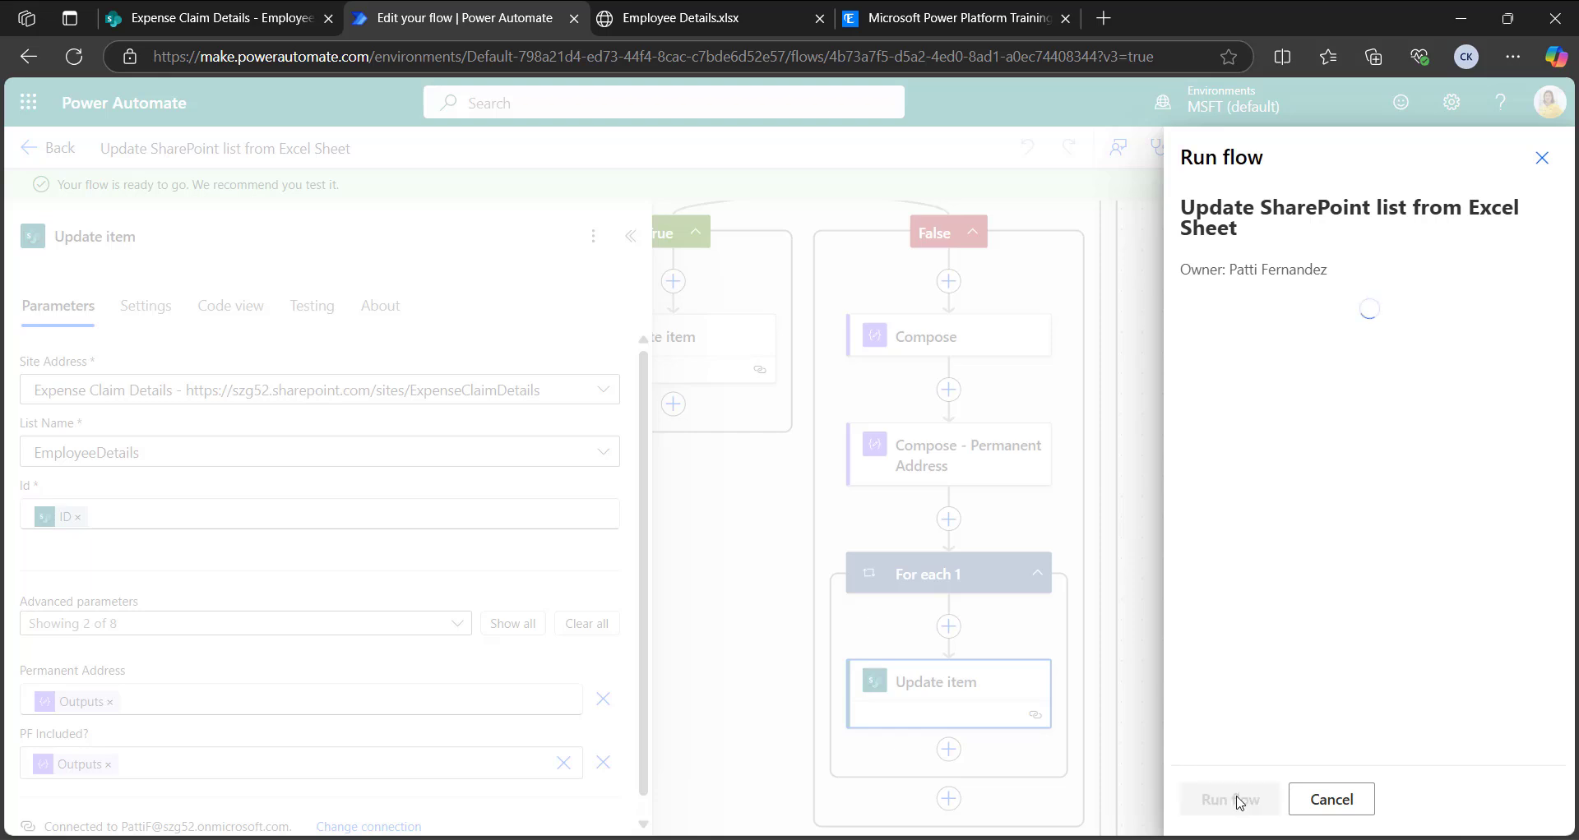
click(1221, 800)
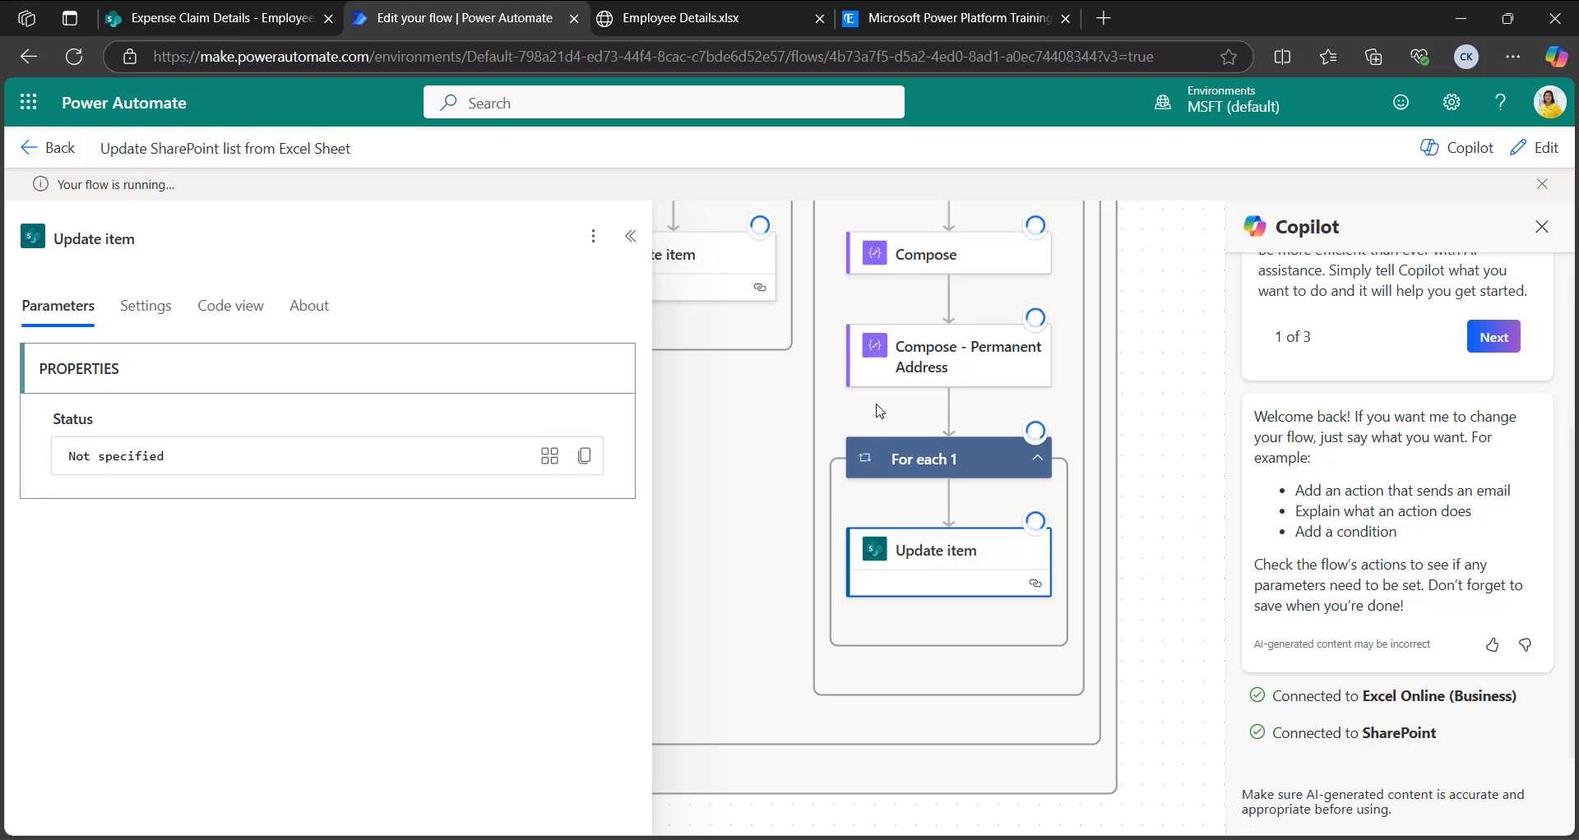
Step: Inspect the run status of the Condition's False branch, and switch to the SharePoint EmployeeDetails list to check its items
scroll(940, 412, up, 2)
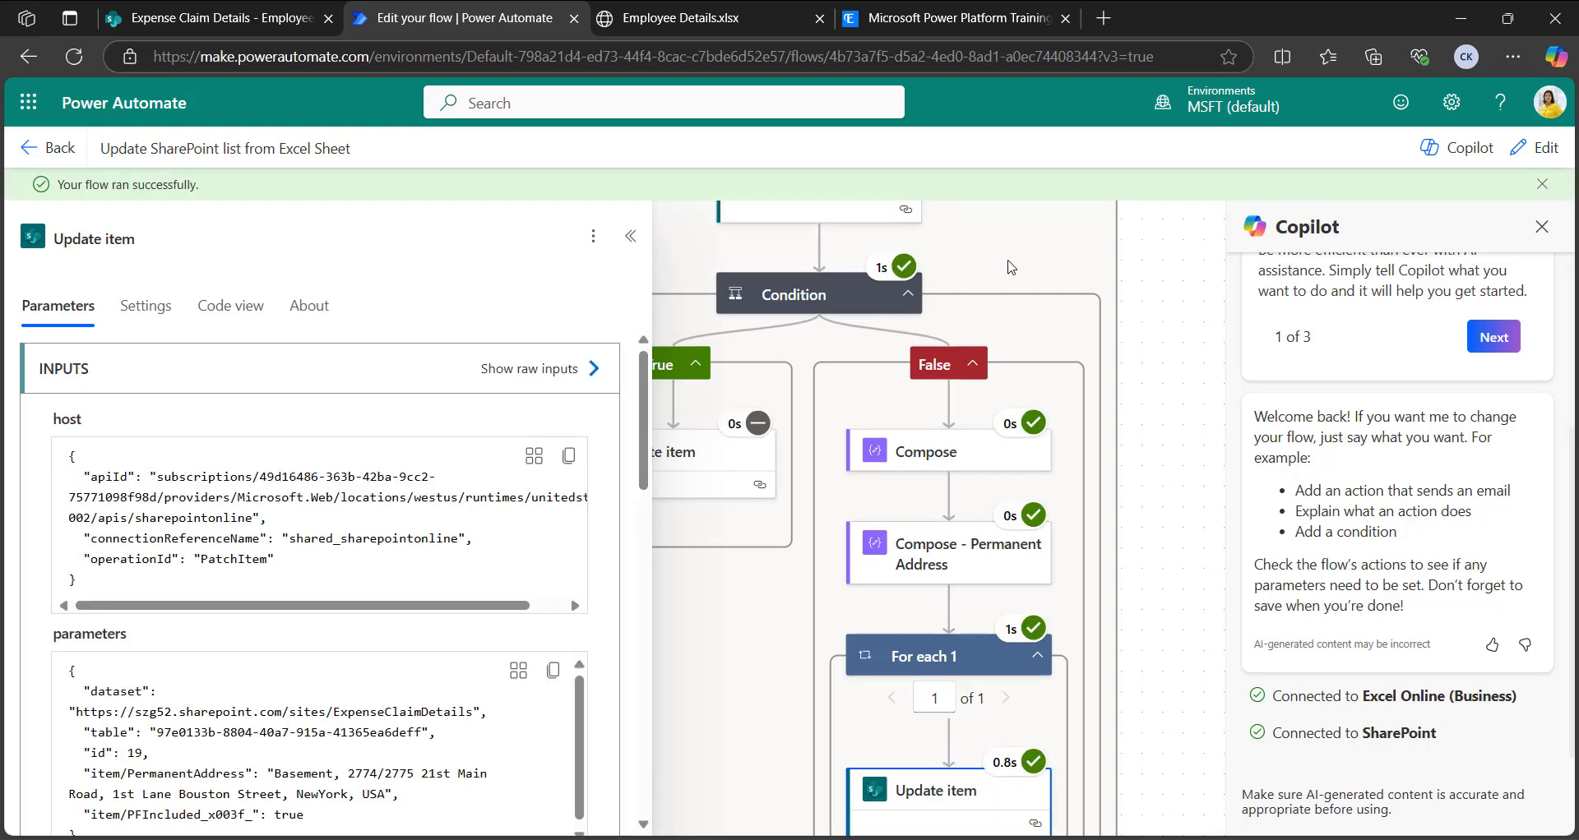
scroll(1061, 693, down, 1)
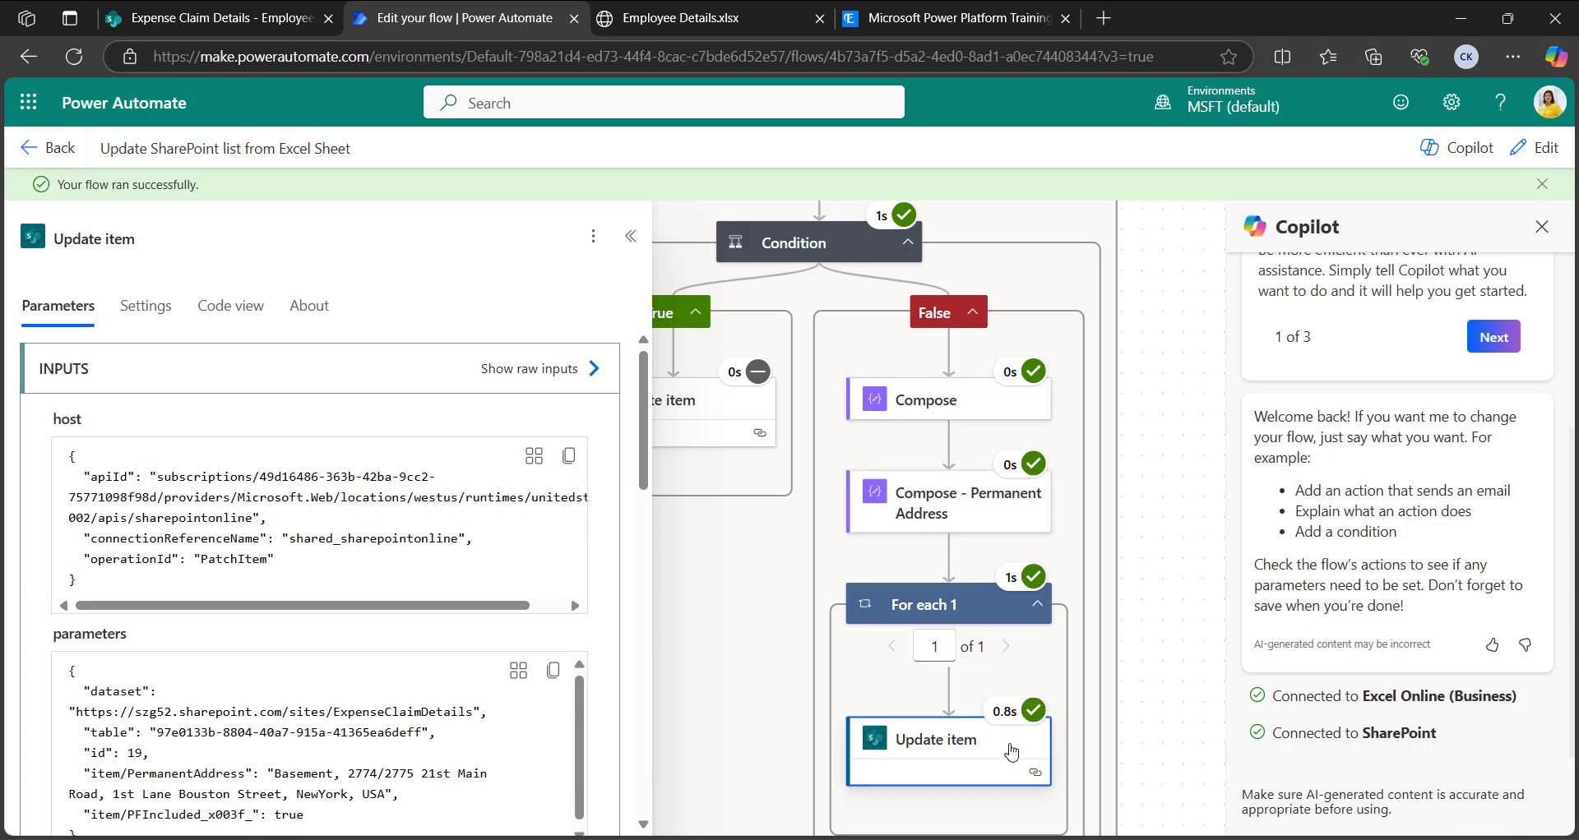
key(ctrl+shift+Tab)
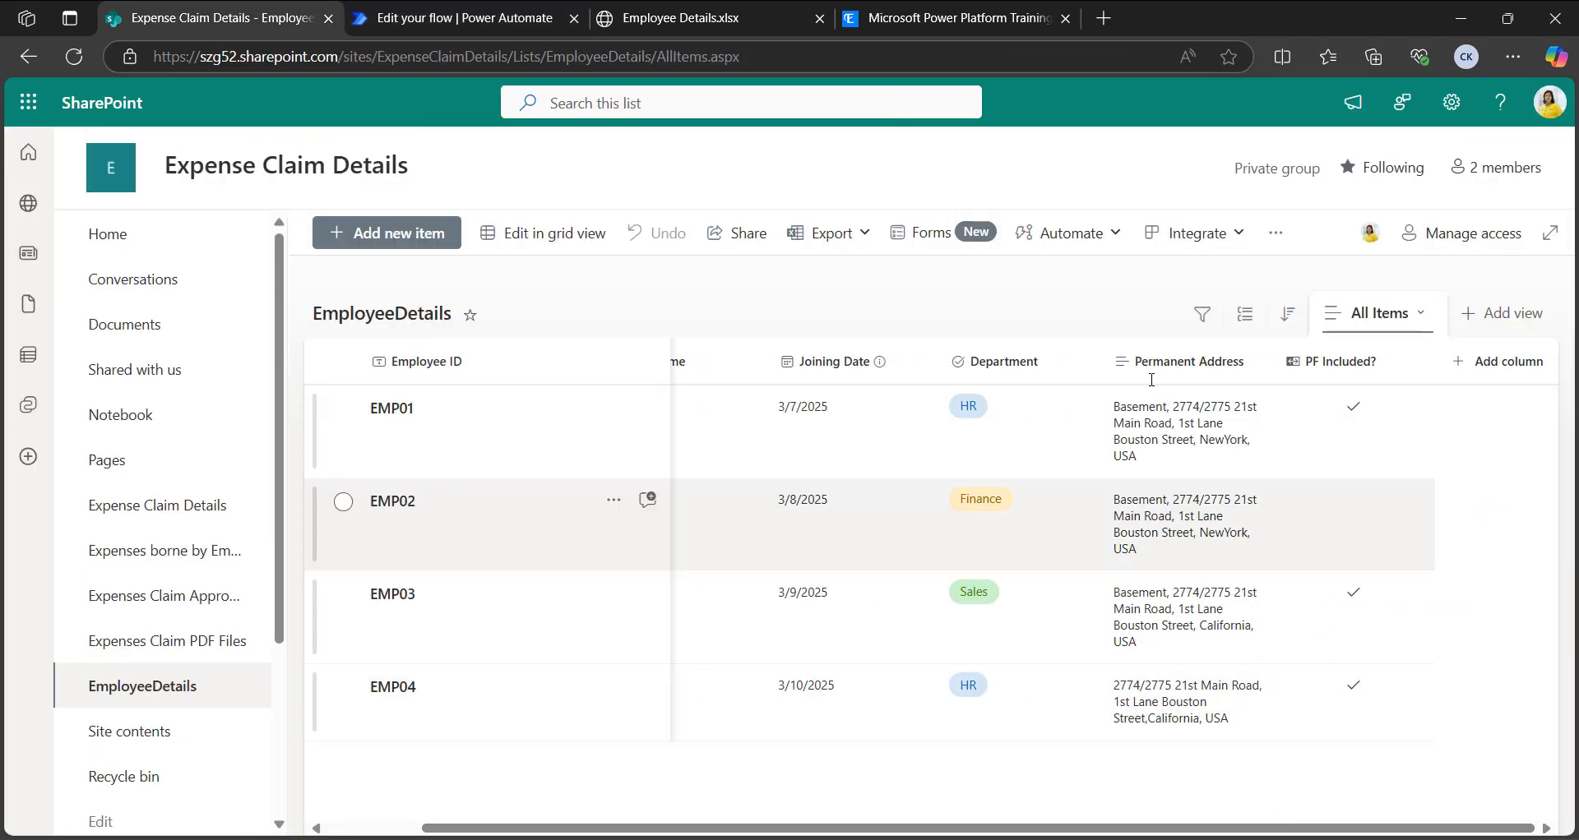